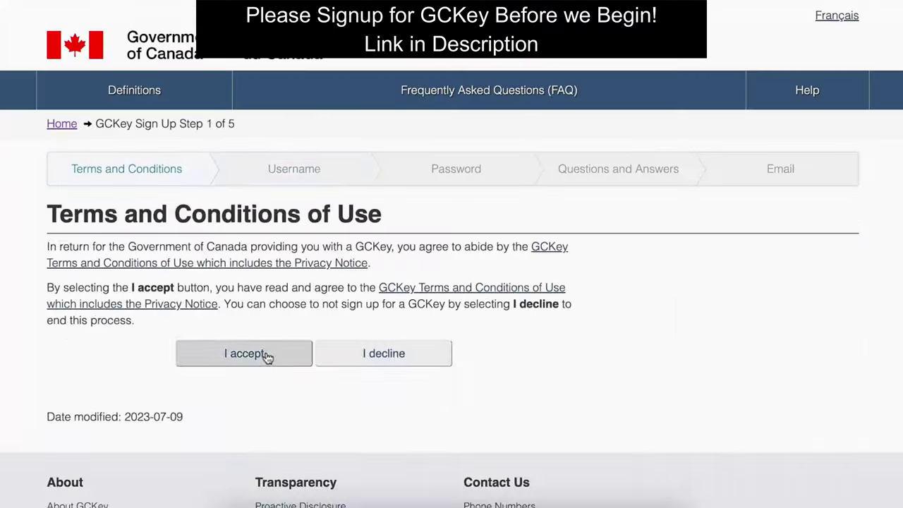
Step: Accept the GCKey terms, create a username, confirm the emailed code, and set recovery answers
click(263, 354)
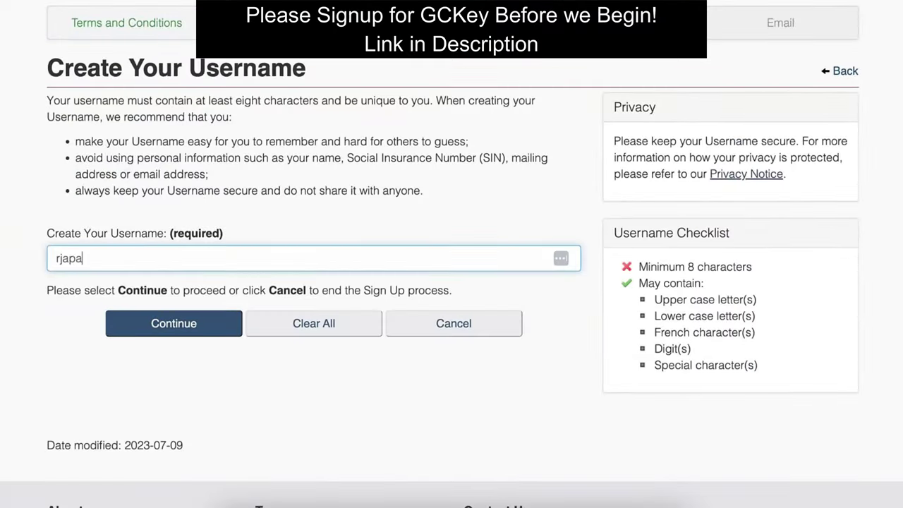
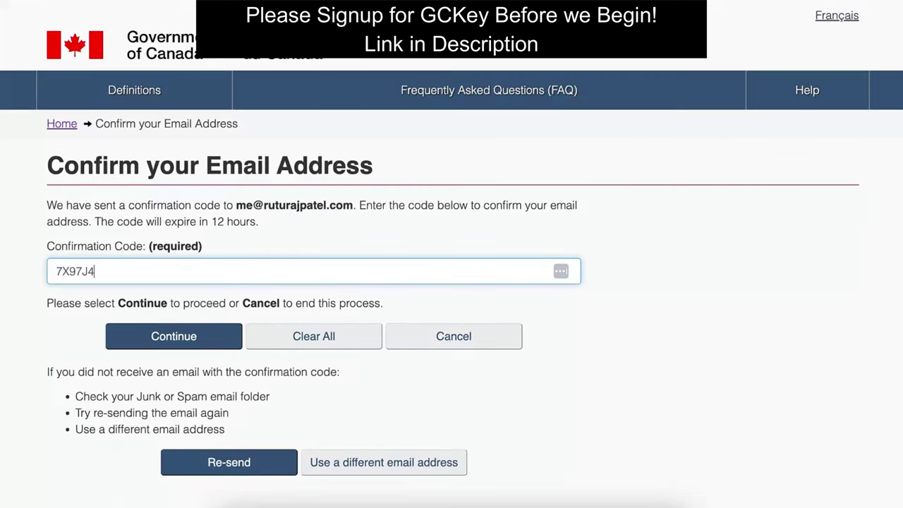
click(216, 336)
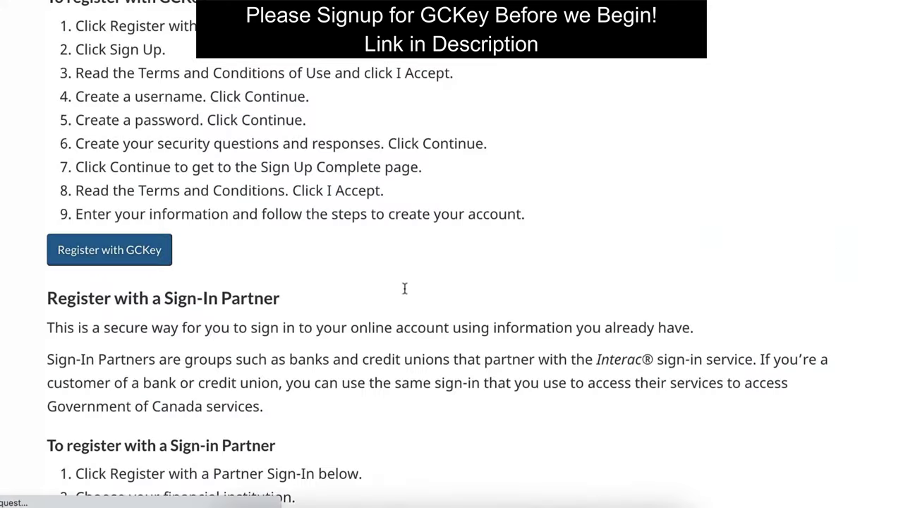
click(79, 470)
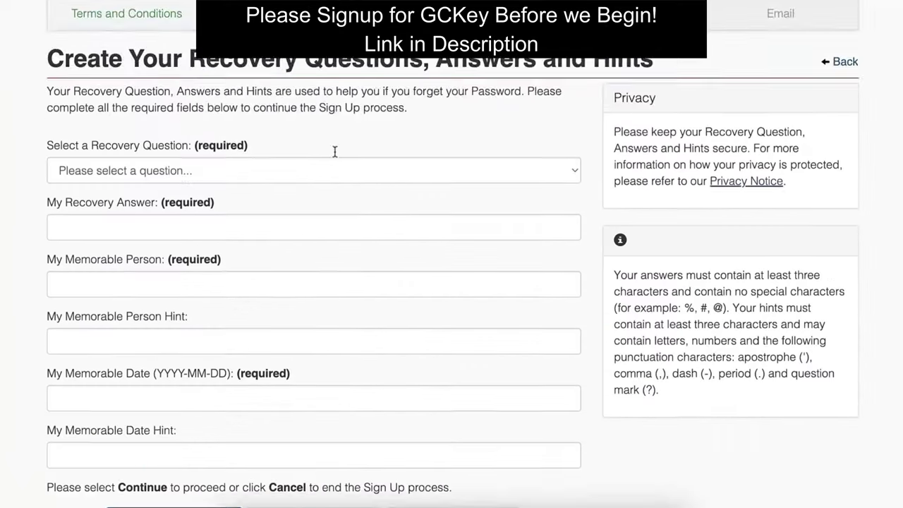
Step: Fill the Create an account form with a corrected email and English notifications, then continue
scroll(335, 151, down, 2)
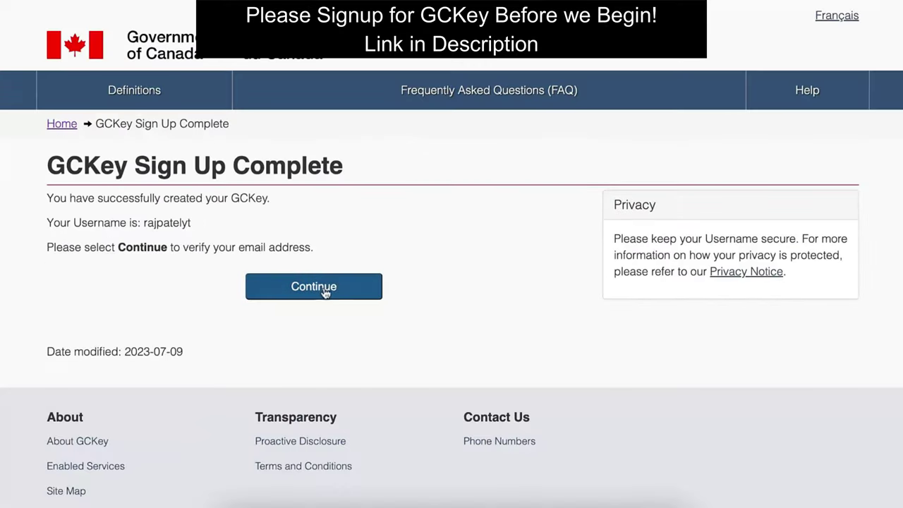
click(327, 291)
text(turaj.com)
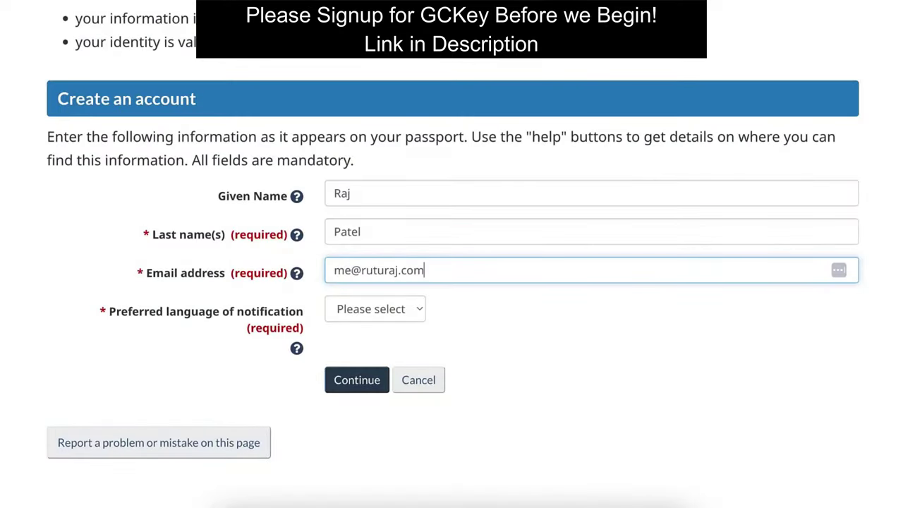
key(Left)
key(Left)
key(Left)
key(Left)
text(patel)
click(399, 309)
click(382, 326)
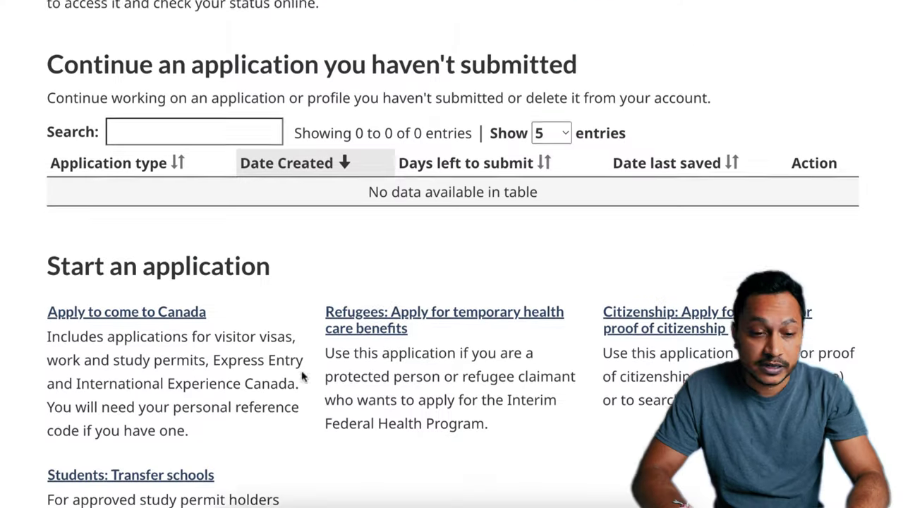
scroll(156, 292, down, 1)
click(151, 266)
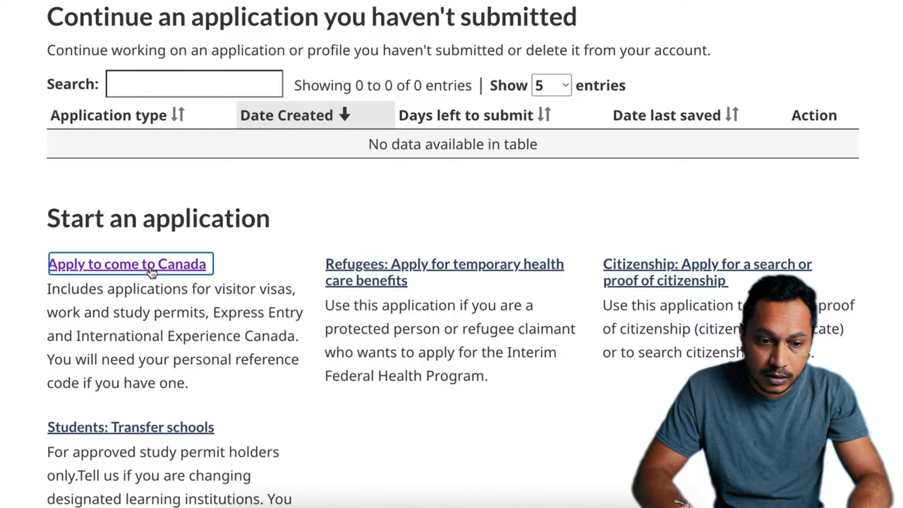
Step: Scroll down to the Express Entry option and start its eligibility questionnaire
scroll(362, 420, down, 5)
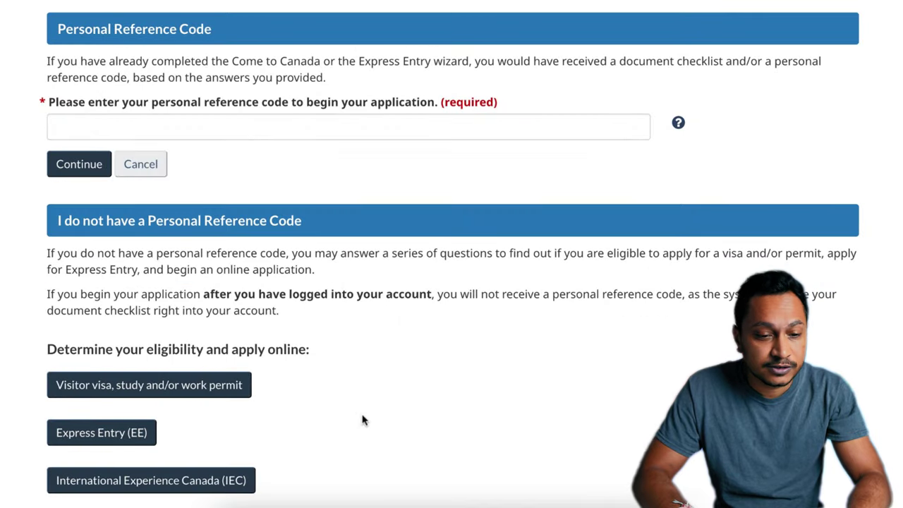
scroll(363, 419, down, 1)
click(106, 376)
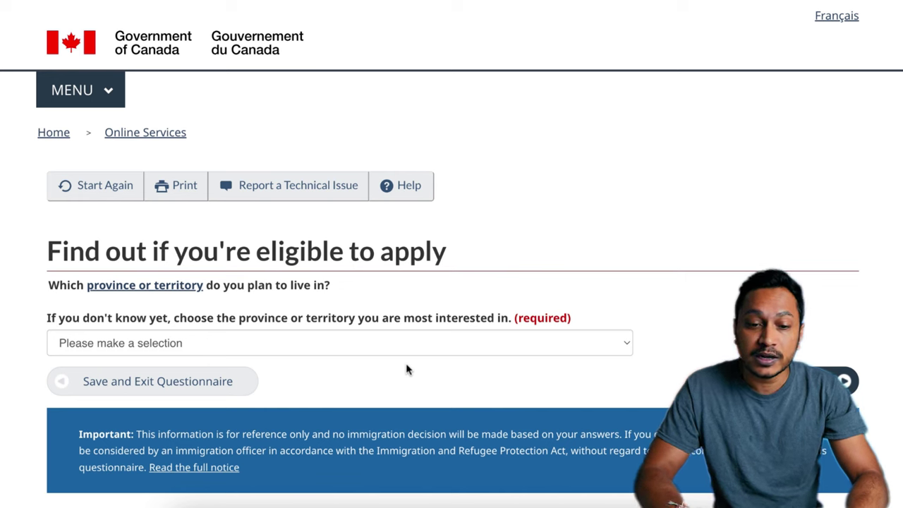
Step: Choose Nova Scotia as the intended province and IELTS as the first language test
click(395, 342)
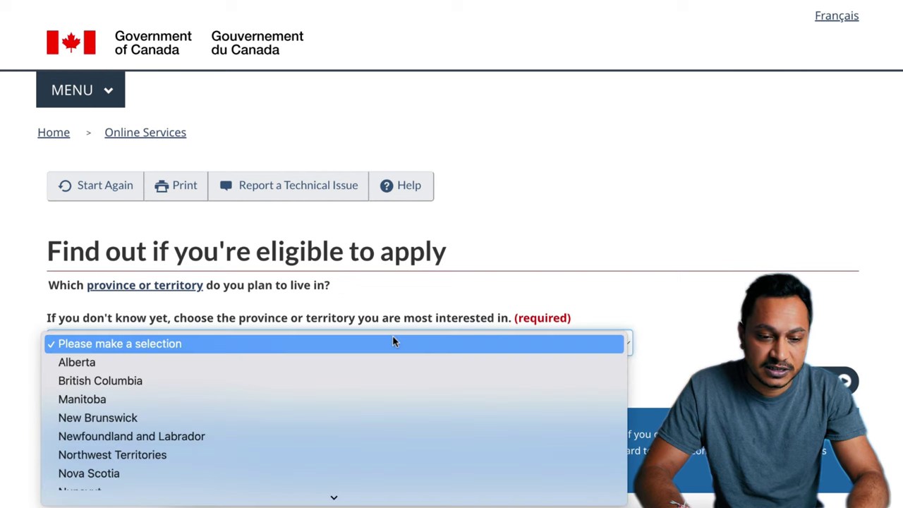
click(238, 478)
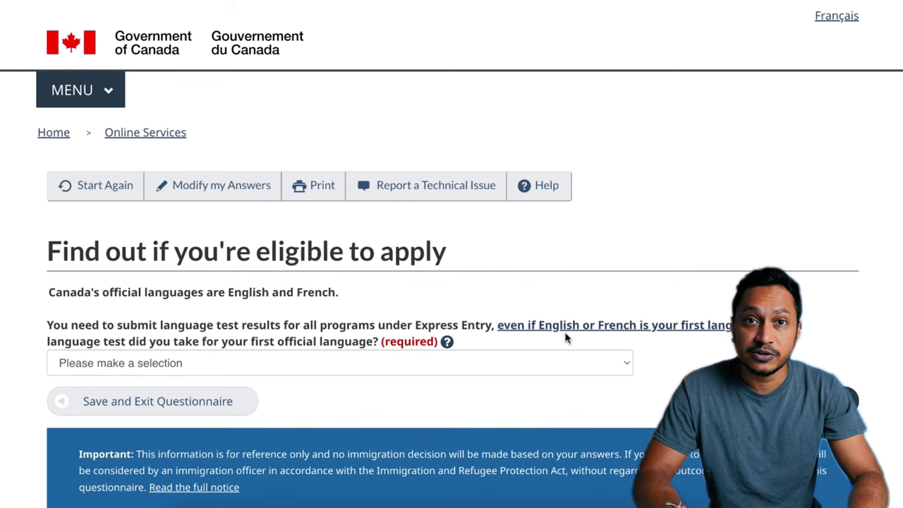
click(265, 361)
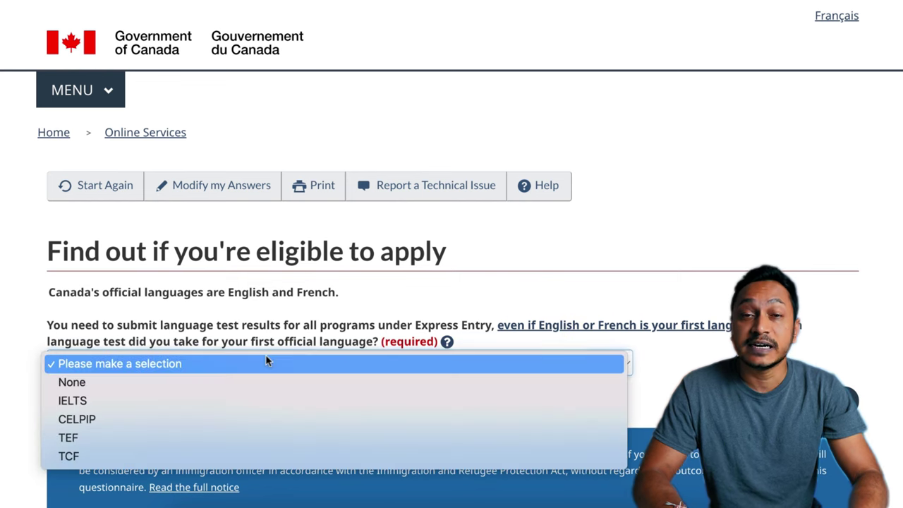
key(Escape)
click(390, 393)
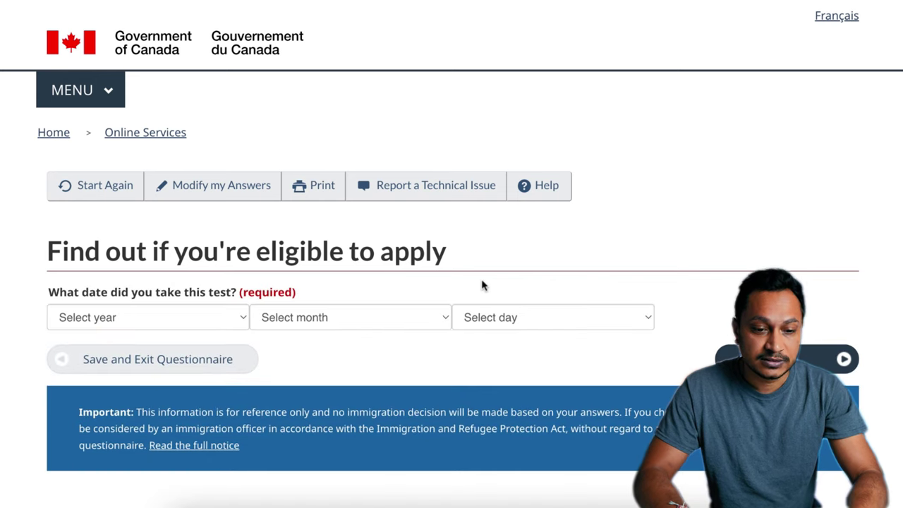
Step: Set the IELTS test date to 1 February 2022 and the Listening score to 8.5
click(111, 320)
click(169, 350)
click(323, 318)
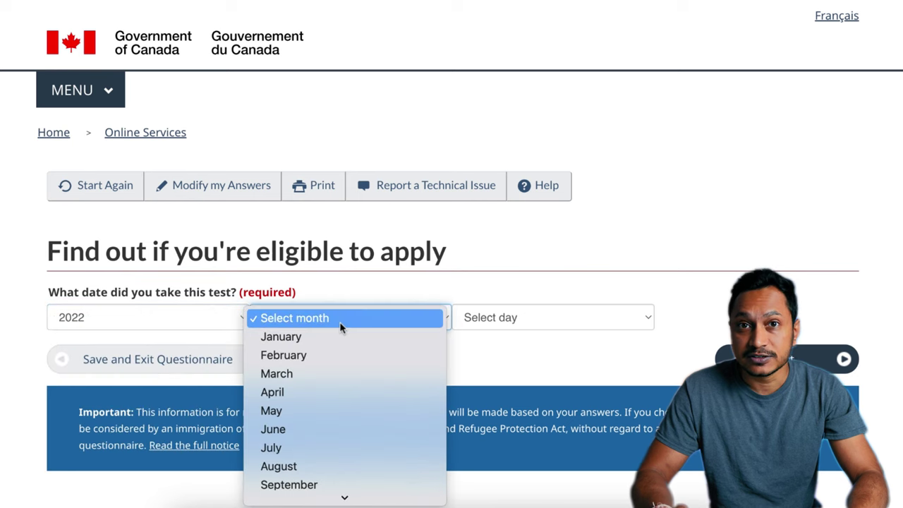
click(346, 356)
click(533, 315)
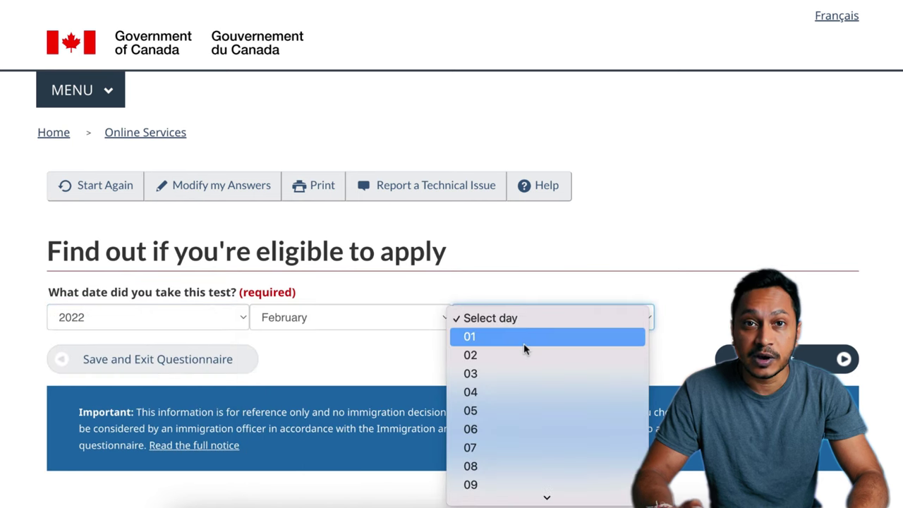
click(524, 339)
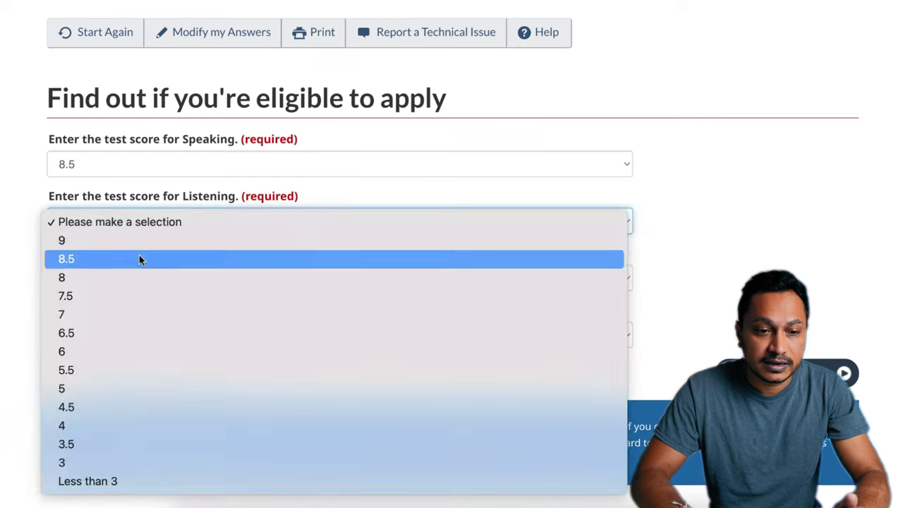
click(139, 259)
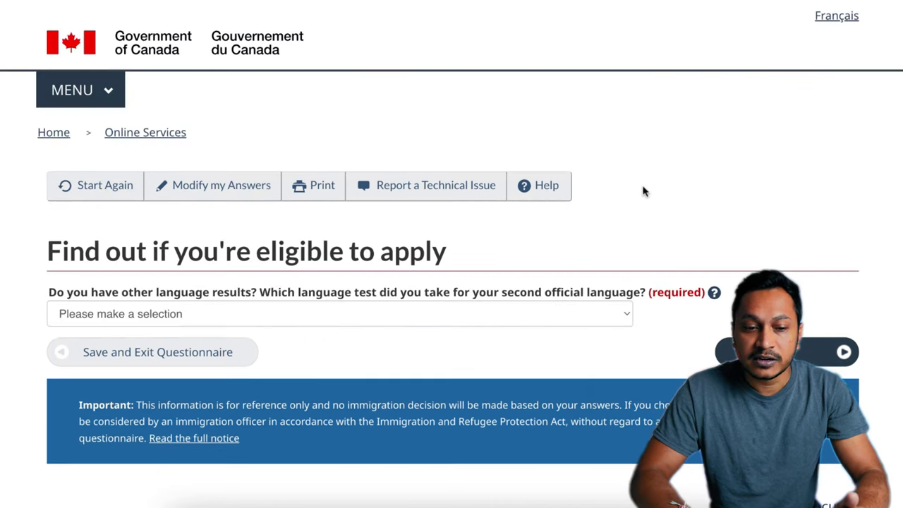
Step: Answer None for a second language test, One year or more of experience, and TEER Category 3
click(335, 314)
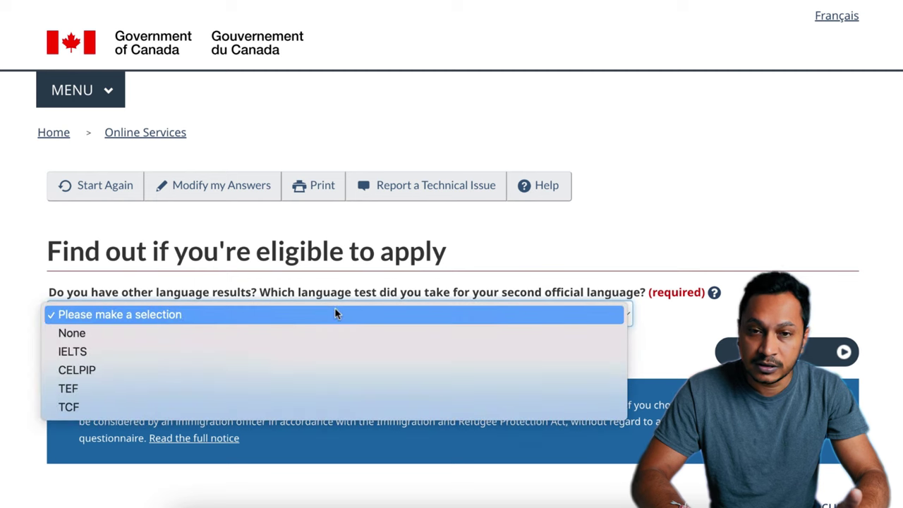
click(334, 332)
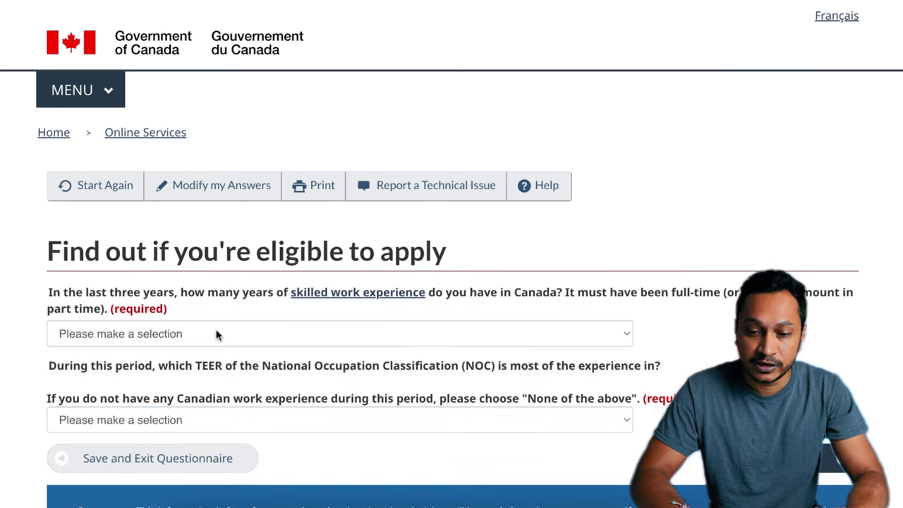
click(217, 332)
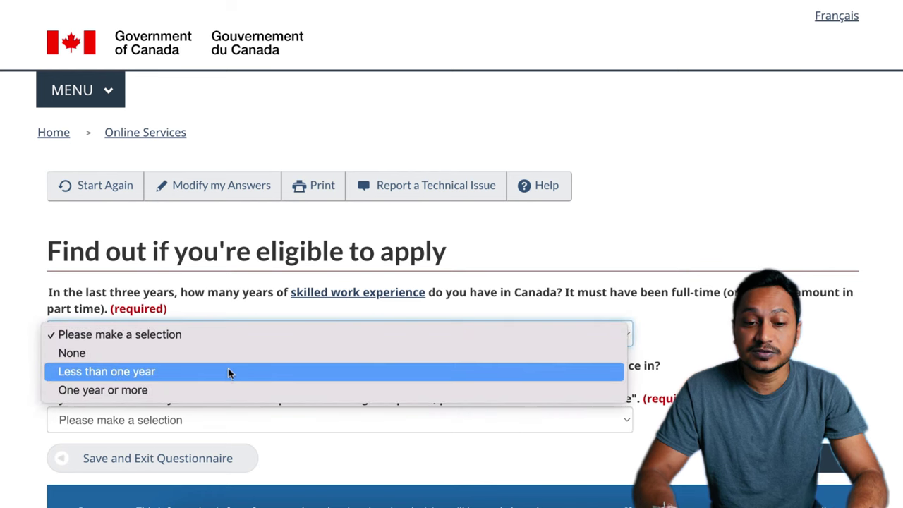
click(225, 389)
click(258, 419)
click(272, 474)
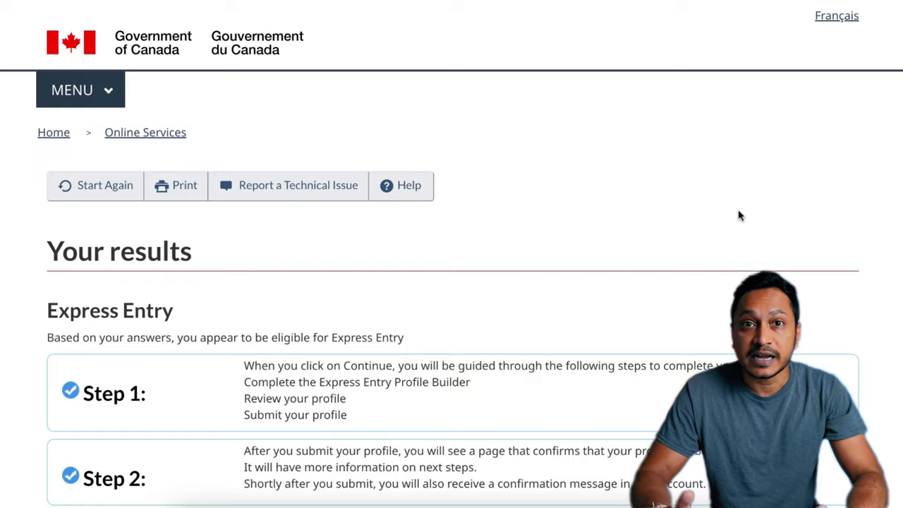
Step: Review the Your results page and continue on to the profile questions
scroll(739, 216, down, 3)
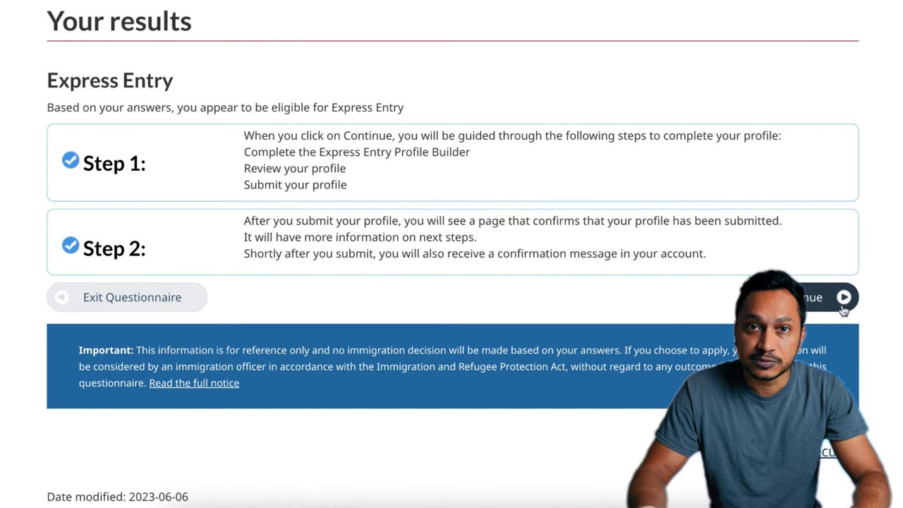
scroll(779, 175, up, 1)
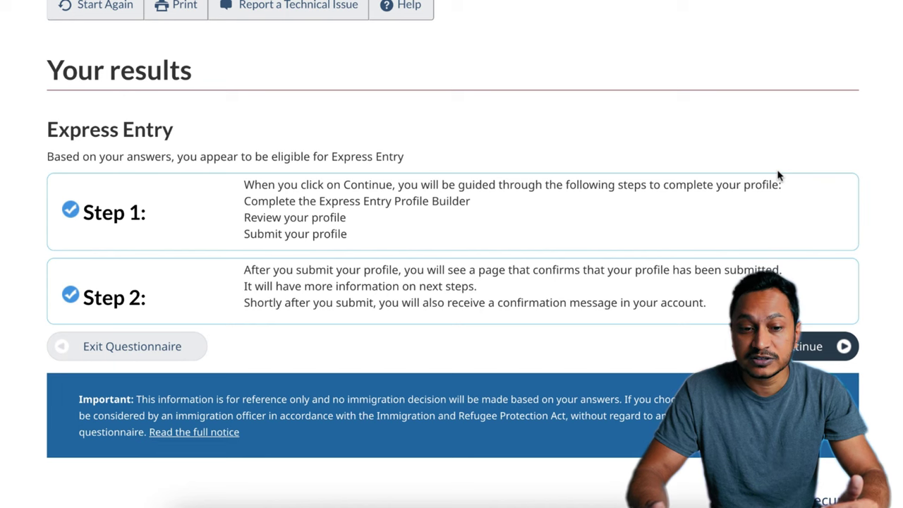
scroll(779, 175, up, 1)
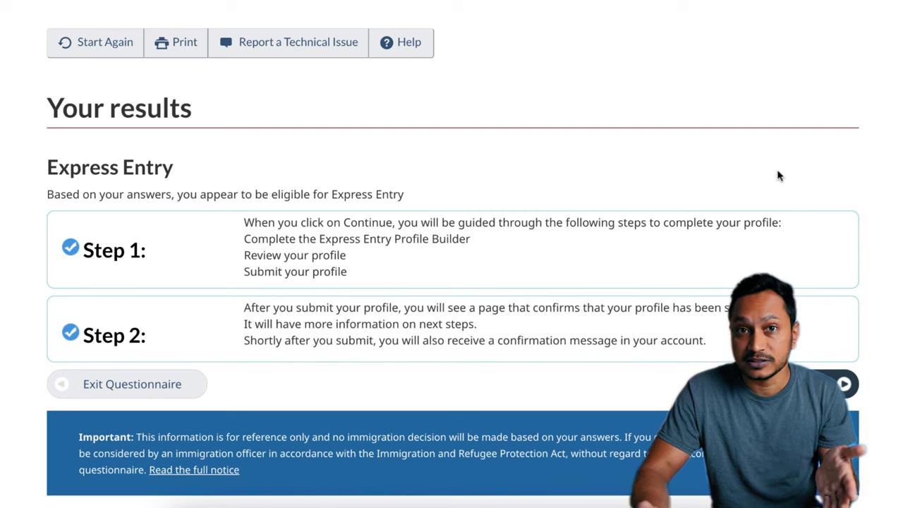
click(832, 384)
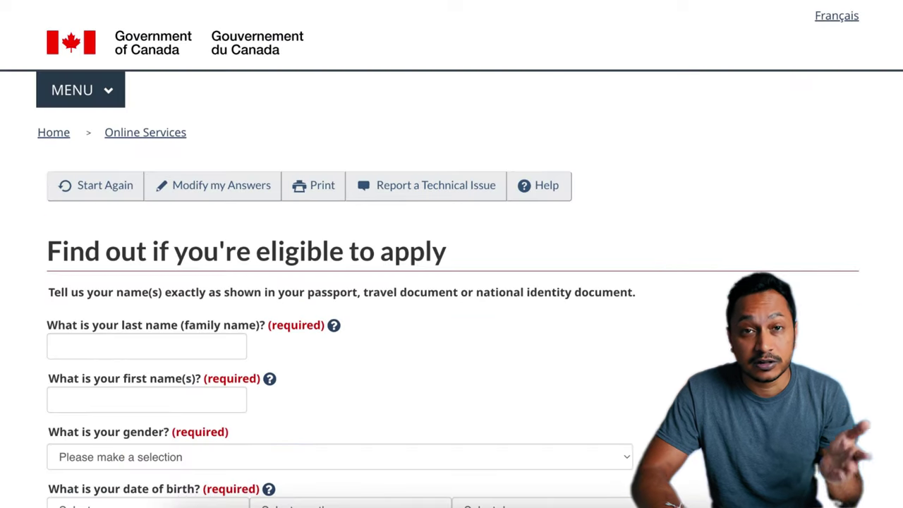
Step: Enter the applicant's last and first names and choose Male as gender
scroll(488, 238, down, 3)
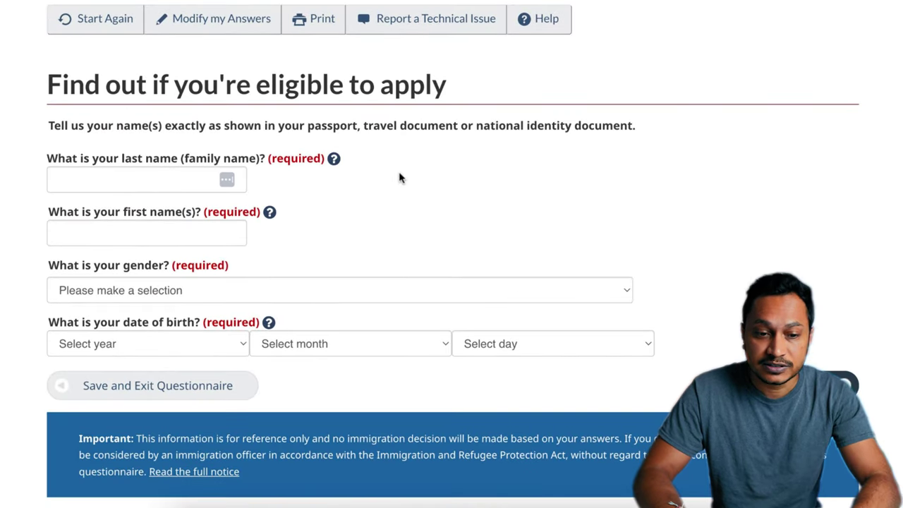
click(176, 181)
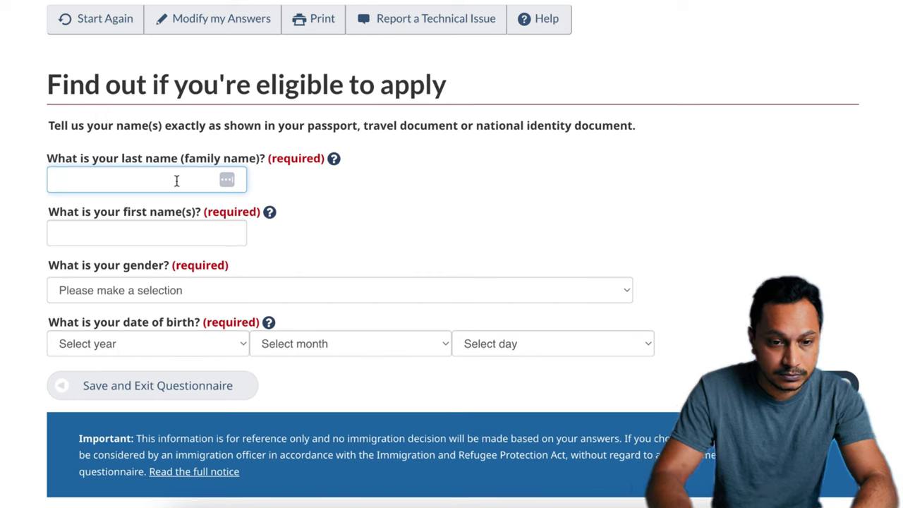
key(Tab)
click(269, 212)
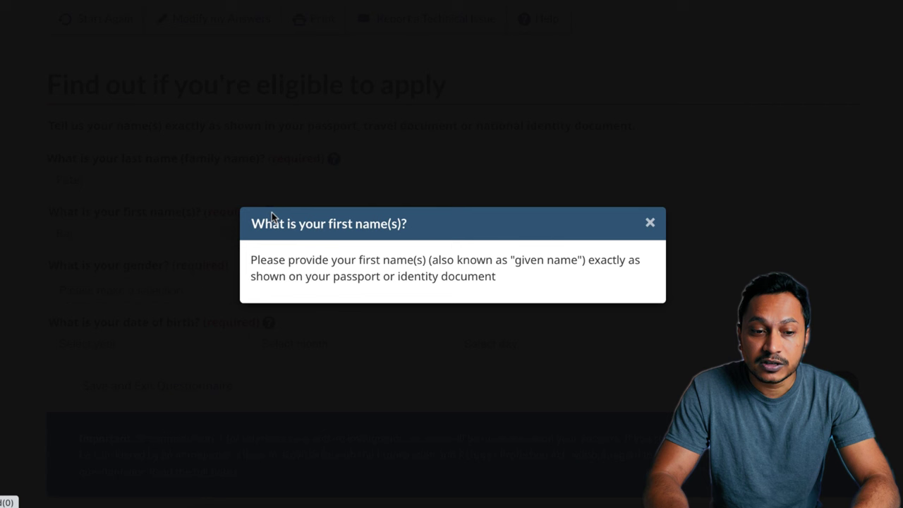
click(650, 223)
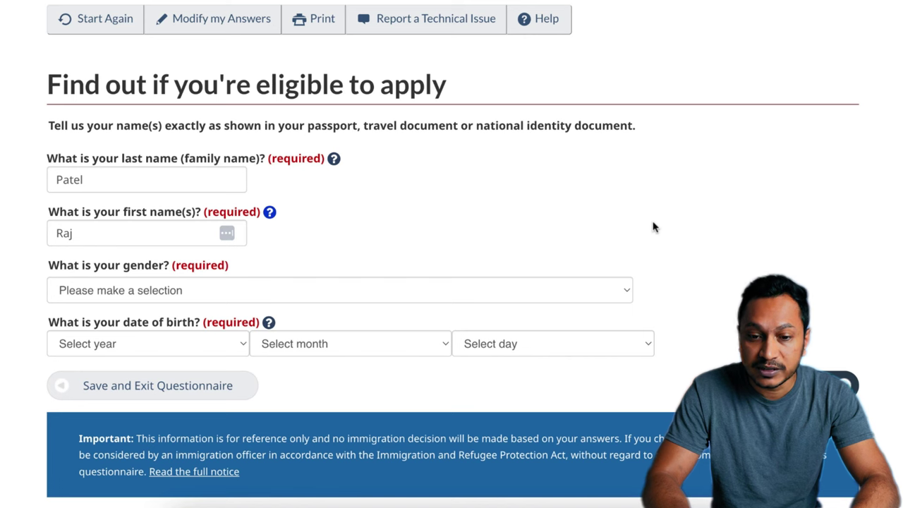
click(531, 289)
click(477, 328)
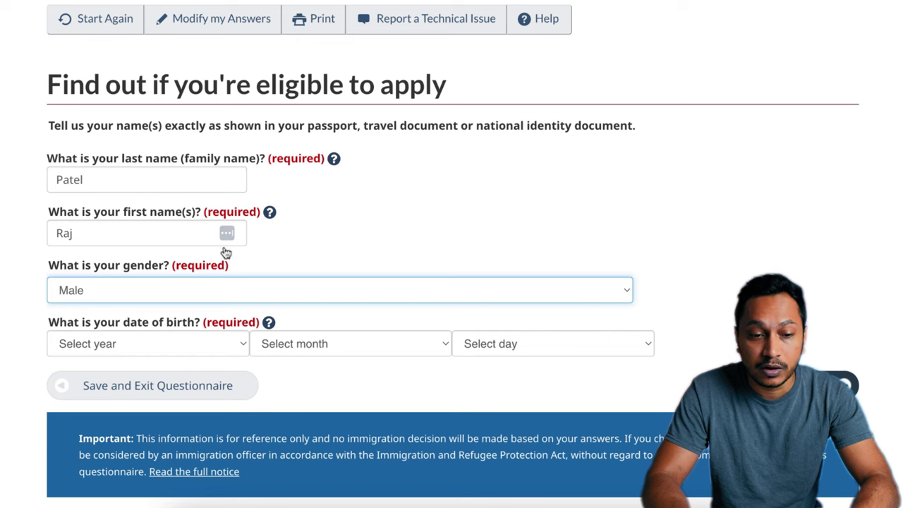
click(273, 216)
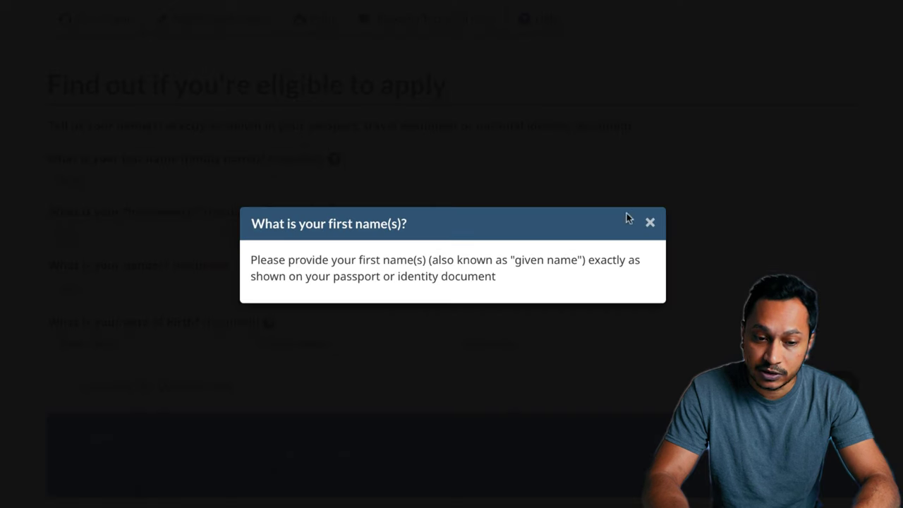
click(649, 224)
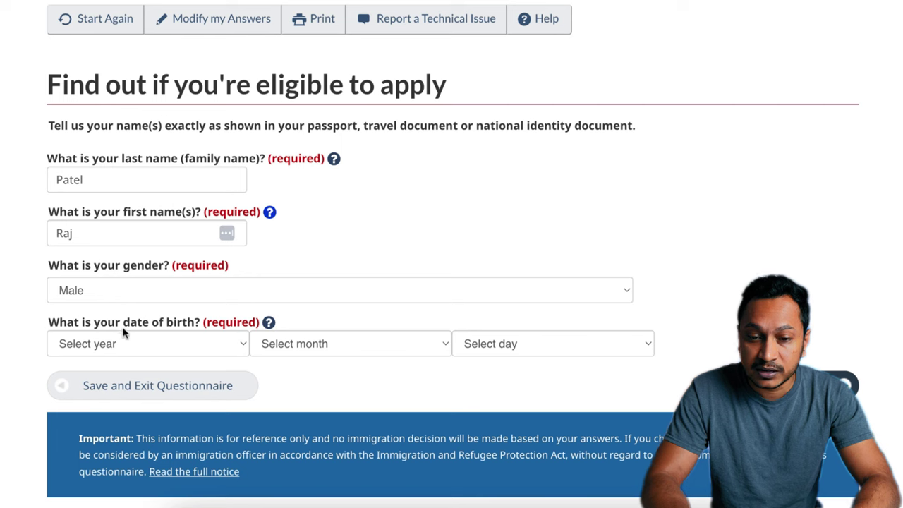
Step: Set the marital status to Never Married/Single, replacing an initial Married choice
click(130, 338)
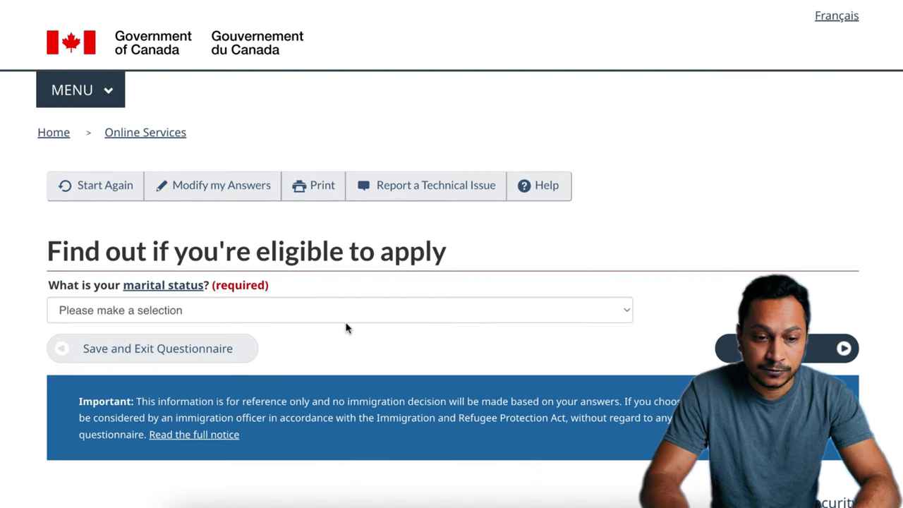
click(290, 308)
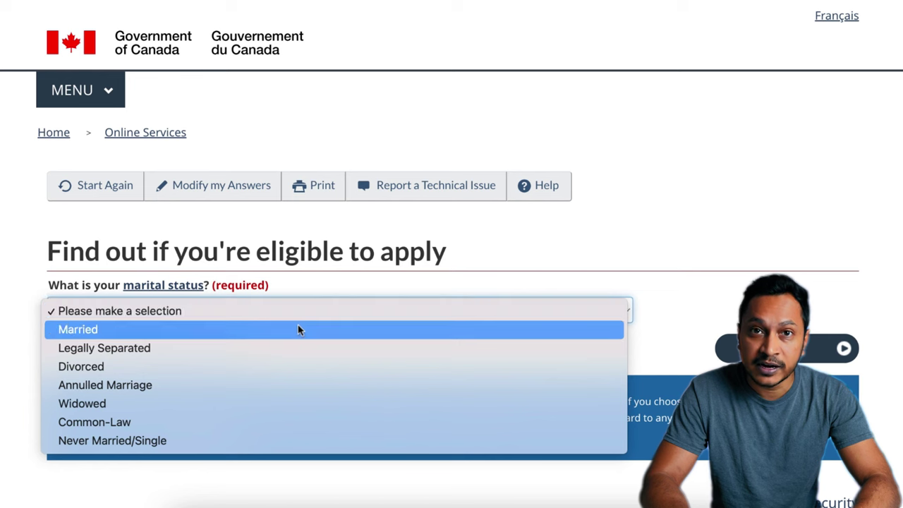
click(299, 329)
click(348, 311)
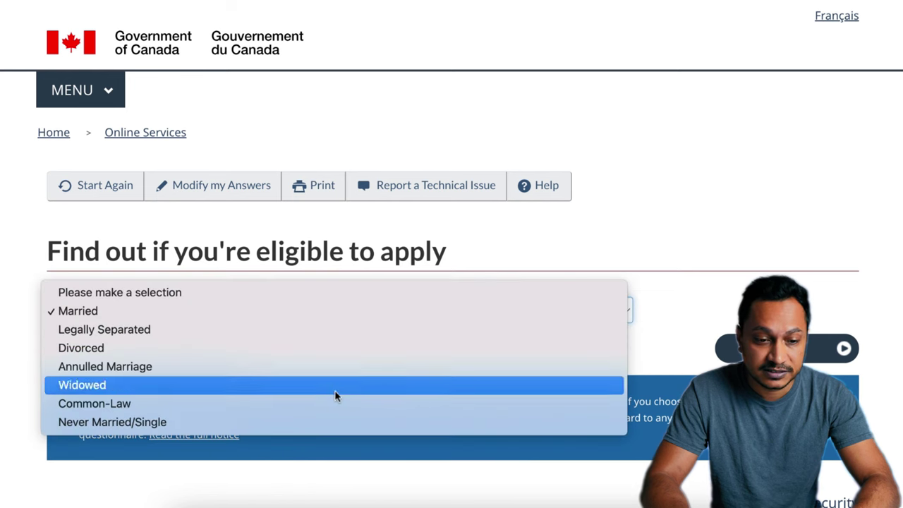
click(335, 422)
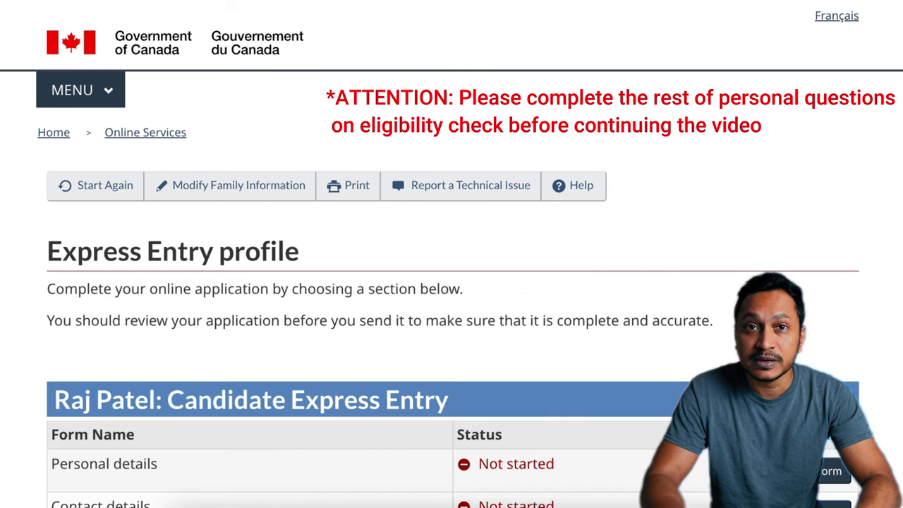
scroll(549, 280, down, 4)
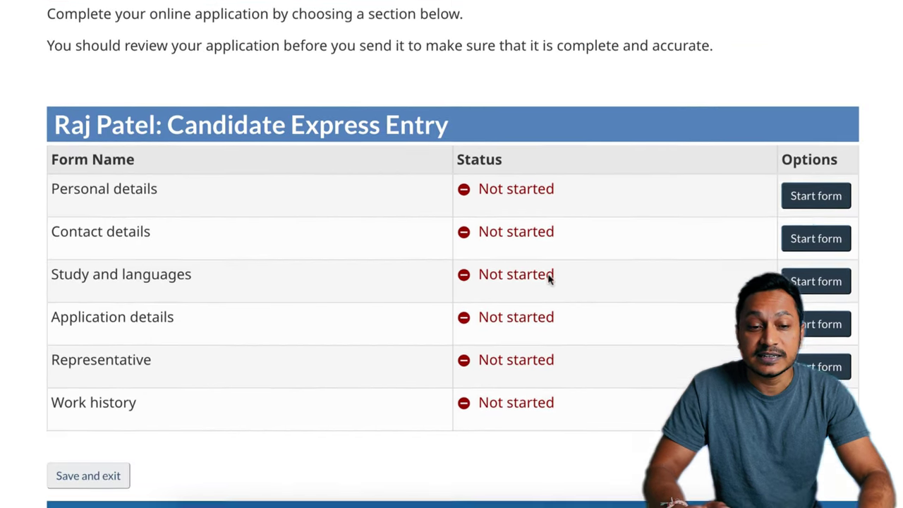
scroll(549, 275, up, 1)
scroll(548, 275, down, 1)
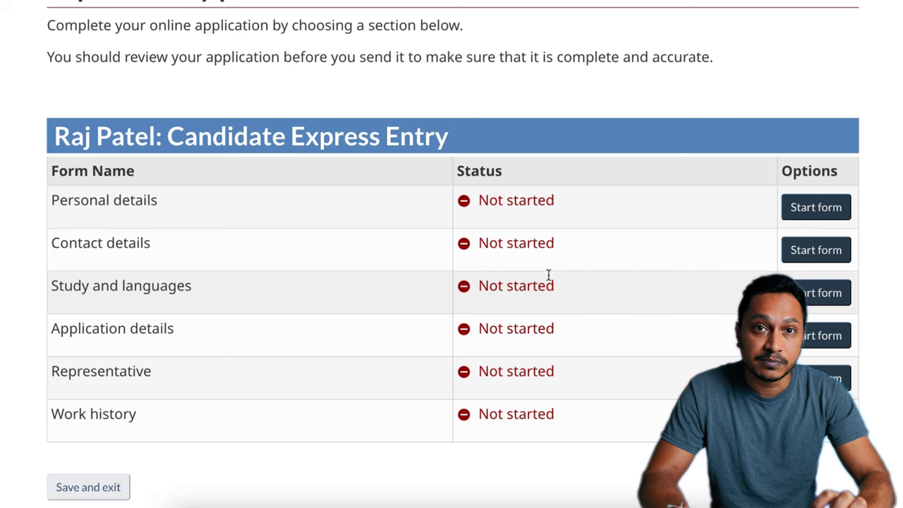
Step: Start the Personal details form and continue past the Names section
click(812, 209)
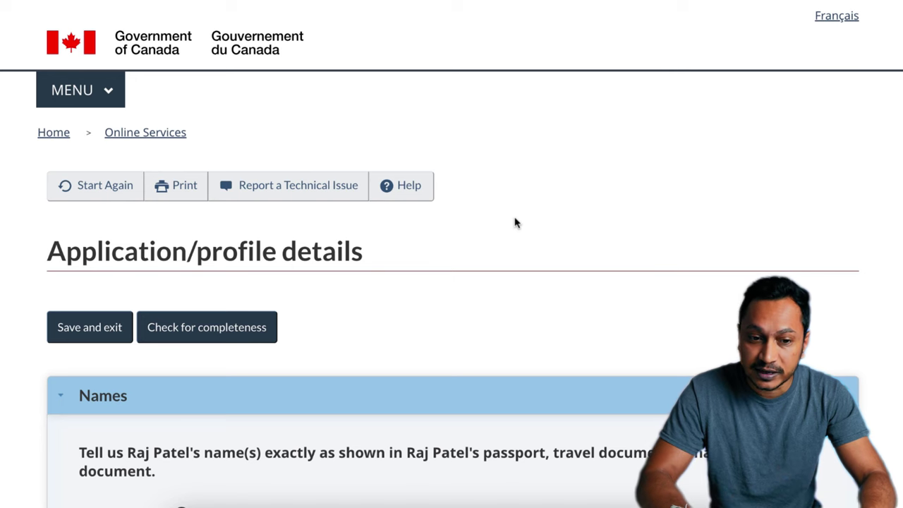
scroll(515, 223, down, 2)
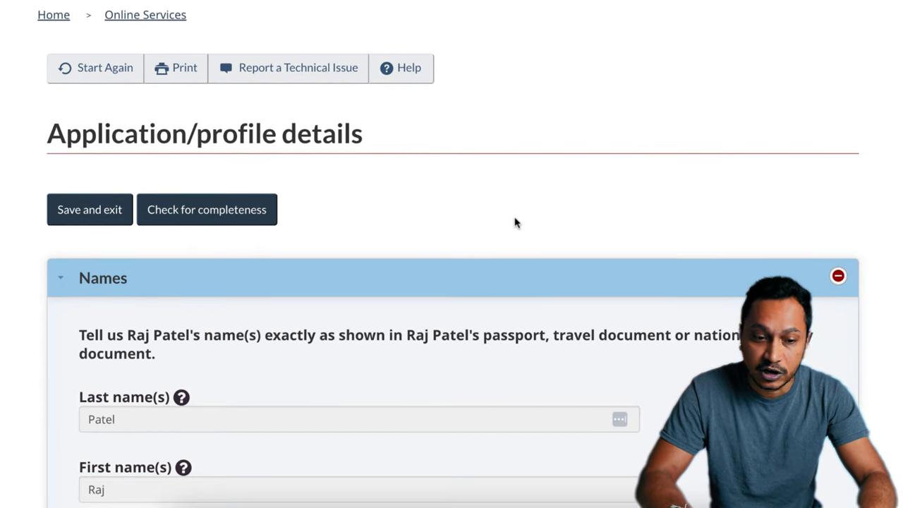
scroll(516, 223, down, 4)
click(125, 277)
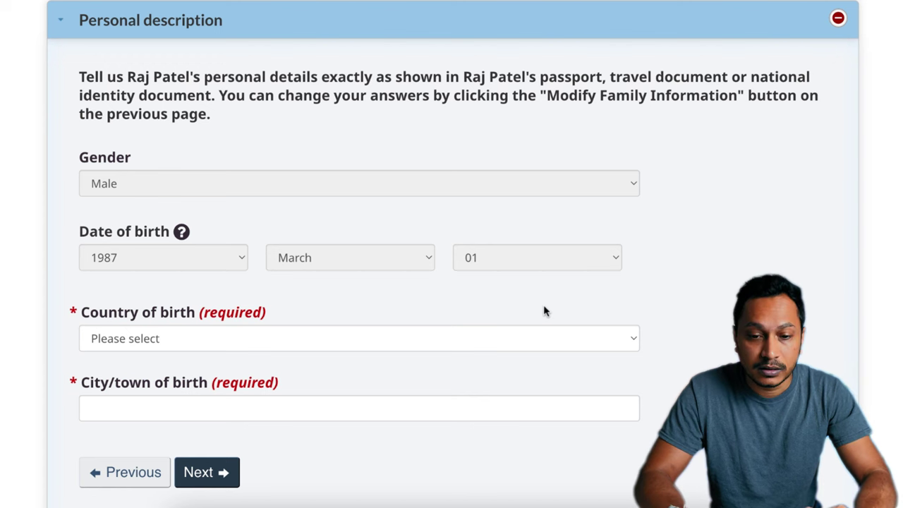
Step: Record India as country of birth and Bombay as city of birth
scroll(544, 312, down, 1)
click(474, 303)
text(india)
key(Return)
click(275, 369)
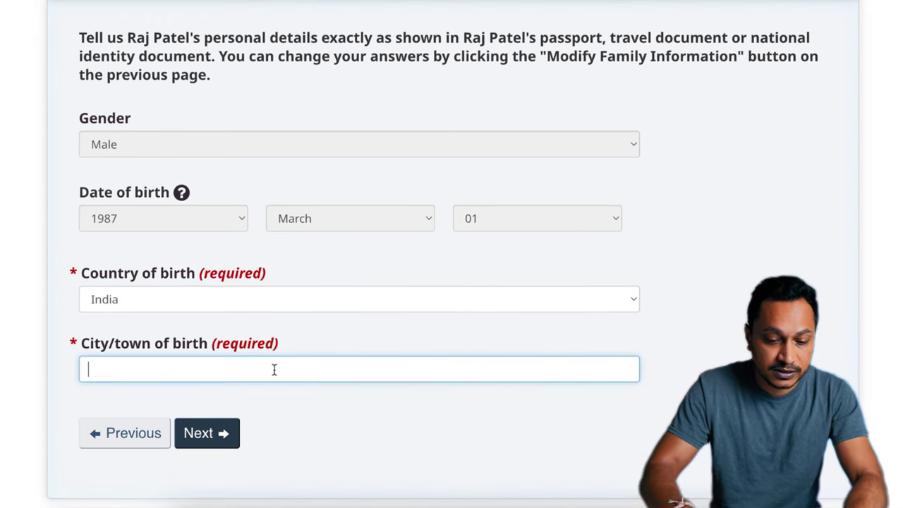
text(Bom)
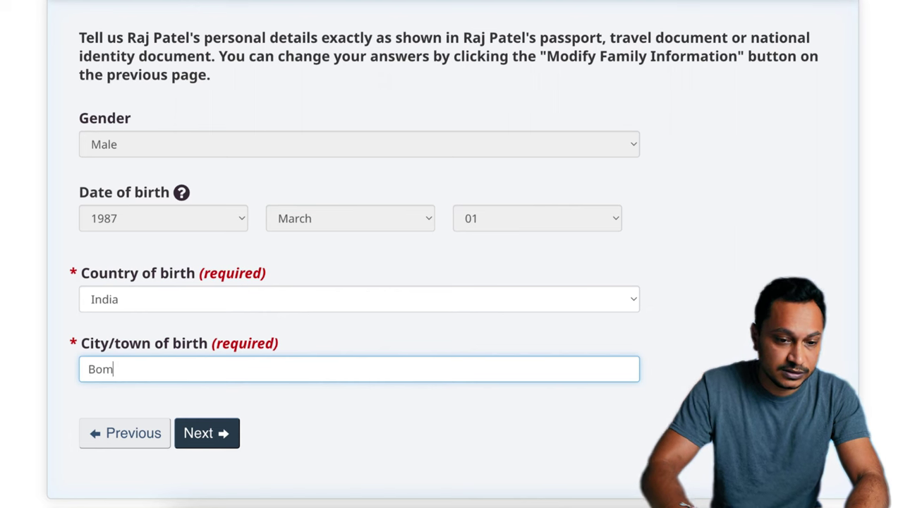
text(bay)
scroll(272, 375, down, 4)
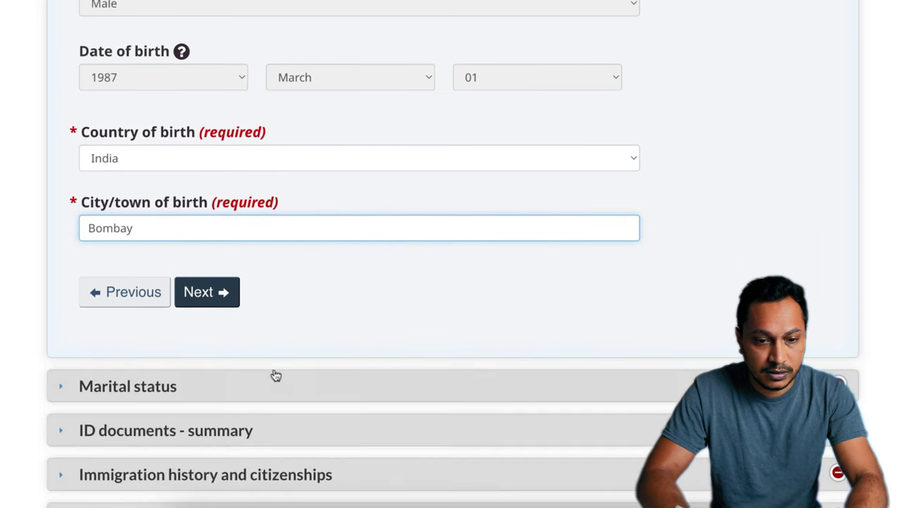
click(227, 289)
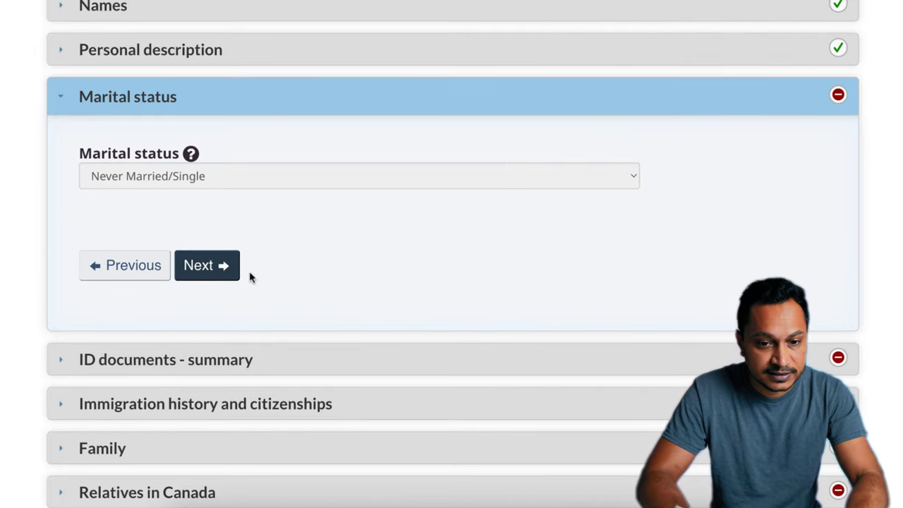
Step: Continue past Marital status to the ID documents summary section
click(224, 275)
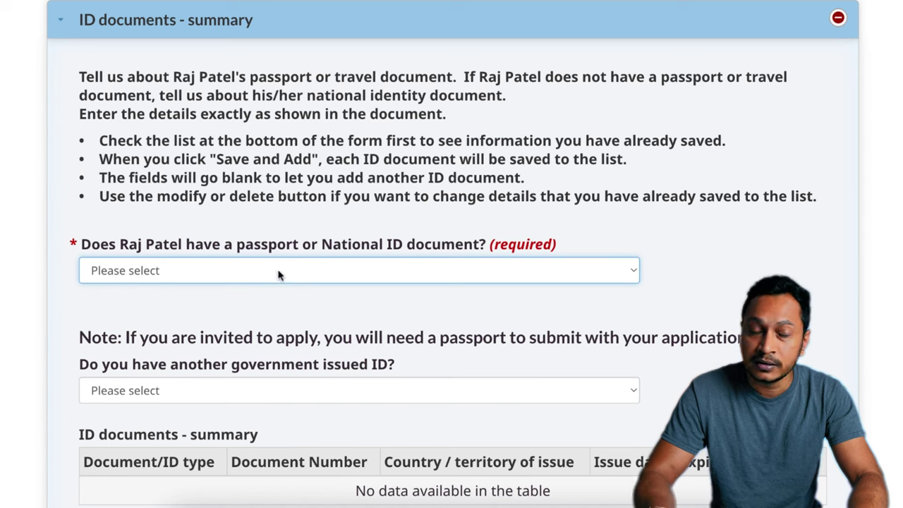
Step: Answer Yes to having a passport, keep Passport/travel document, and enter the document number
click(278, 275)
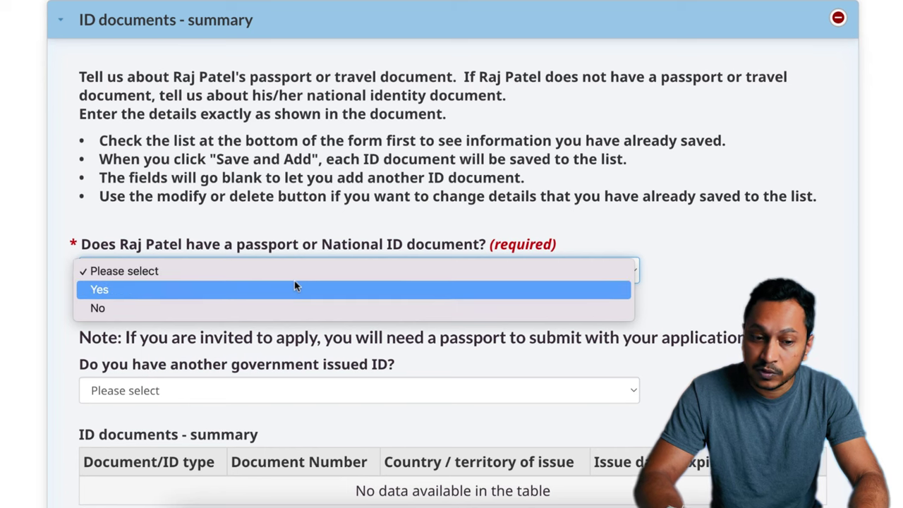
click(323, 256)
click(304, 270)
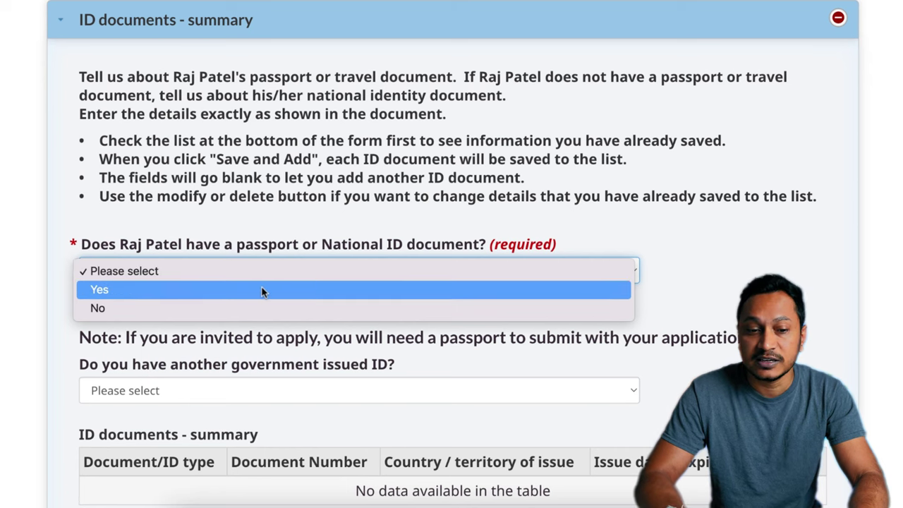
click(261, 290)
scroll(369, 319, down, 3)
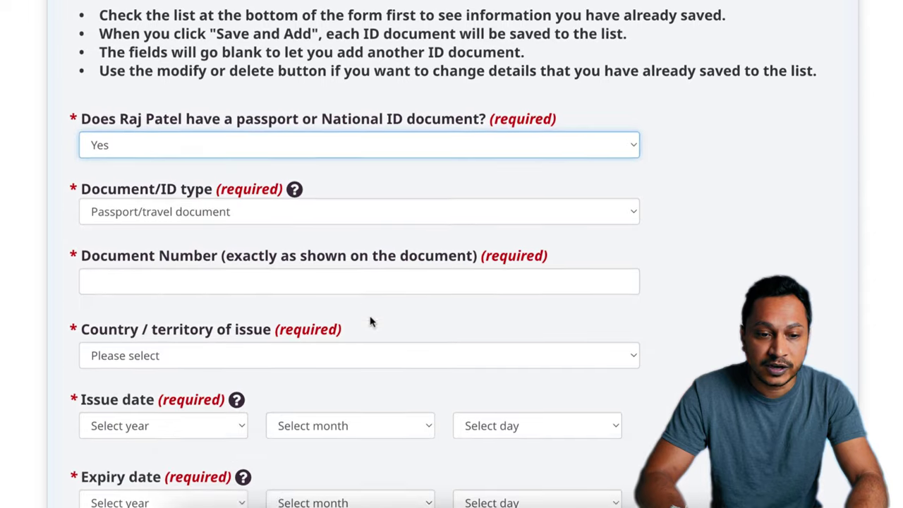
click(220, 201)
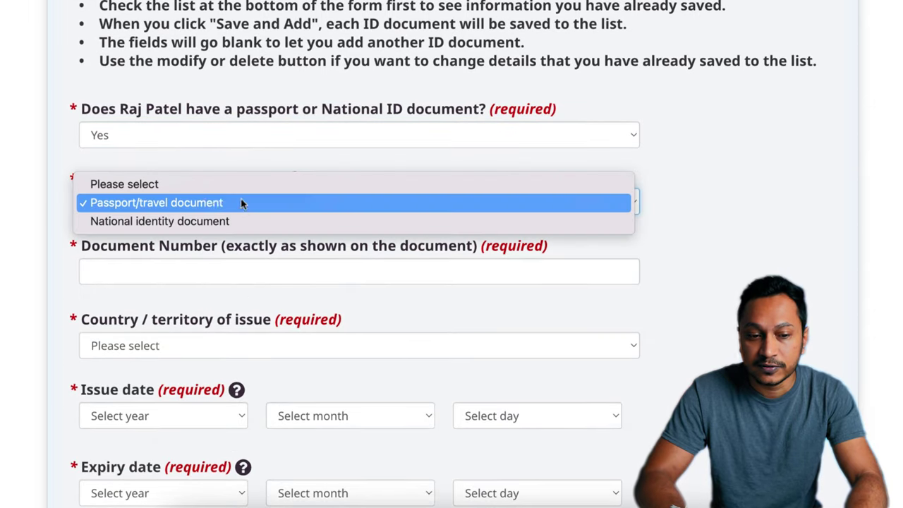
click(784, 238)
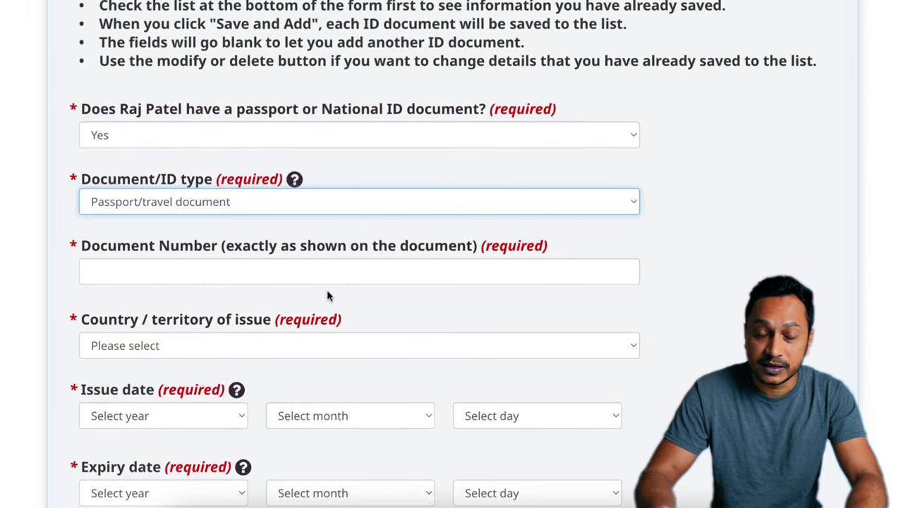
click(359, 268)
text(PA)
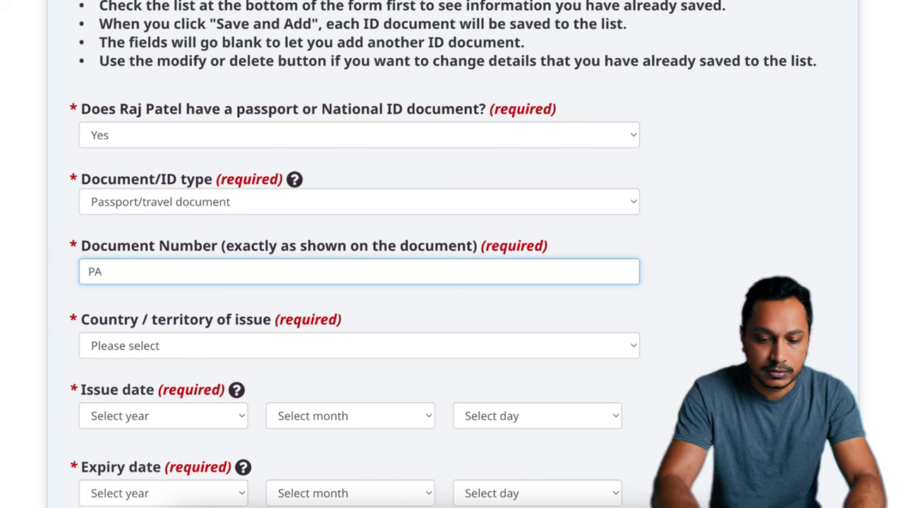
text(12345678)
Step: Set the country of issue to IND (India) and the issue date to 2021-03-01
scroll(254, 209, down, 3)
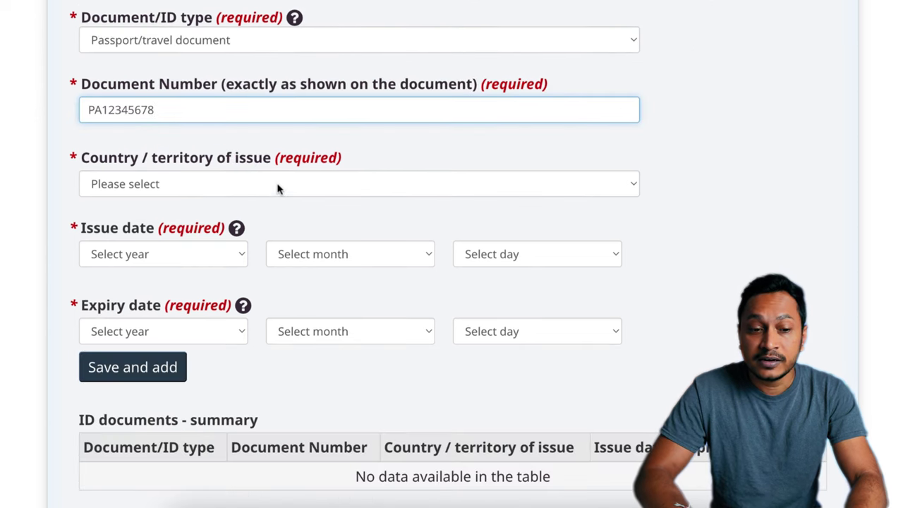
click(277, 187)
scroll(278, 190, down, 10)
click(134, 484)
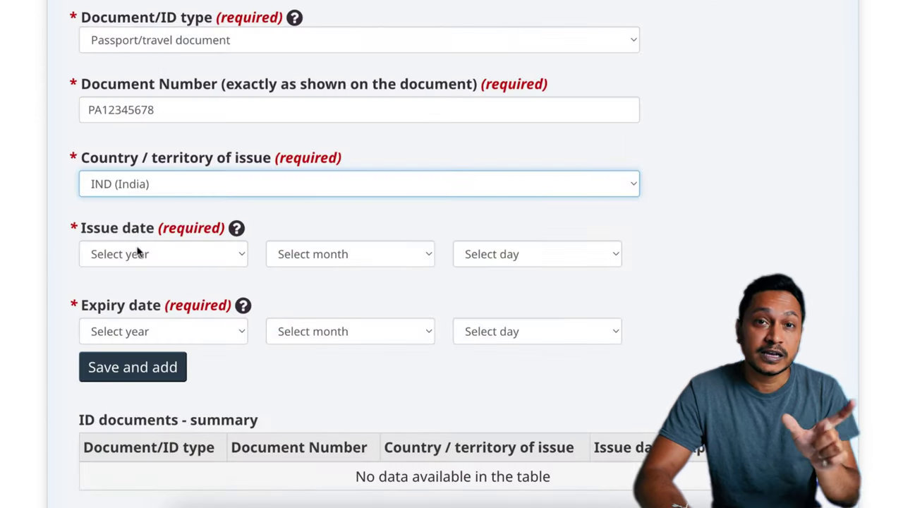
click(139, 252)
click(177, 305)
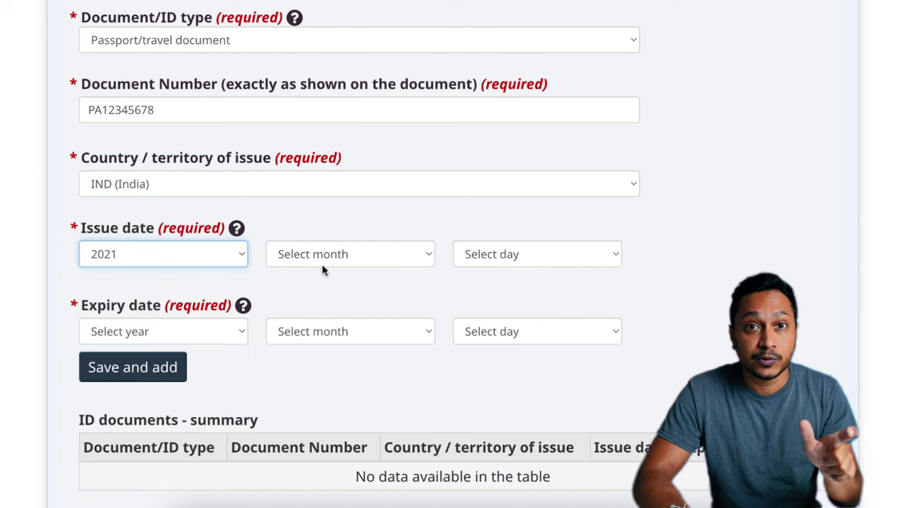
click(335, 258)
click(374, 311)
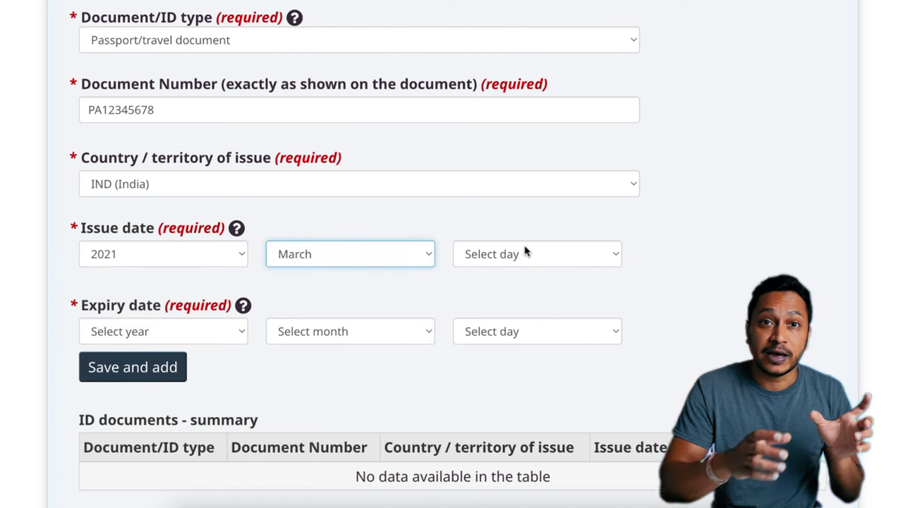
click(524, 252)
click(522, 274)
Step: Set the passport expiry date to 2047-02-01
click(170, 325)
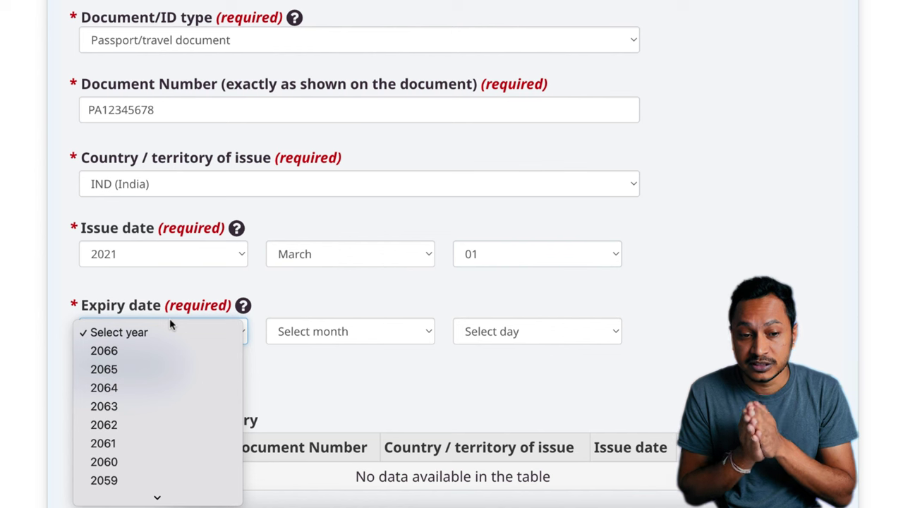
scroll(168, 404, down, 4)
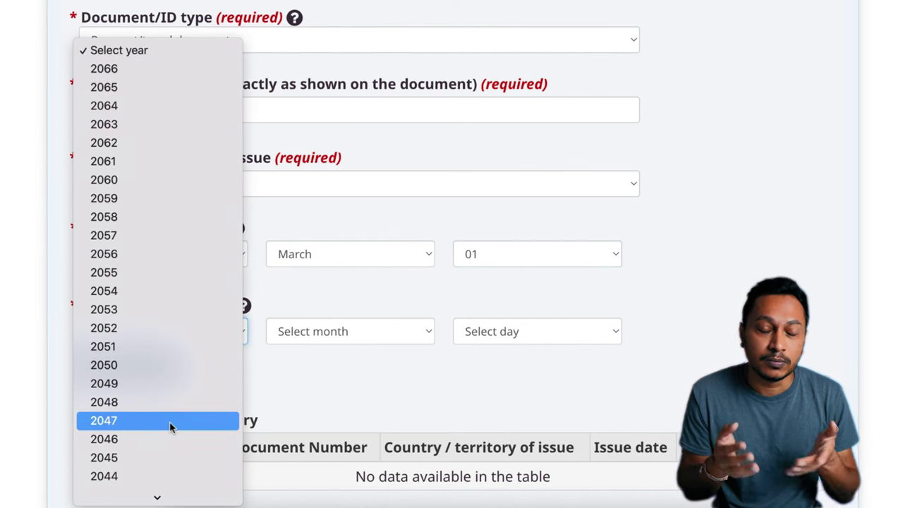
click(169, 422)
click(335, 339)
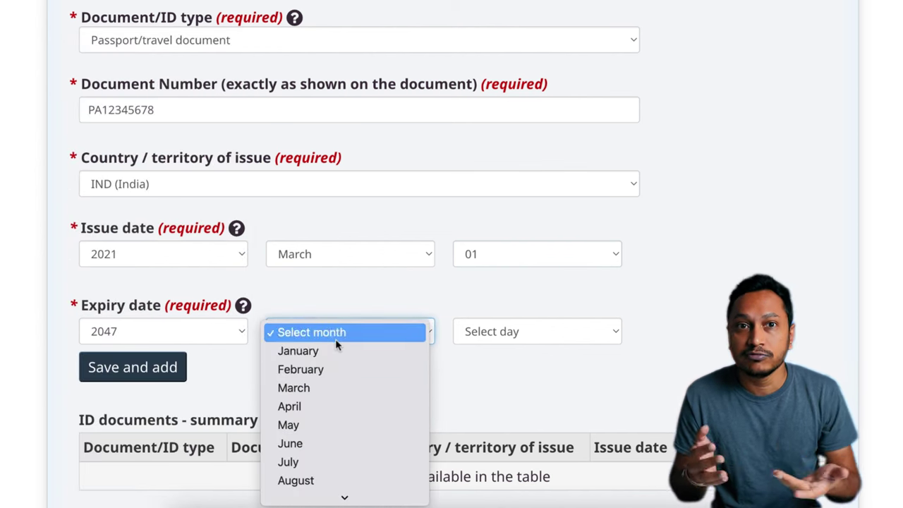
click(356, 369)
click(520, 331)
click(496, 353)
click(620, 361)
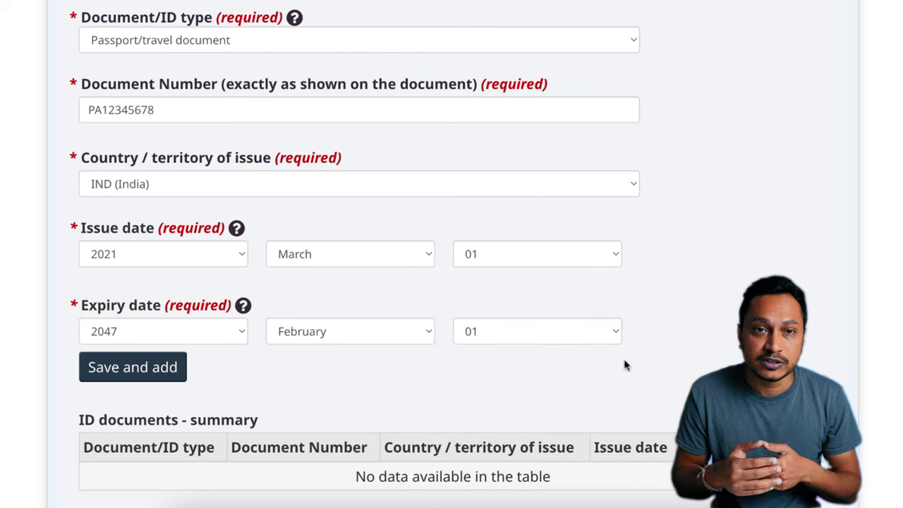
scroll(358, 348, down, 1)
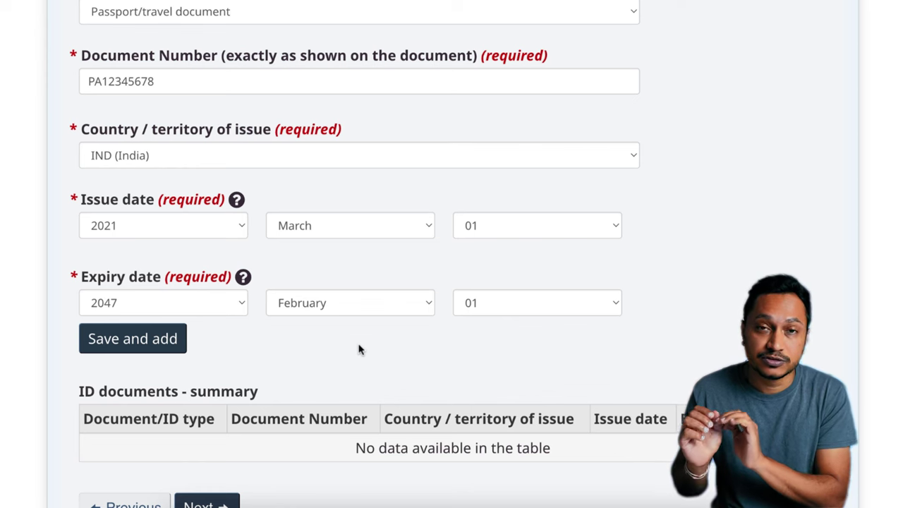
Step: Save and add the passport, then check its new row in the summary table
click(176, 339)
scroll(363, 387, down, 3)
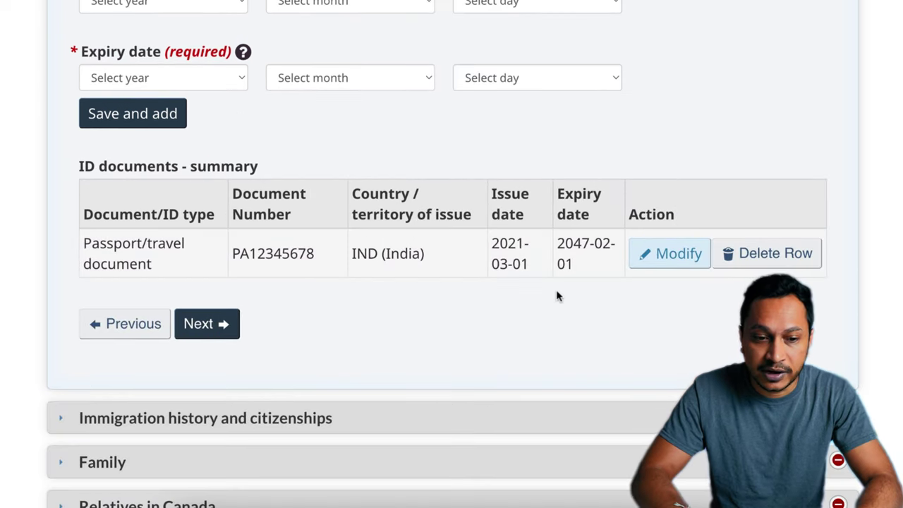
scroll(558, 296, up, 6)
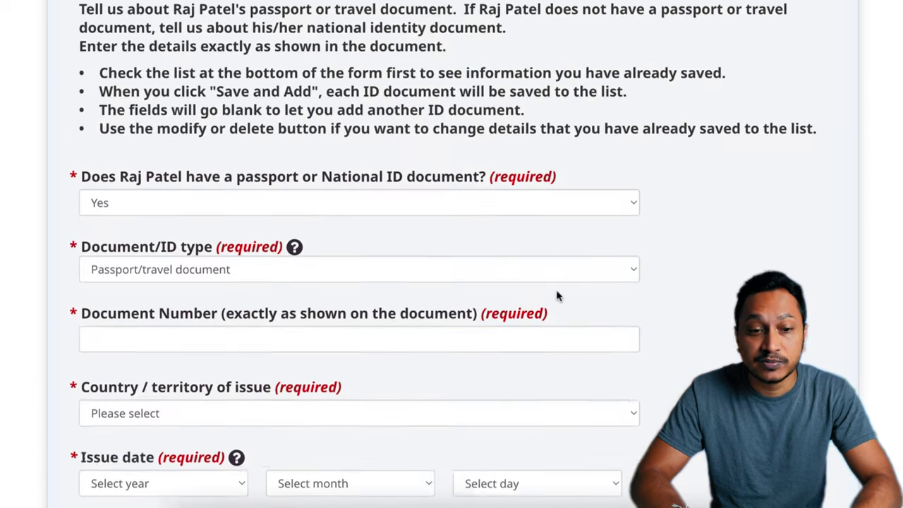
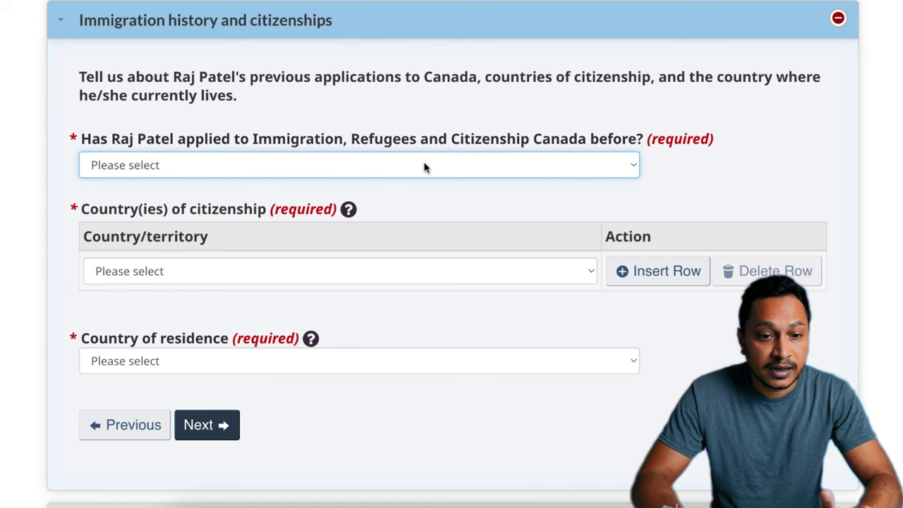
Step: Answer Yes to previous IRCC applications and No to previous Express Entry applications
click(424, 166)
click(416, 185)
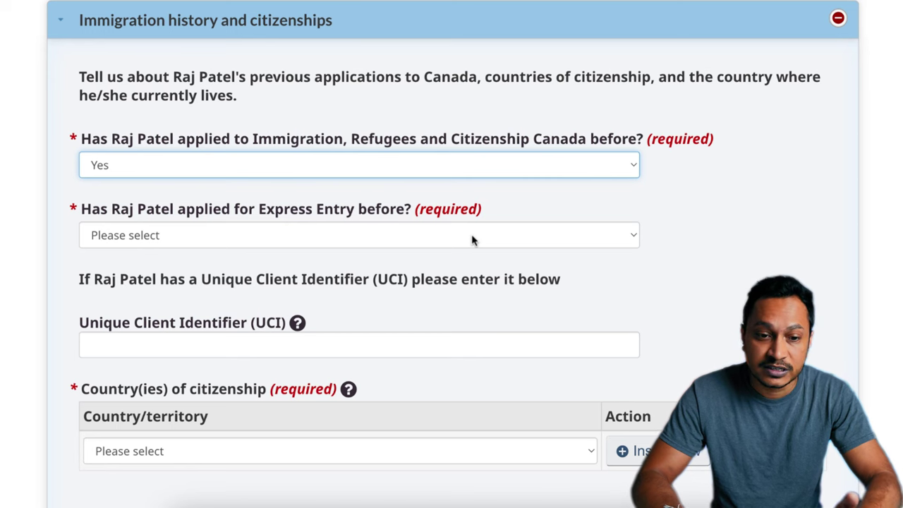
click(473, 238)
click(459, 270)
scroll(512, 275, down, 3)
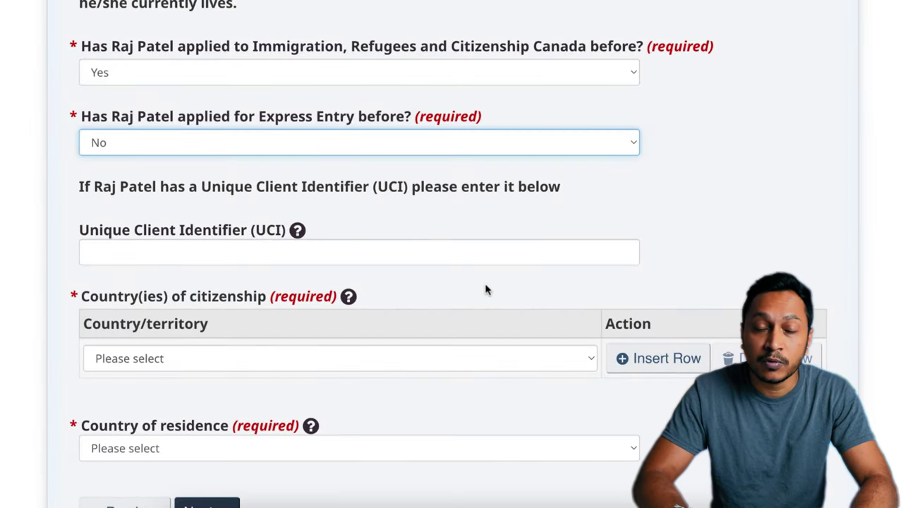
Step: Check the UCI help and enter the applicant's UCI
key(Tab)
click(297, 230)
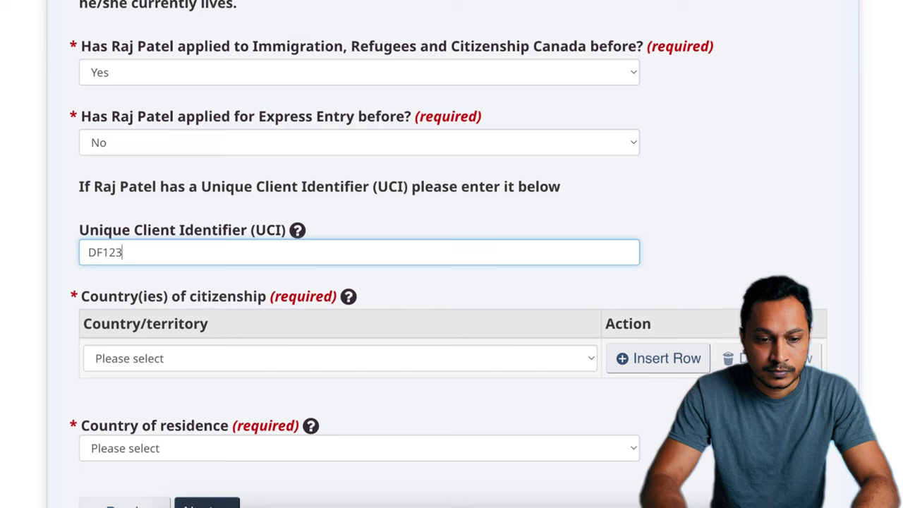
text(DF1231)
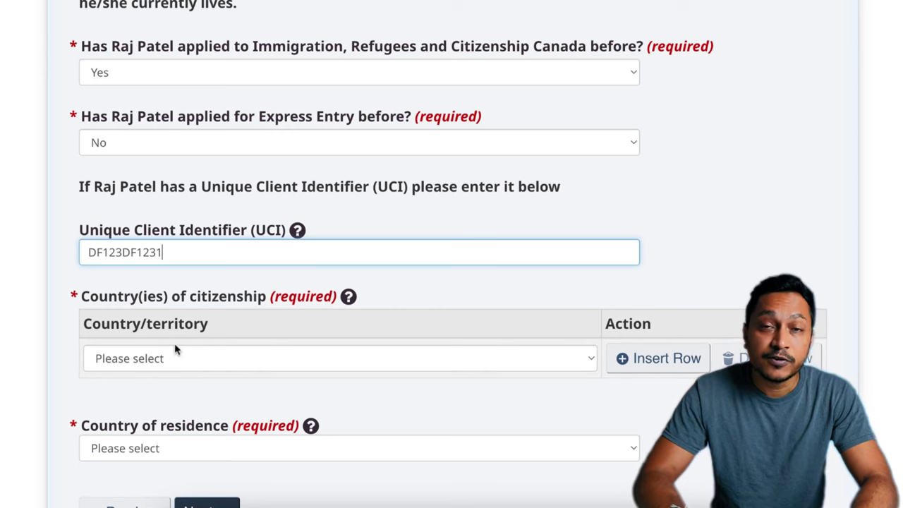
click(215, 359)
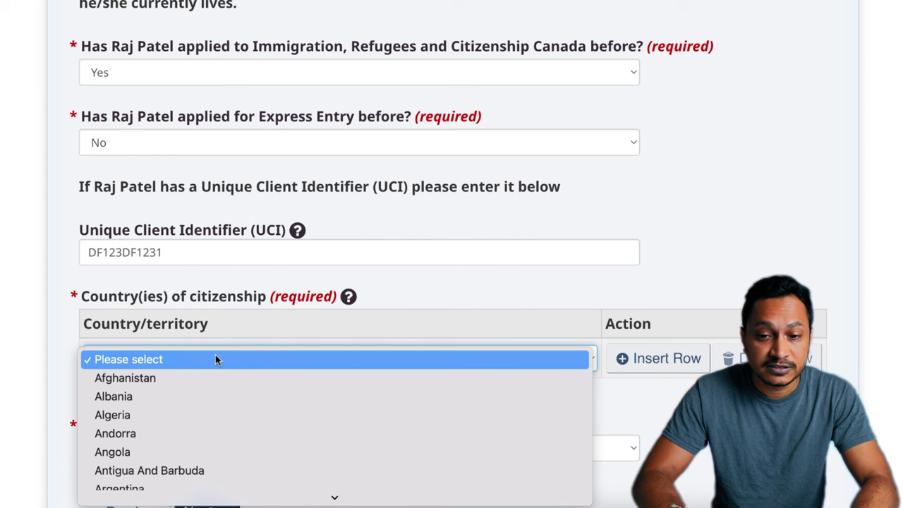
Step: Set the country of citizenship to India
text(india)
key(Return)
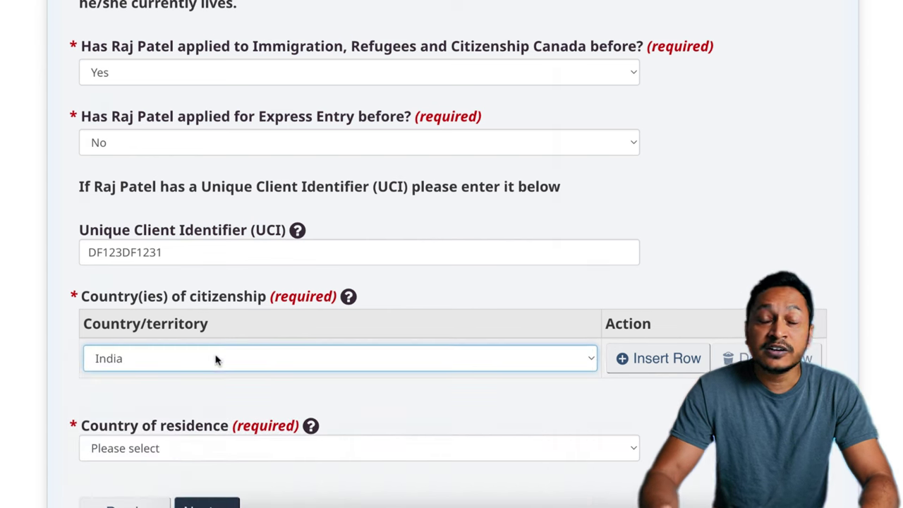
scroll(216, 359, down, 3)
Step: Choose Canada as country of residence, review its help, and continue to Family
click(169, 255)
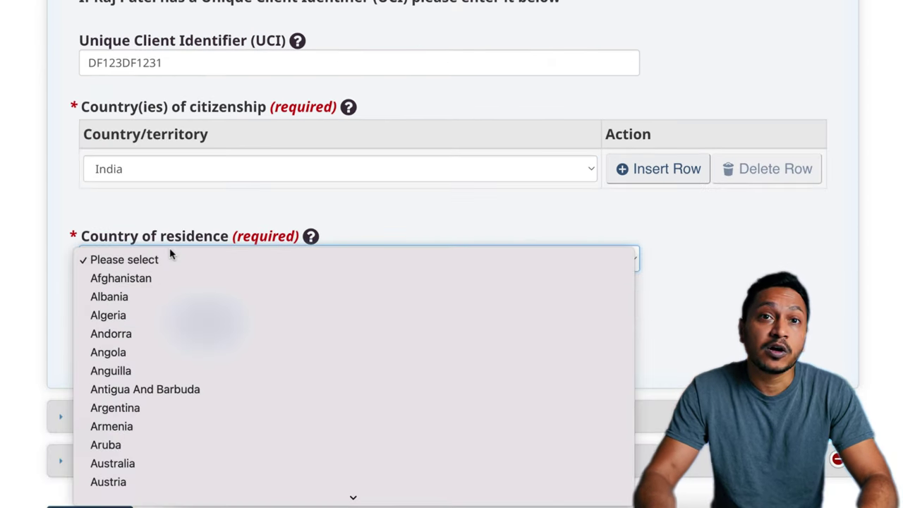
text(c)
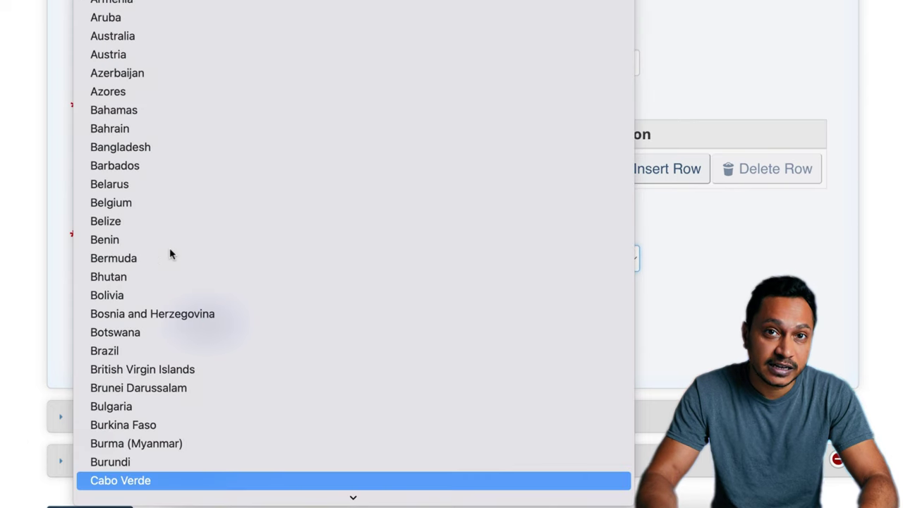
text(n)
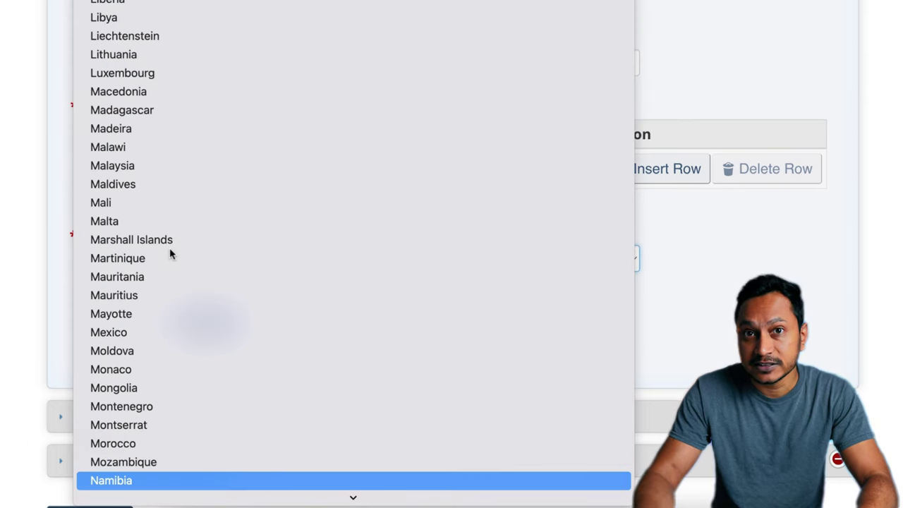
scroll(169, 248, up, 20)
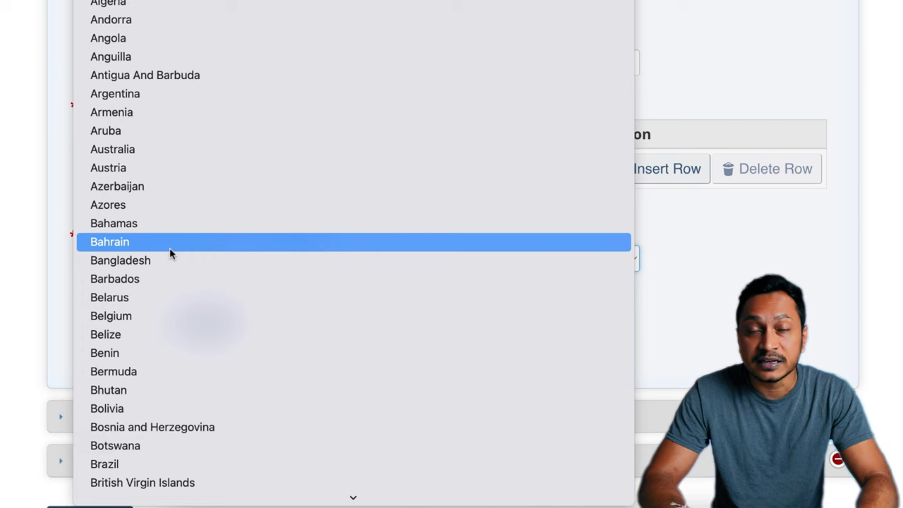
scroll(170, 248, down, 3)
scroll(169, 250, down, 5)
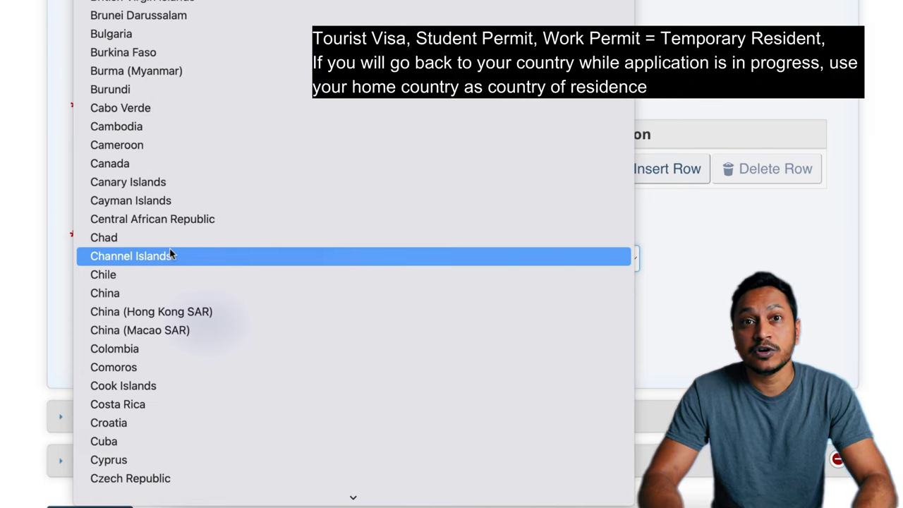
click(223, 163)
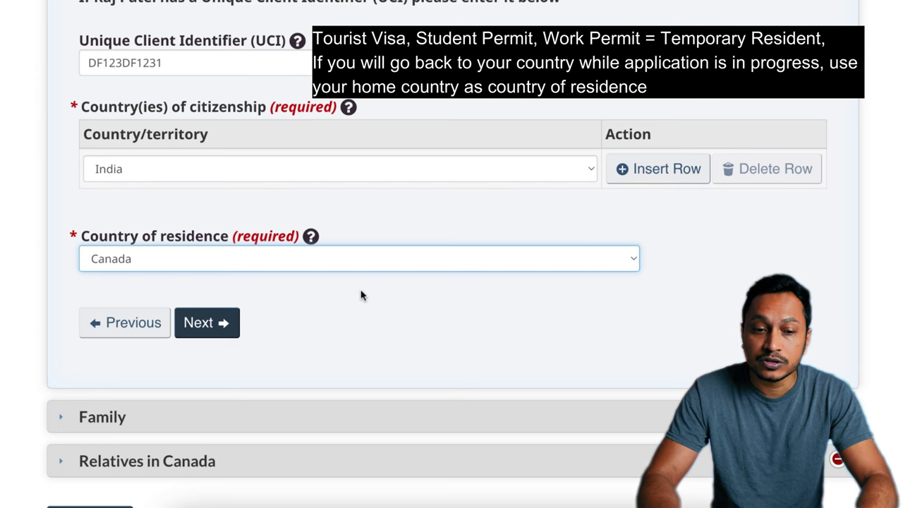
click(312, 236)
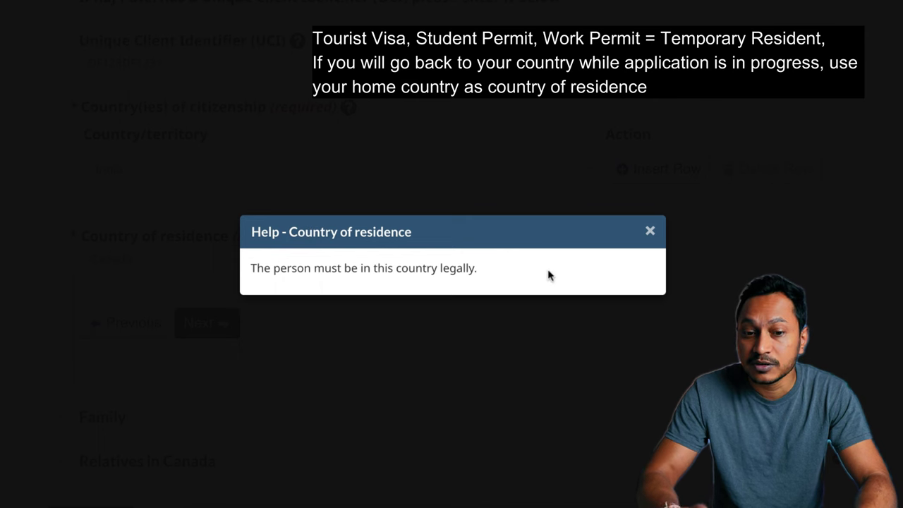
key(Escape)
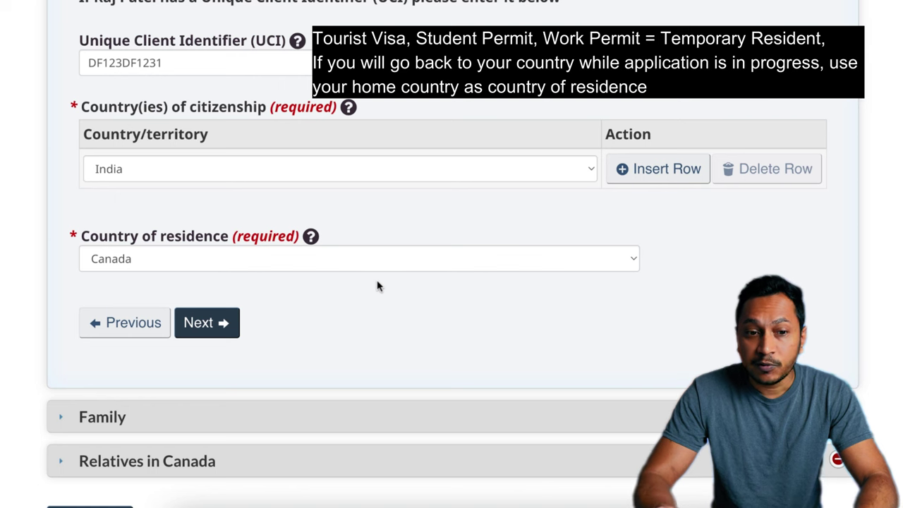
click(206, 323)
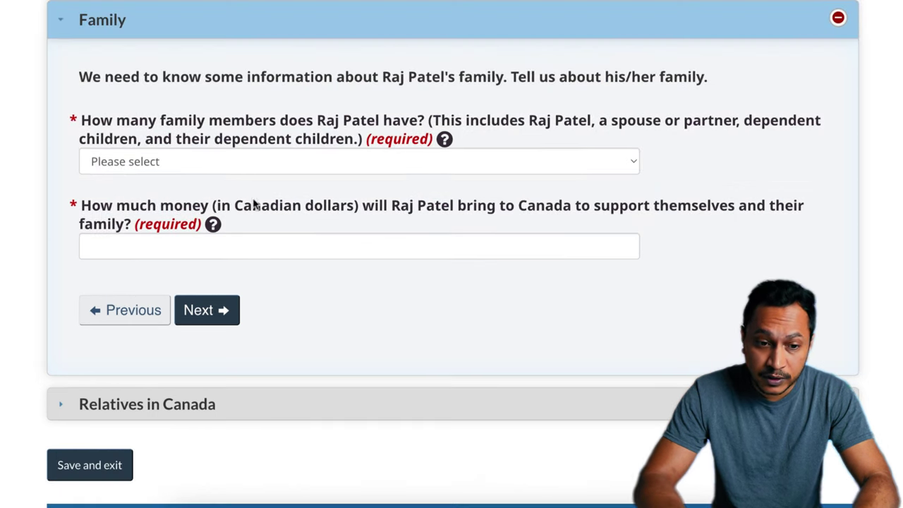
Step: Set the number of family members to 1
scroll(474, 272, up, 3)
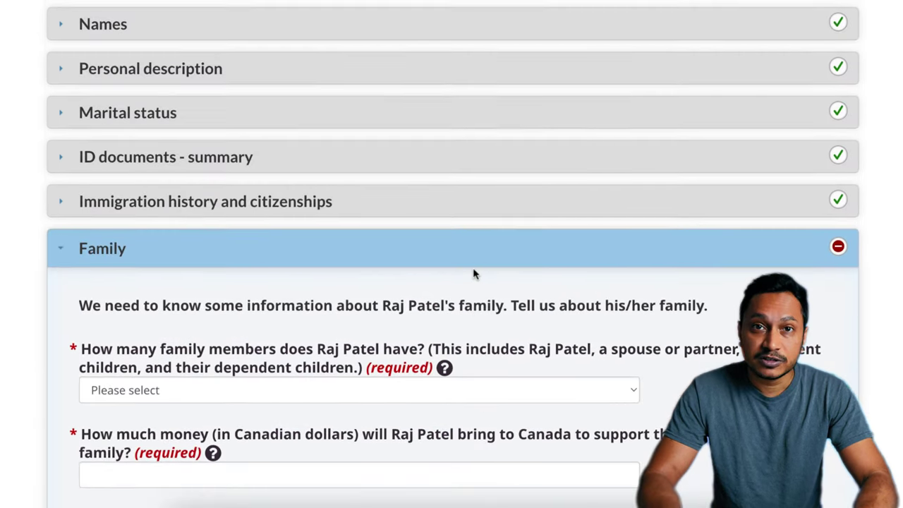
scroll(474, 272, down, 3)
scroll(474, 273, down, 1)
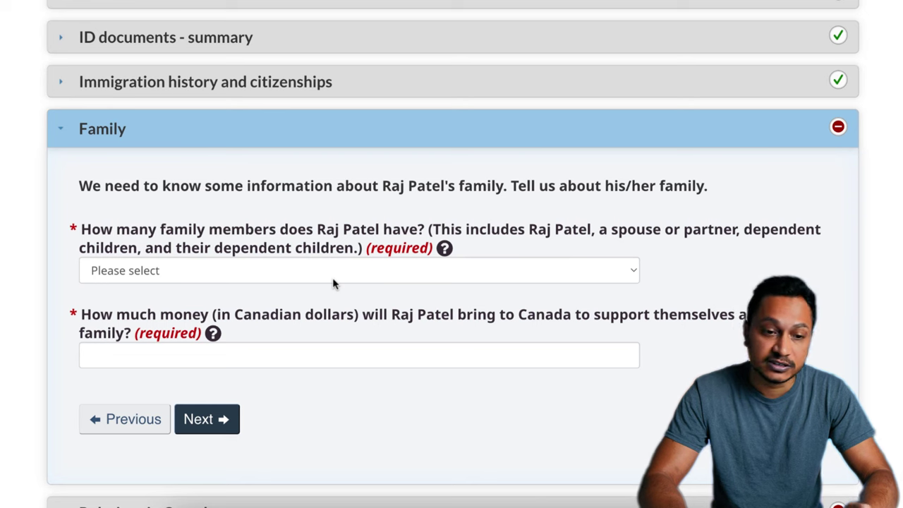
click(334, 282)
click(362, 256)
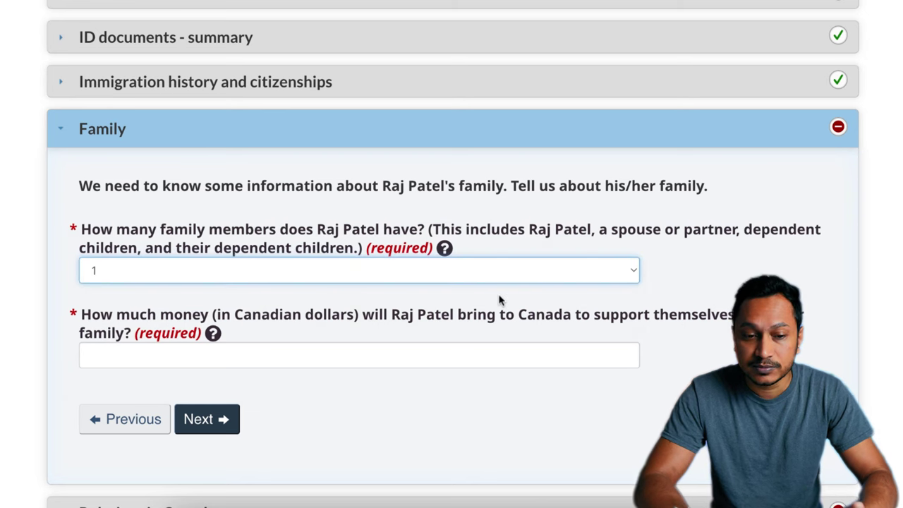
Step: Open the settlement-funds help leading to the proof of funds guidance
scroll(500, 300, down, 1)
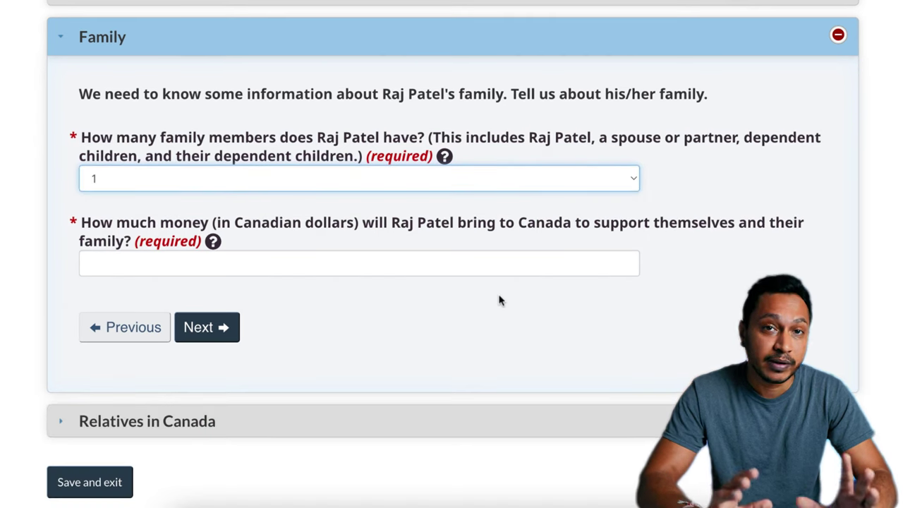
click(398, 263)
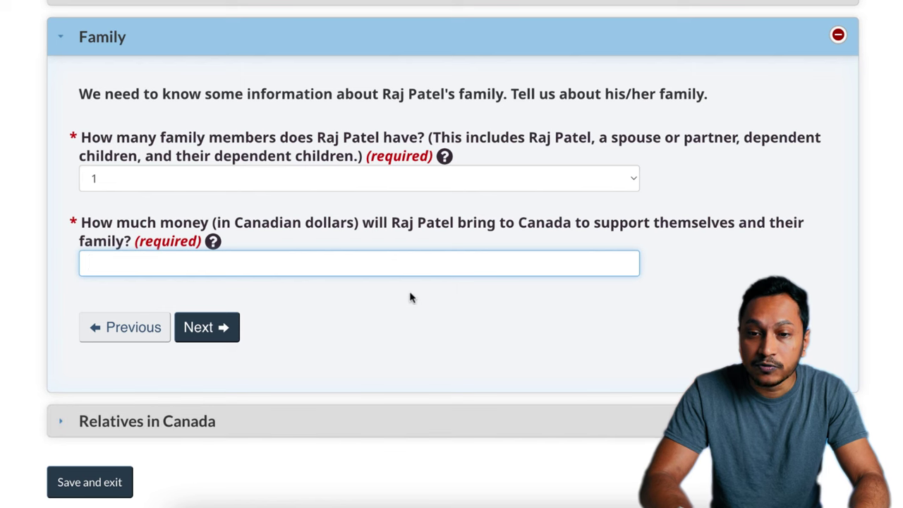
click(213, 244)
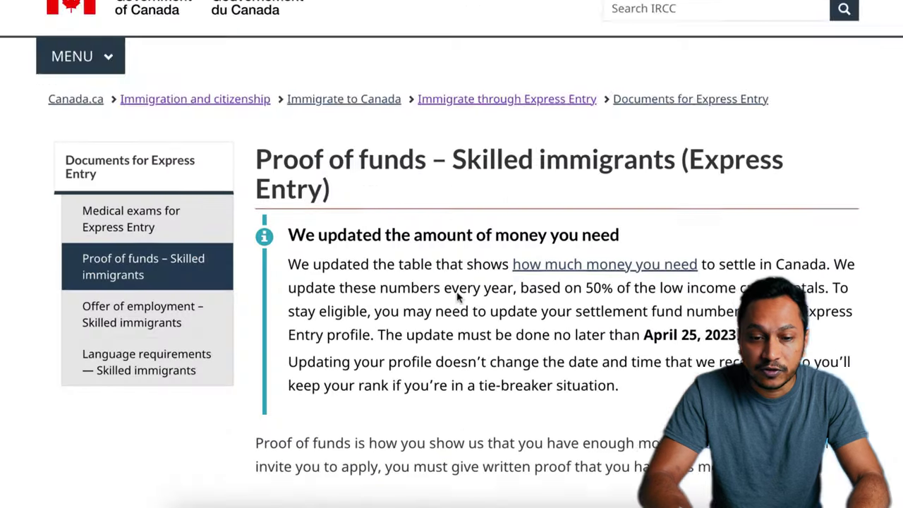
scroll(457, 297, down, 5)
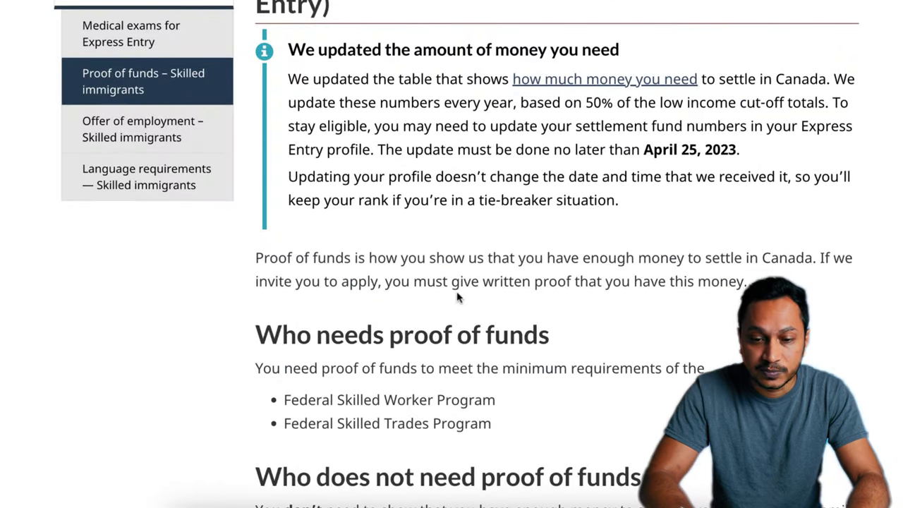
Step: Find $13,757 for one person in the funds table, then return to the money field
scroll(458, 298, up, 2)
scroll(440, 318, down, 10)
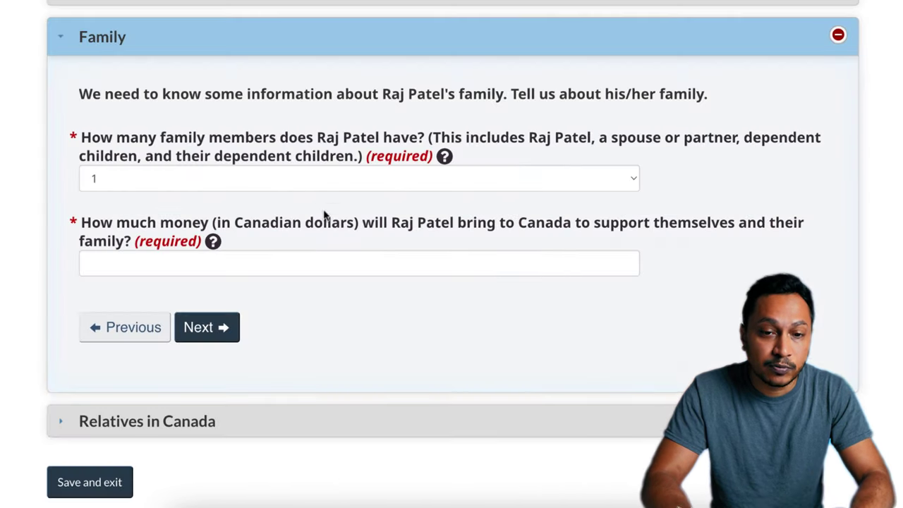
click(322, 257)
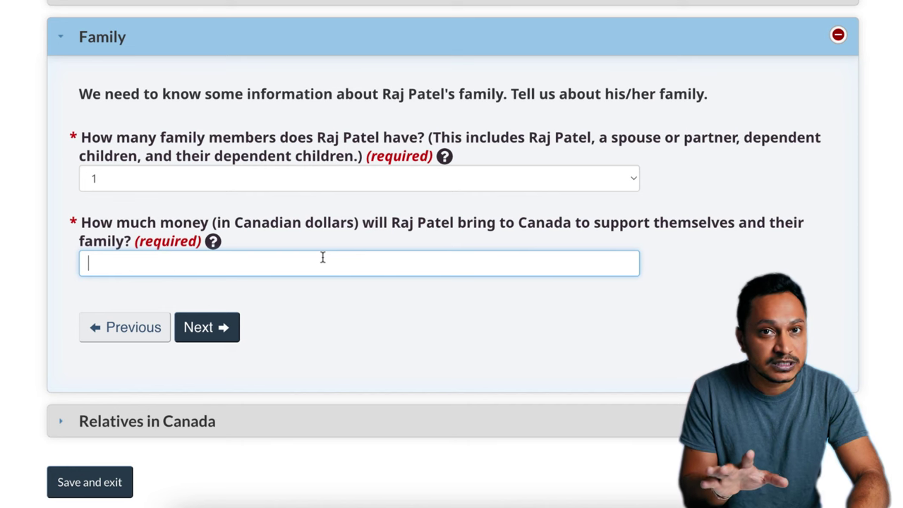
Step: Replace the 4000 settlement amount with 15000 and continue to Relatives in Canada
text(4000)
click(469, 324)
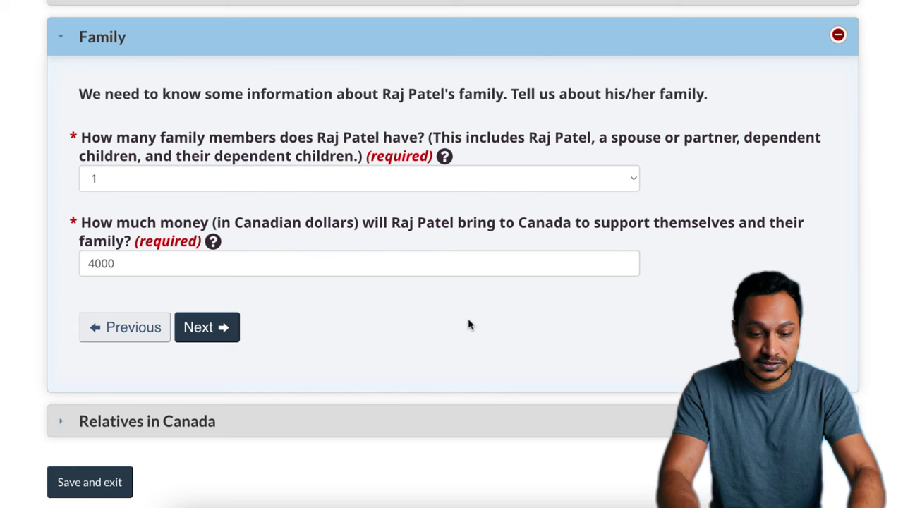
triple_click(446, 257)
text(15000)
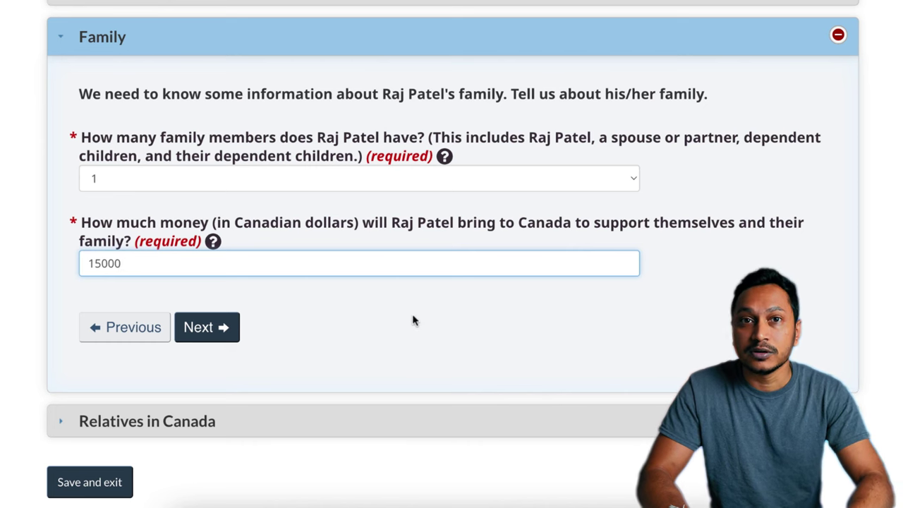
click(229, 322)
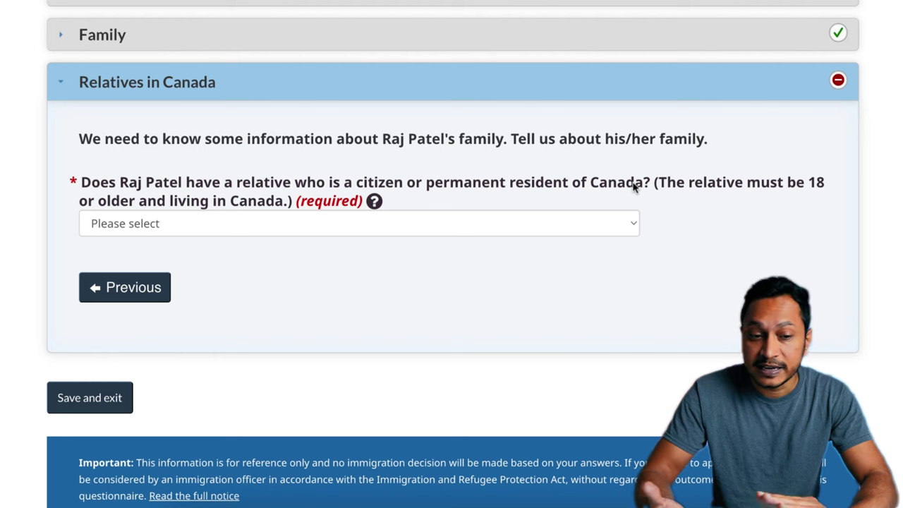
Step: Set the relative-in-Canada answer to No and save the personal details
click(507, 224)
click(508, 242)
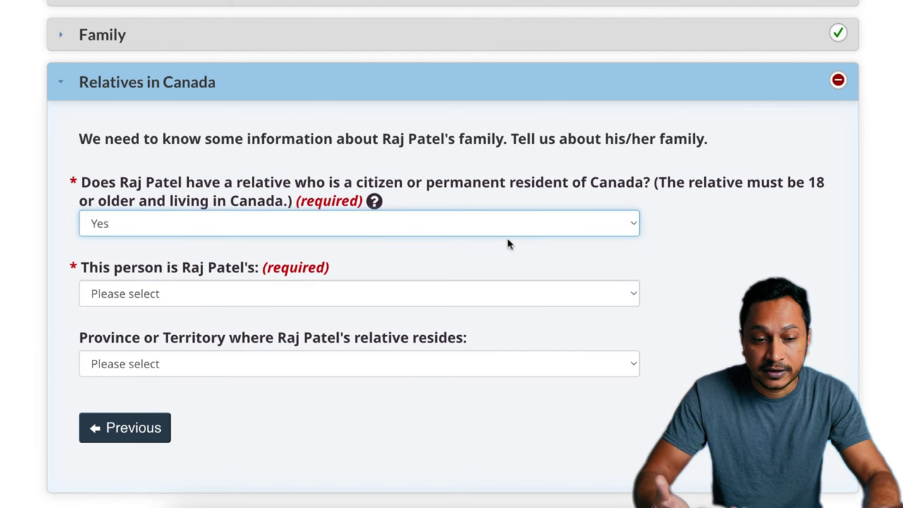
click(335, 300)
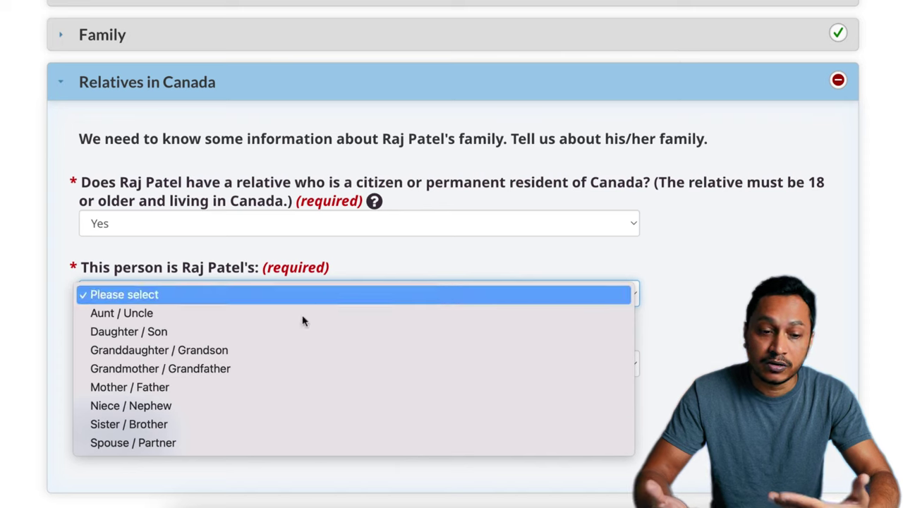
click(715, 202)
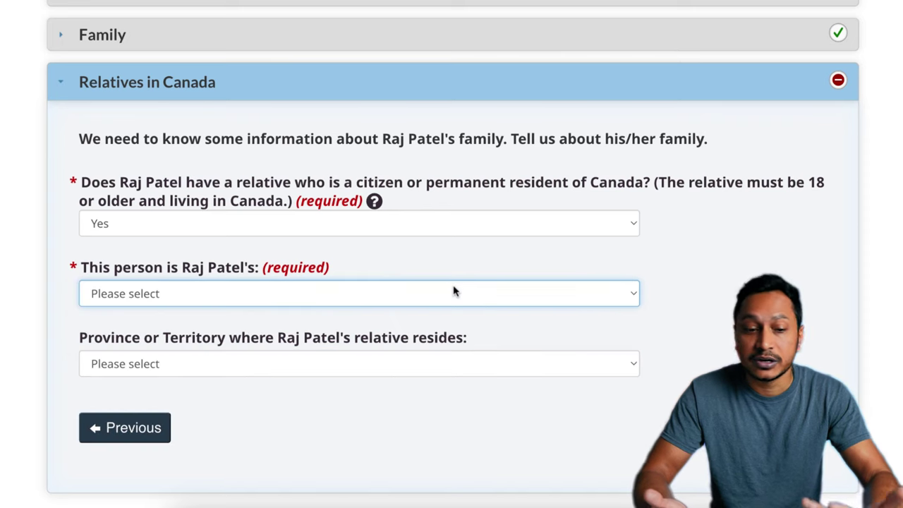
click(459, 290)
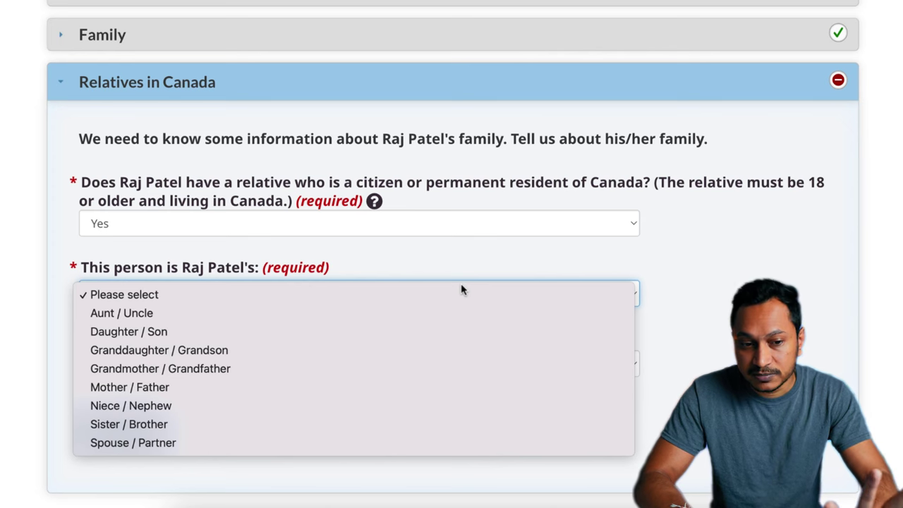
click(313, 217)
key(Escape)
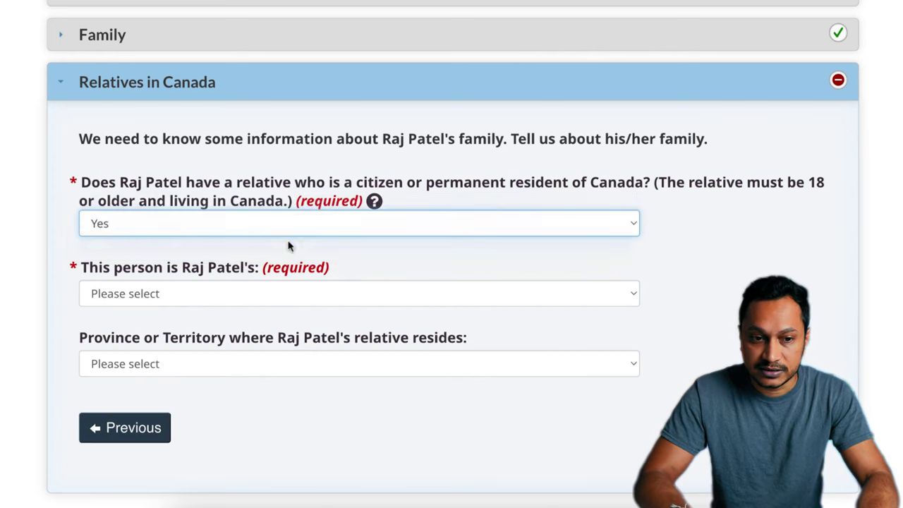
click(96, 395)
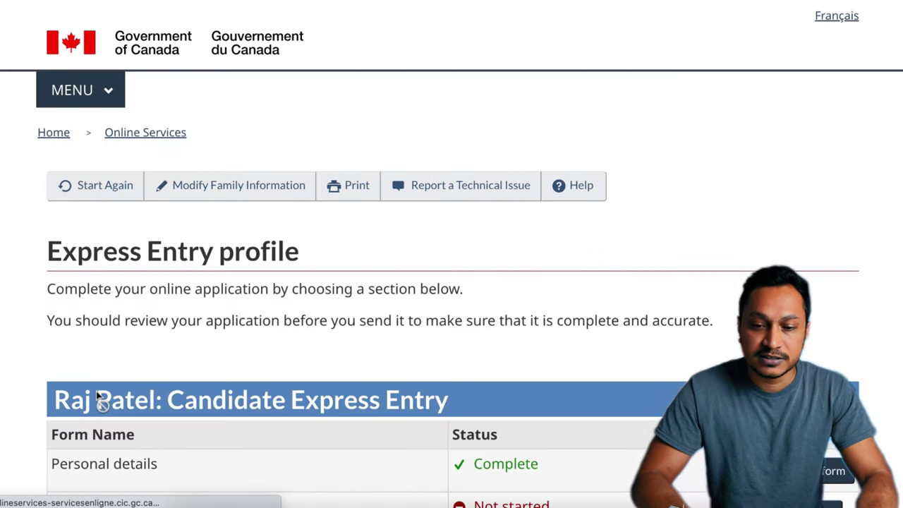
Step: Choose English as correspondence language, enter the applicant's e-mail, and save Contact details
scroll(359, 340, down, 3)
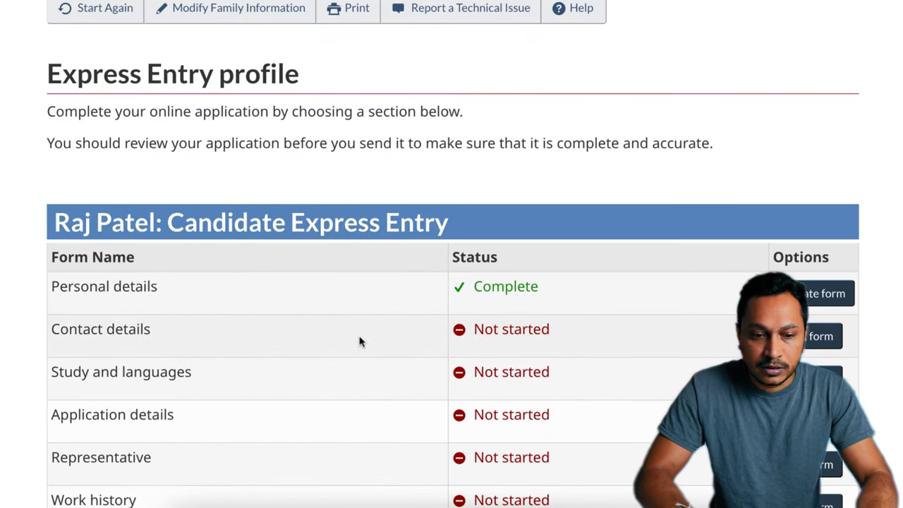
click(822, 335)
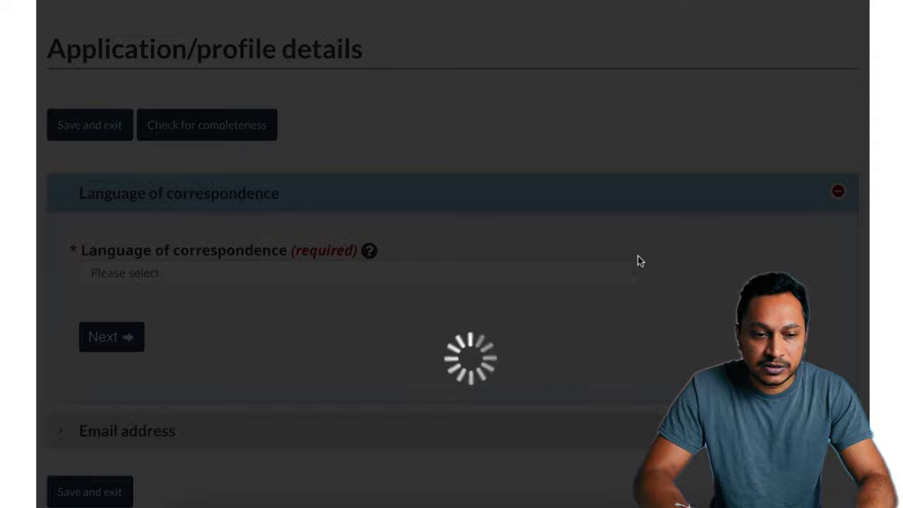
scroll(637, 259, down, 3)
scroll(638, 259, up, 2)
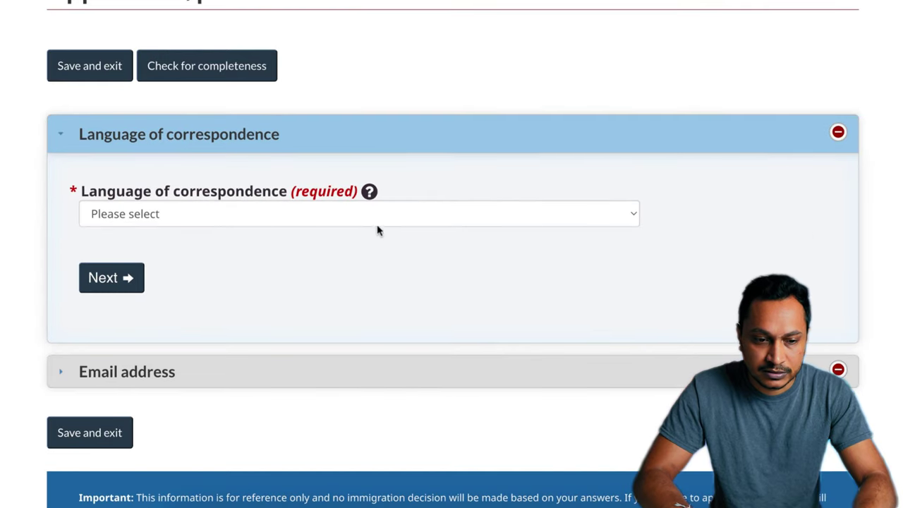
click(395, 218)
click(339, 233)
click(106, 357)
scroll(551, 300, down, 3)
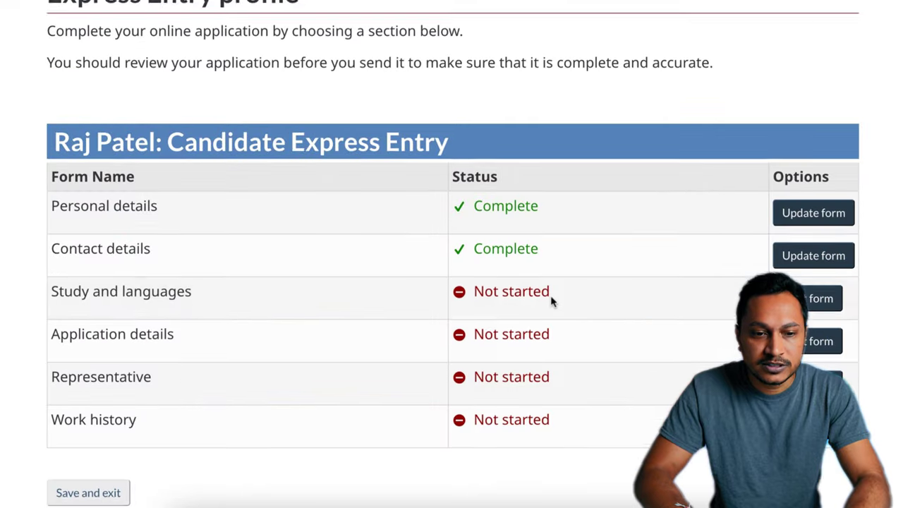
click(810, 300)
Step: Answer Yes to completed higher education, with Computing/Information Technology as field of study
scroll(536, 276, down, 3)
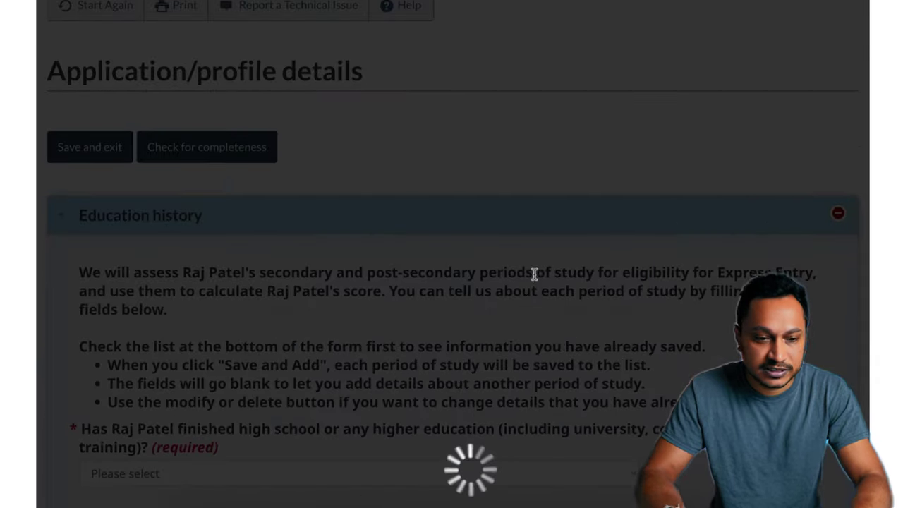
scroll(534, 277, down, 2)
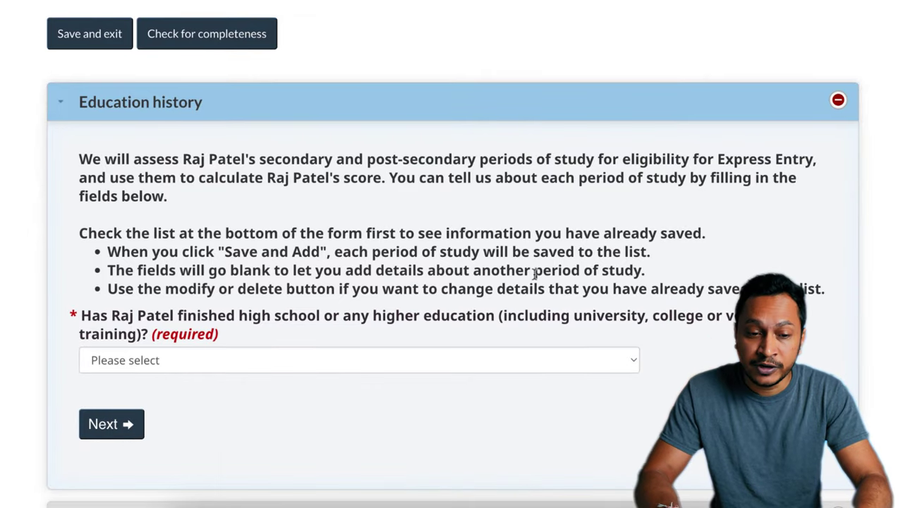
scroll(536, 274, down, 2)
scroll(535, 274, up, 1)
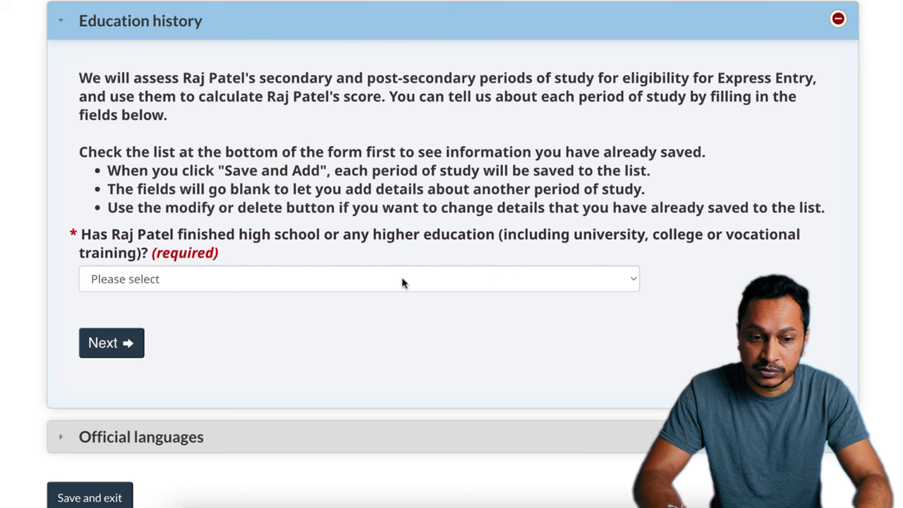
click(401, 281)
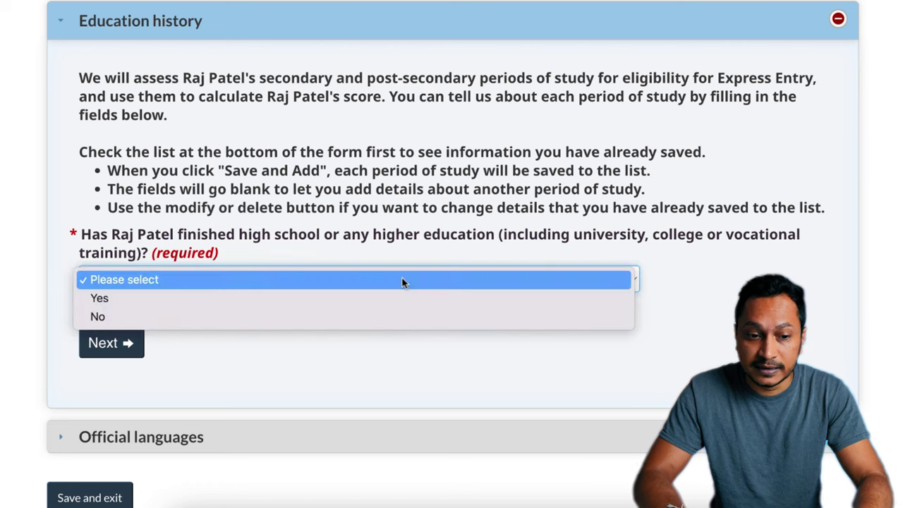
click(366, 298)
scroll(423, 282, down, 1)
click(483, 271)
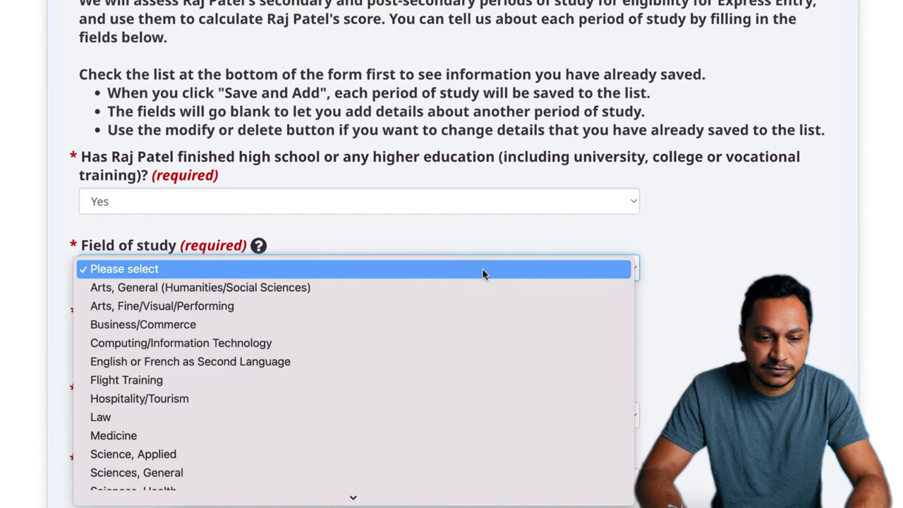
scroll(483, 274, down, 4)
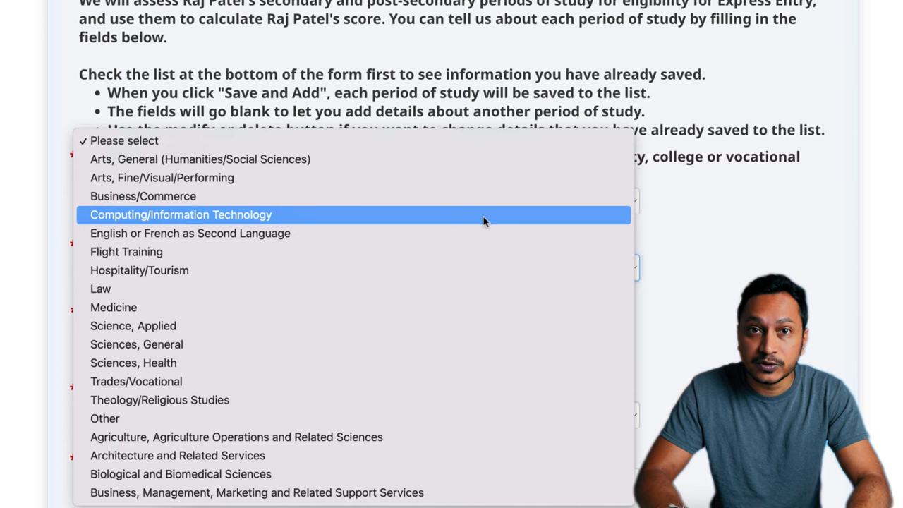
click(484, 221)
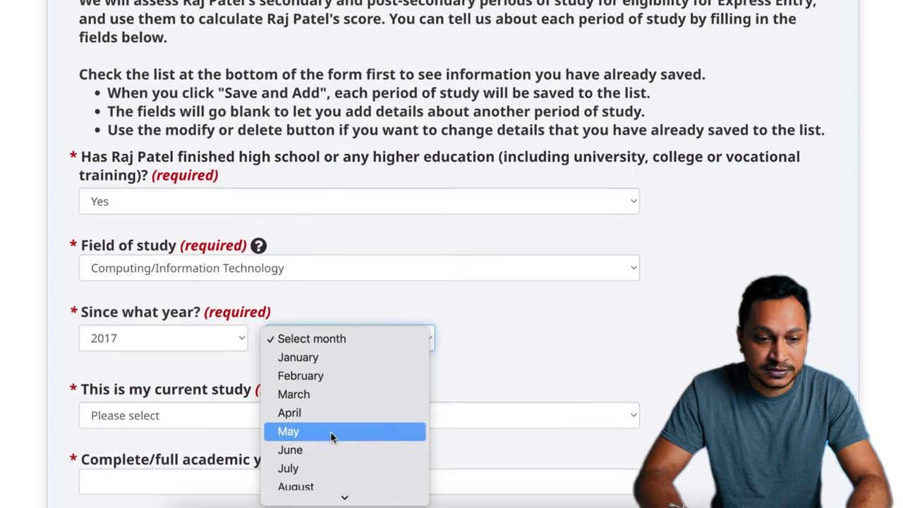
Step: Set the study period from May 2017 to February 2020, not currently studying
click(332, 433)
scroll(332, 433, down, 3)
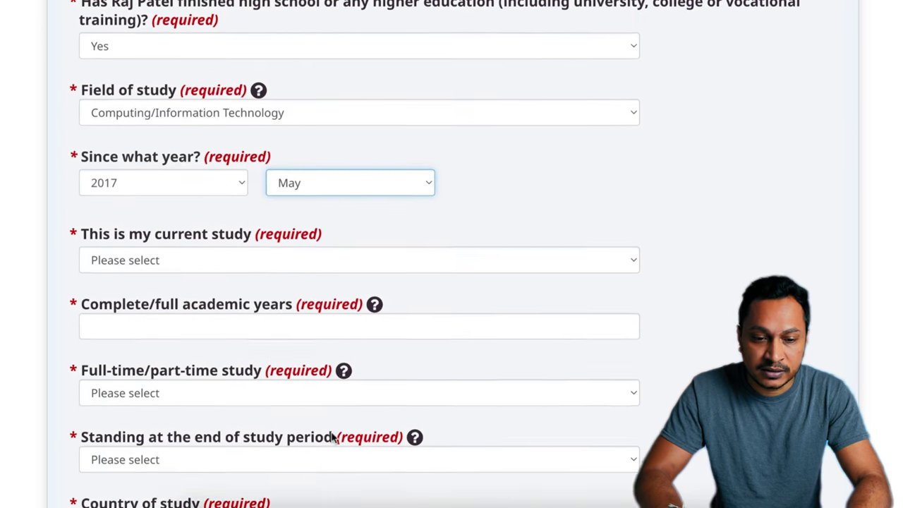
click(280, 238)
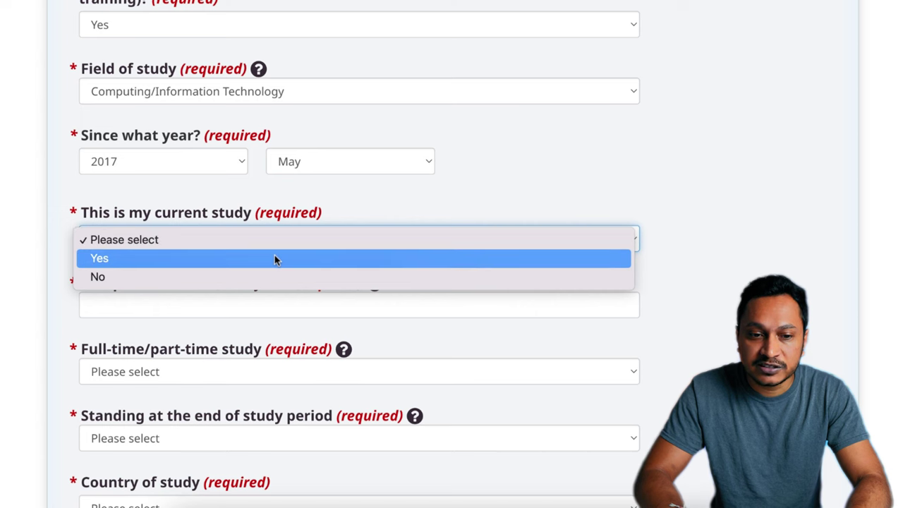
click(274, 276)
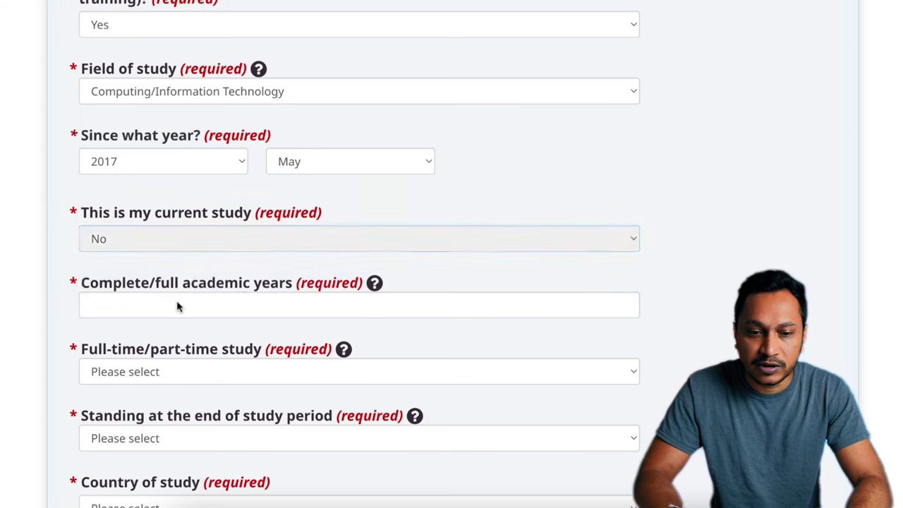
scroll(242, 313, down, 3)
click(191, 162)
click(184, 230)
click(350, 157)
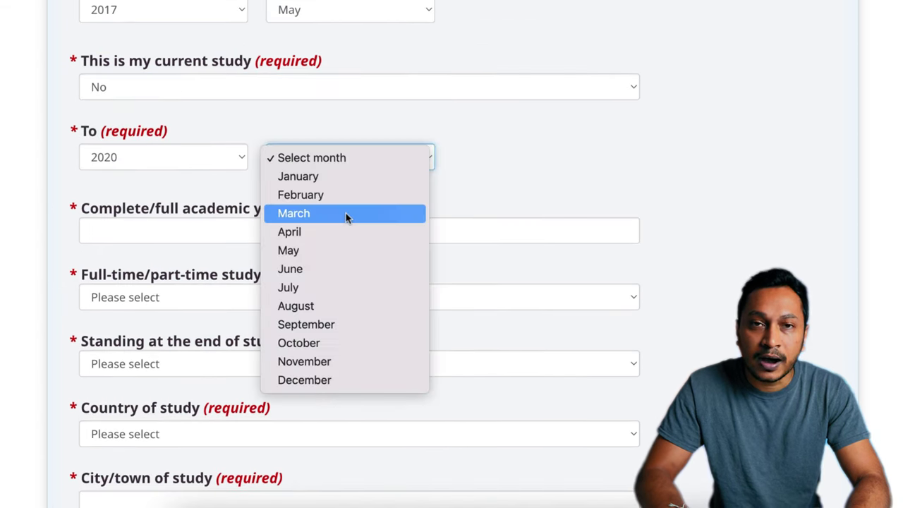
key(Escape)
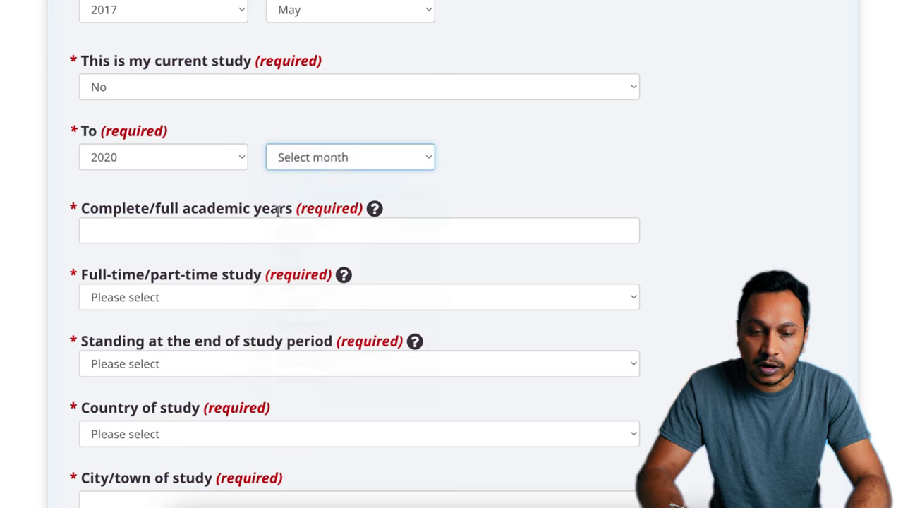
Step: Enter 3 academic years of Full Time study
click(188, 230)
text(3)
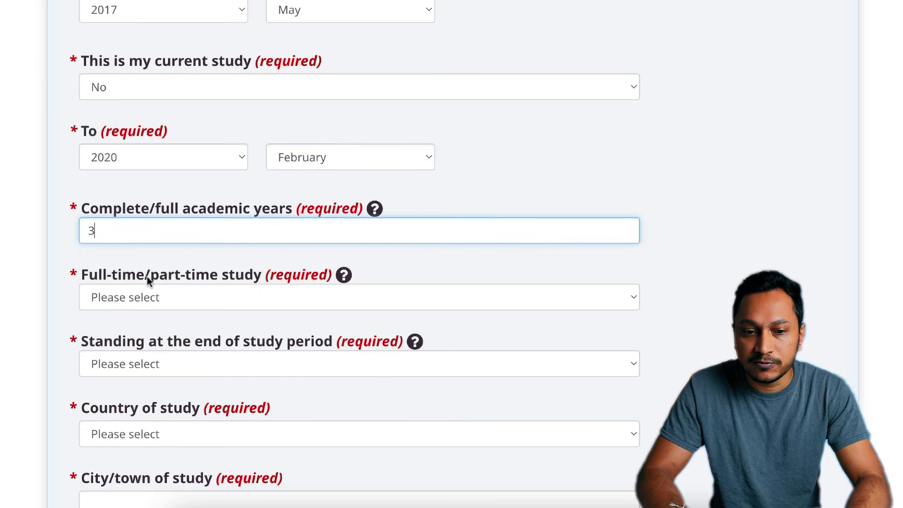
click(156, 298)
click(151, 317)
scroll(151, 316, down, 2)
click(342, 129)
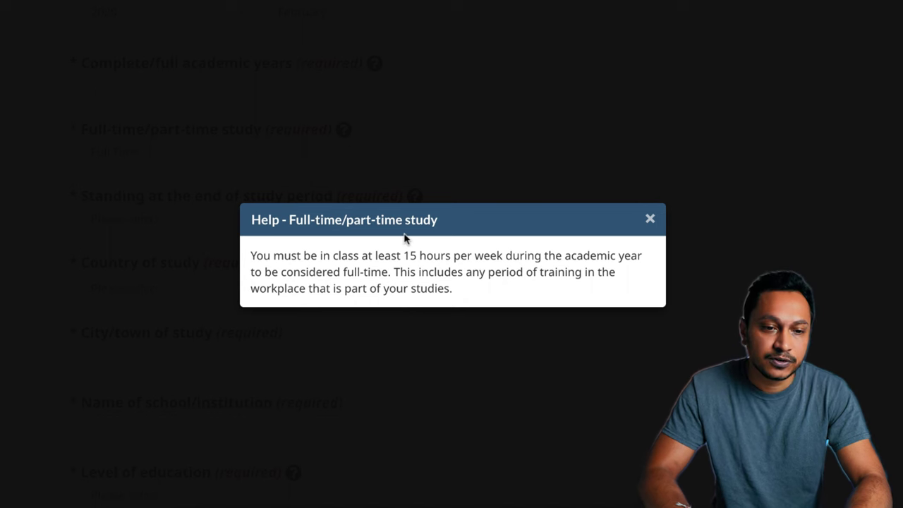
key(Escape)
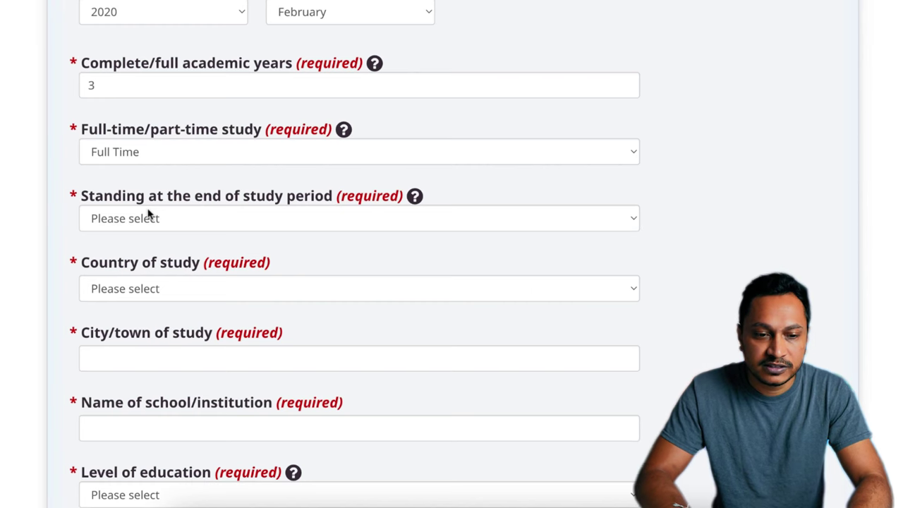
Step: Mark good standing and enter Mumbai and University of Bombay as city and school
click(156, 221)
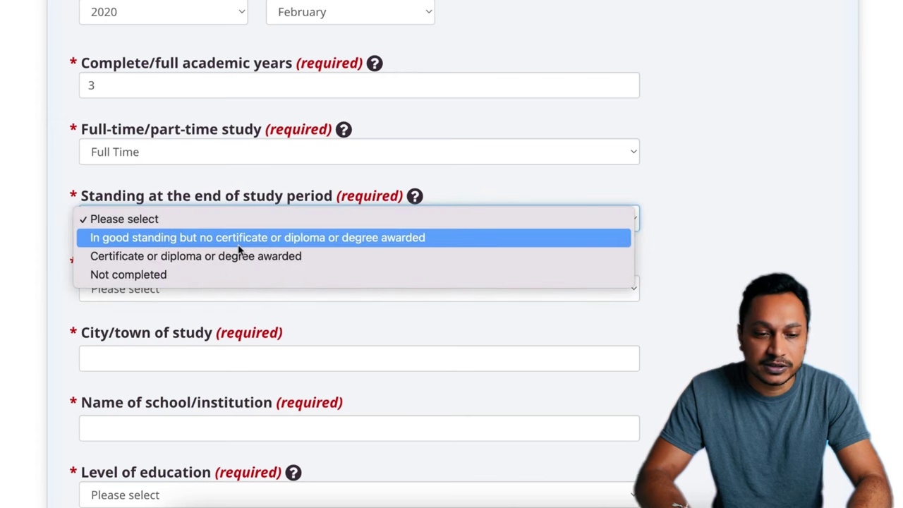
click(238, 249)
key(Tab)
key(Tab)
text(Mumbai)
key(Tab)
text(Ui)
key(BackSpace)
text(niversity of Bombay)
scroll(352, 282, down, 1)
Step: Set the level of education to Bachelor's degree
scroll(111, 280, down, 2)
click(112, 280)
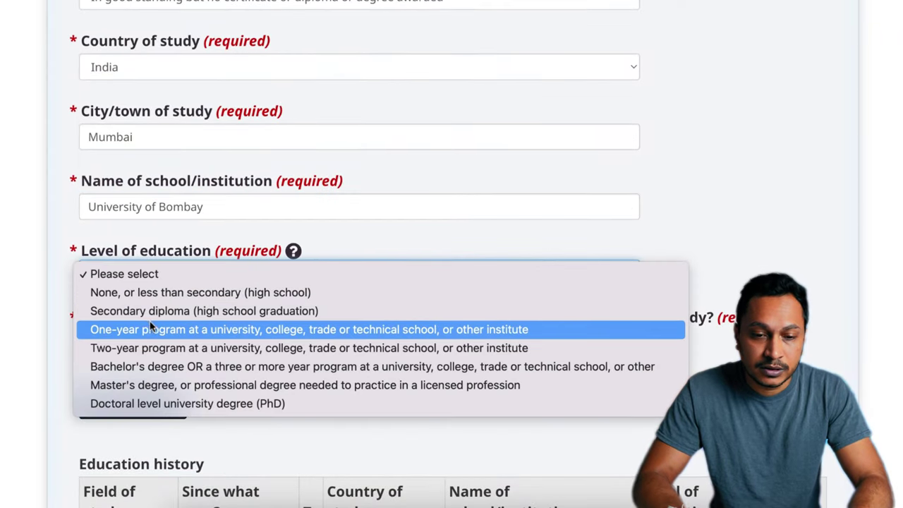
click(150, 326)
click(189, 277)
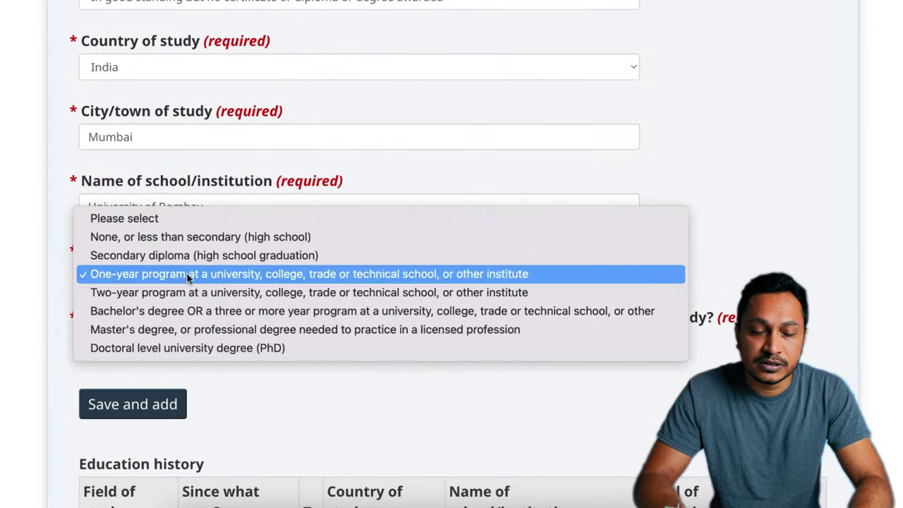
click(215, 311)
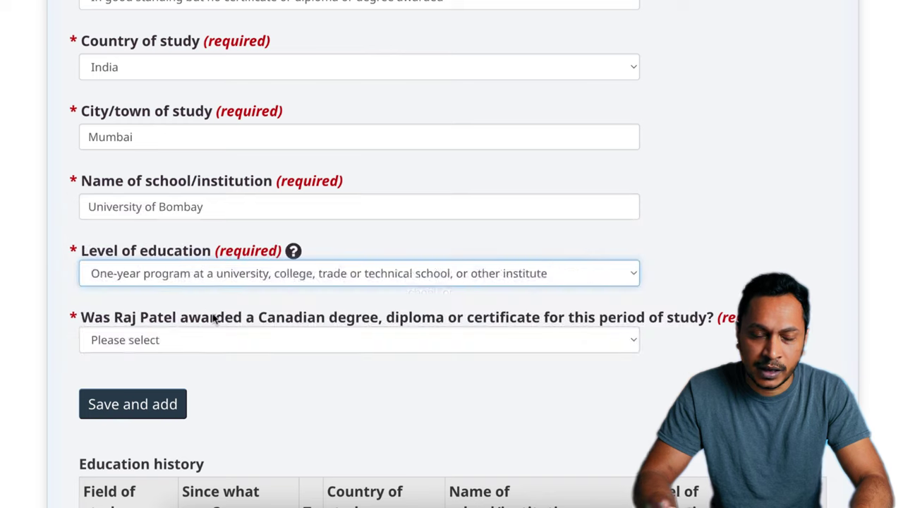
Step: Answer No to whether a Canadian degree, diploma or certificate was awarded
click(158, 339)
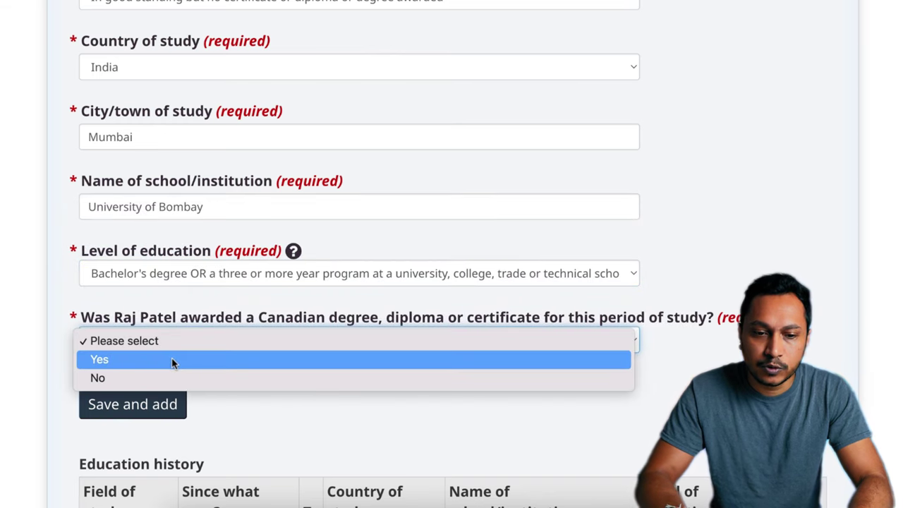
click(625, 253)
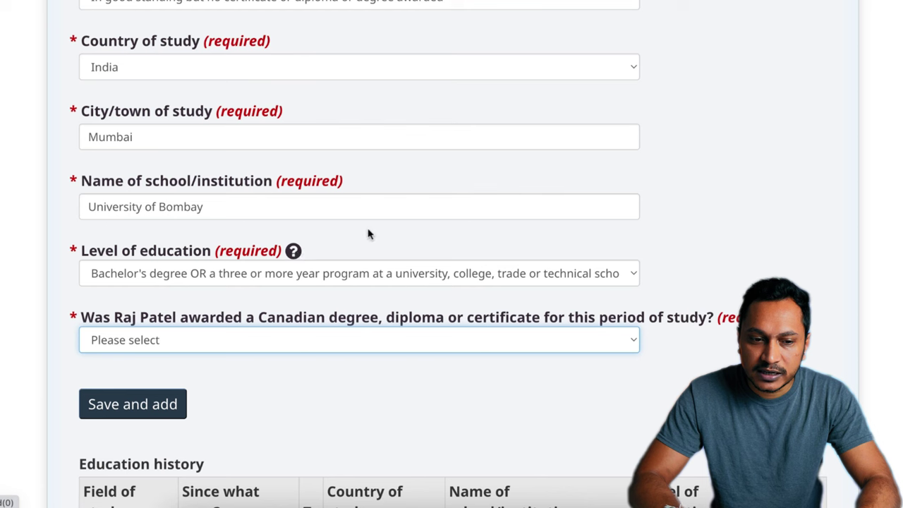
scroll(379, 232, down, 2)
click(224, 255)
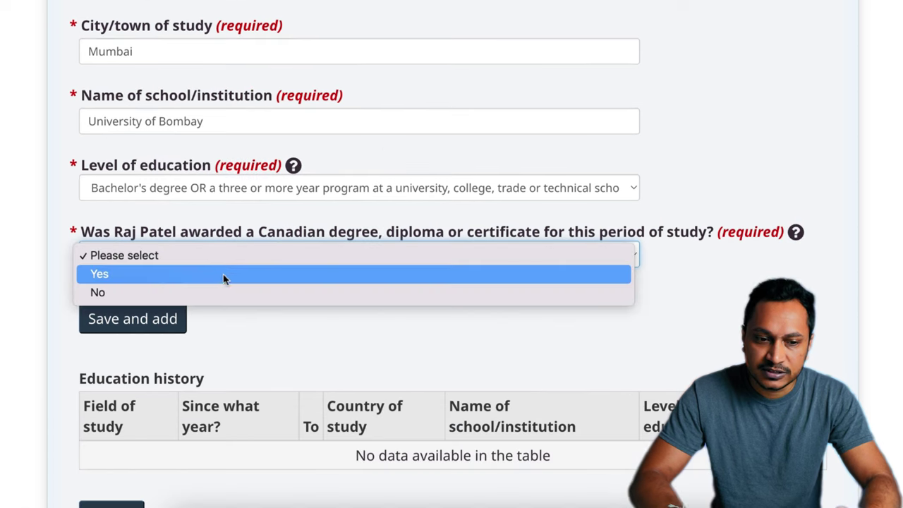
click(228, 273)
scroll(343, 311, down, 2)
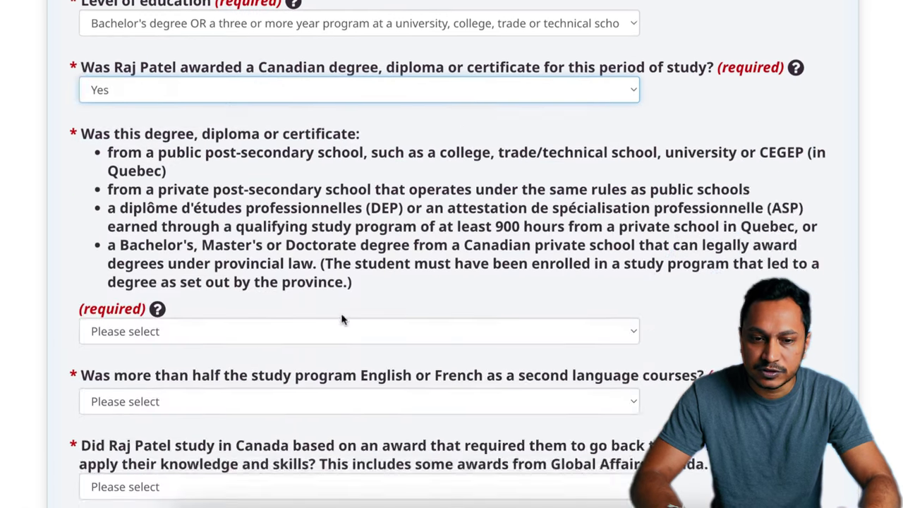
scroll(282, 226, up, 1)
click(238, 194)
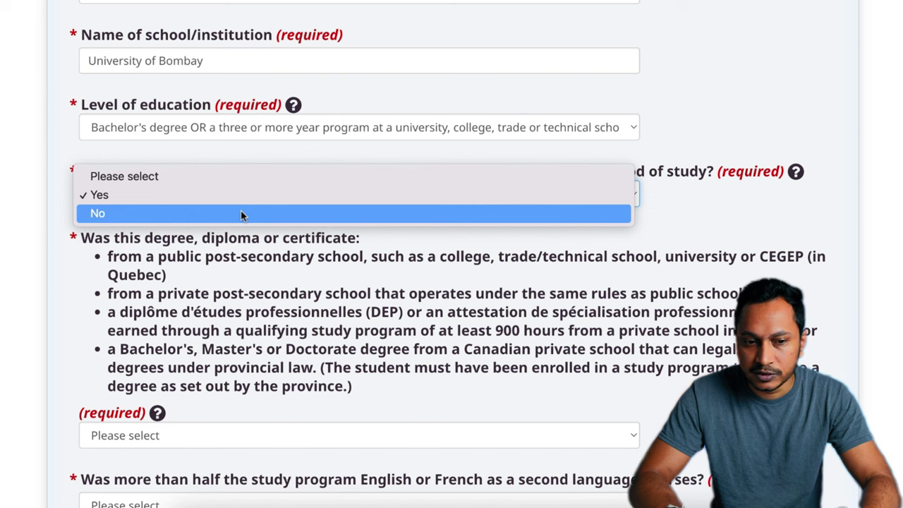
click(241, 214)
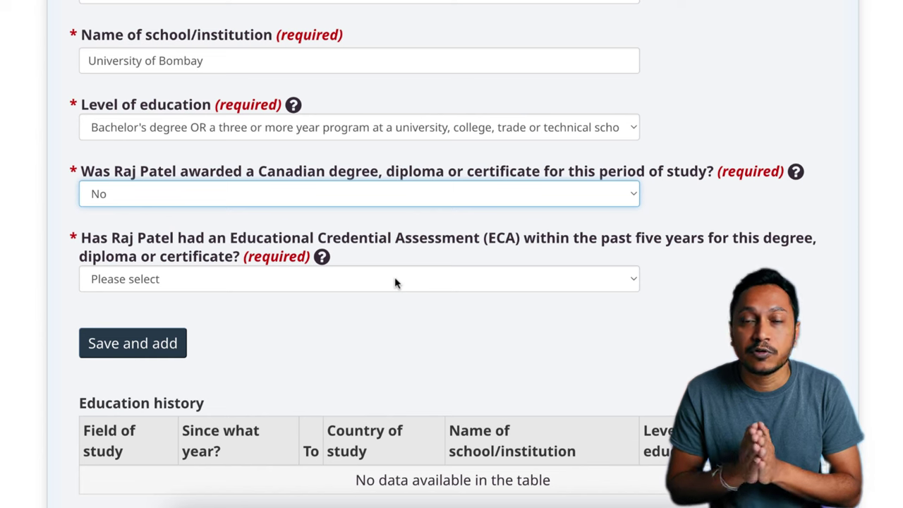
Step: Answer Yes to having an ECA issued by World Education Services
click(395, 281)
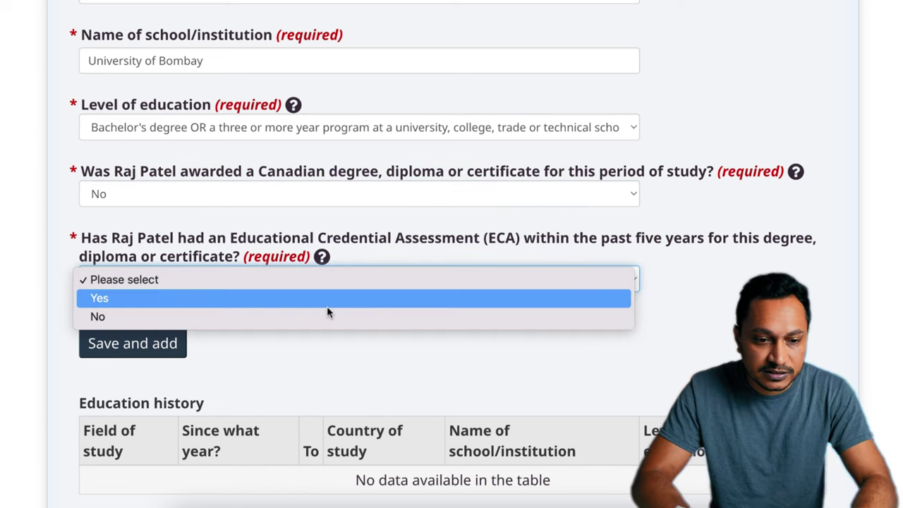
click(338, 299)
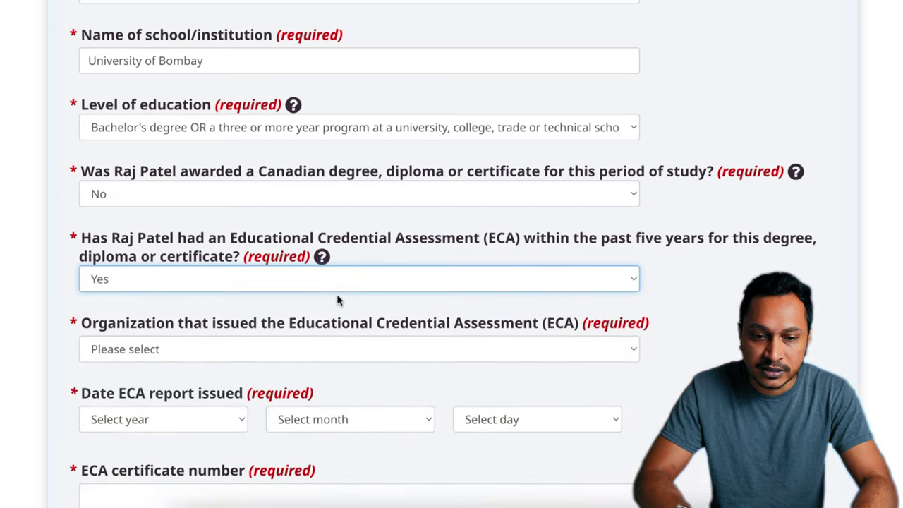
scroll(338, 299, down, 3)
click(205, 191)
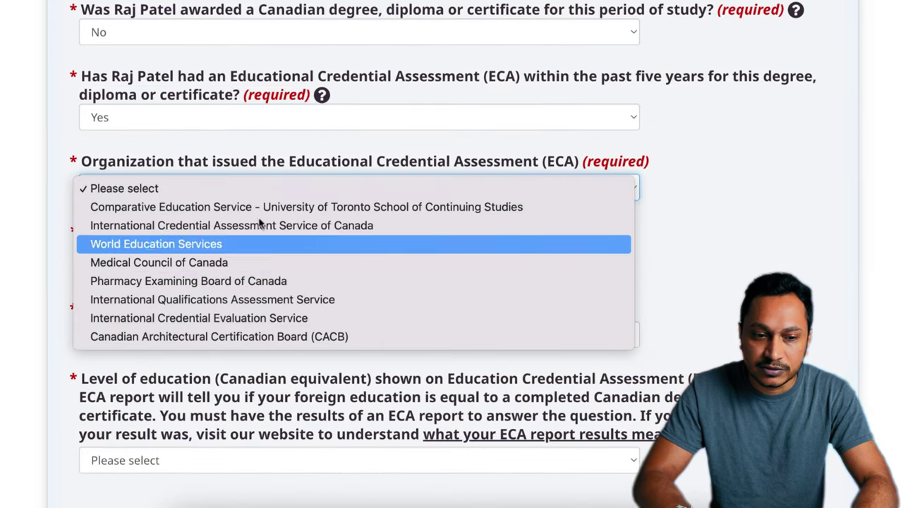
click(268, 247)
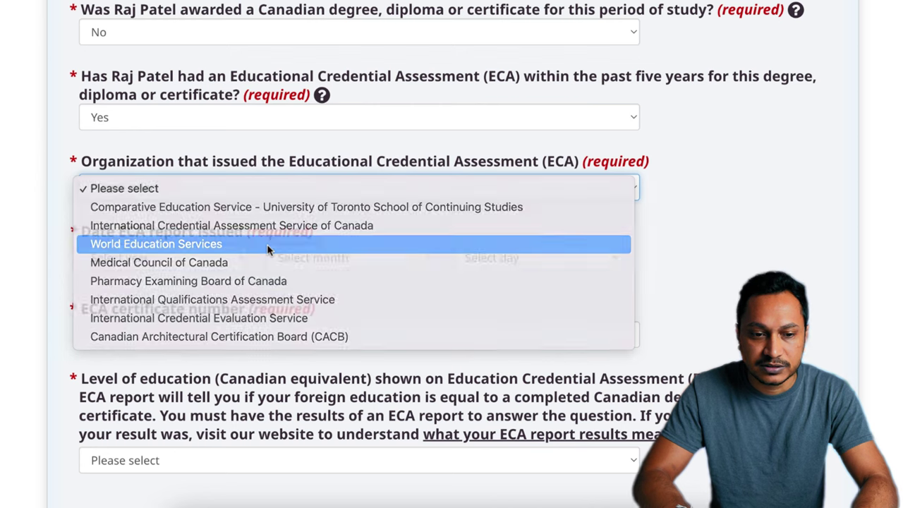
Step: Set the ECA issue date to 2022 February 02
click(185, 261)
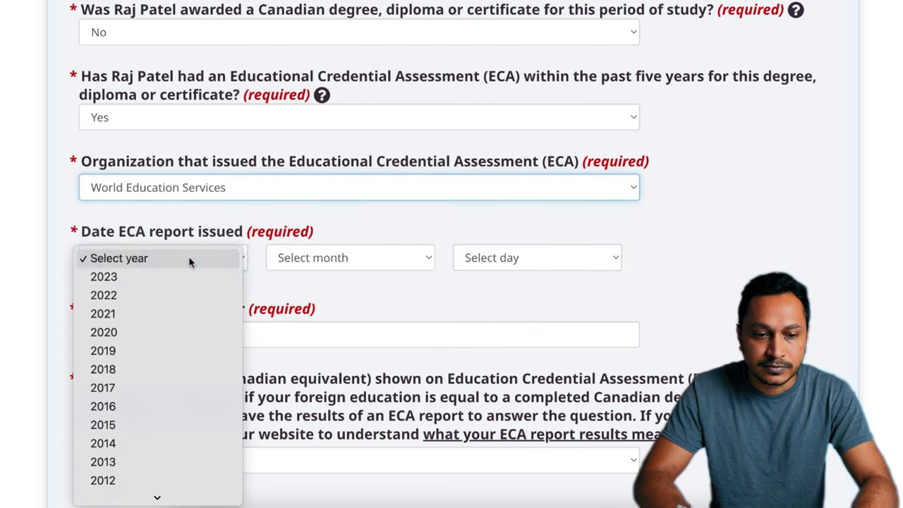
click(196, 296)
click(339, 261)
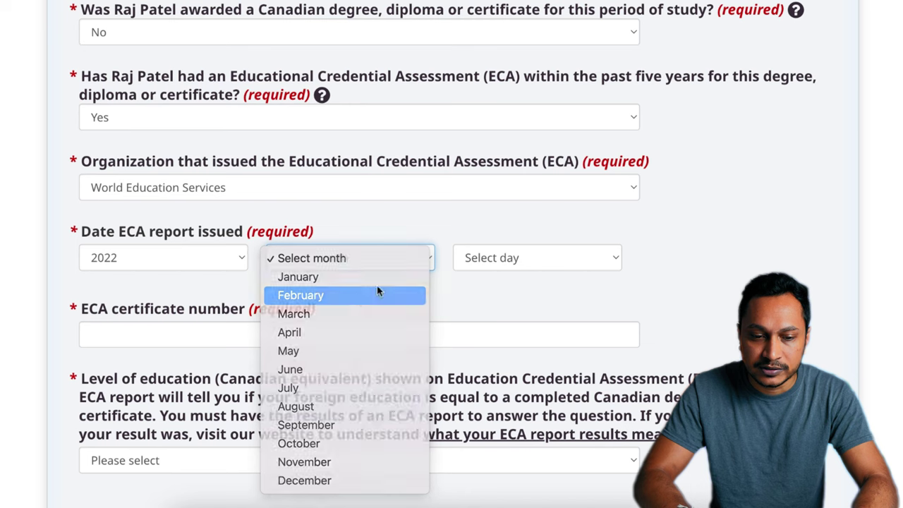
click(379, 294)
click(512, 265)
click(503, 304)
click(227, 339)
scroll(230, 339, down, 2)
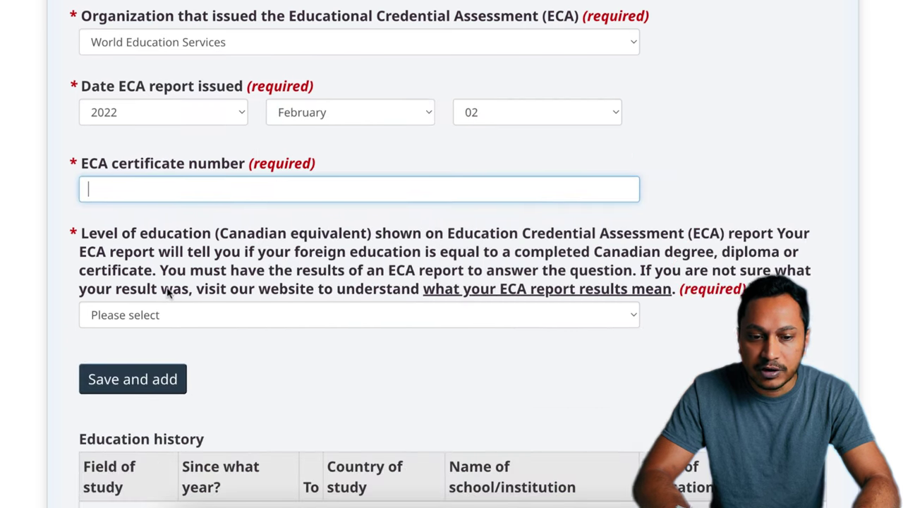
Step: Set the ECA's Canadian equivalent education level to Two-year program
click(182, 314)
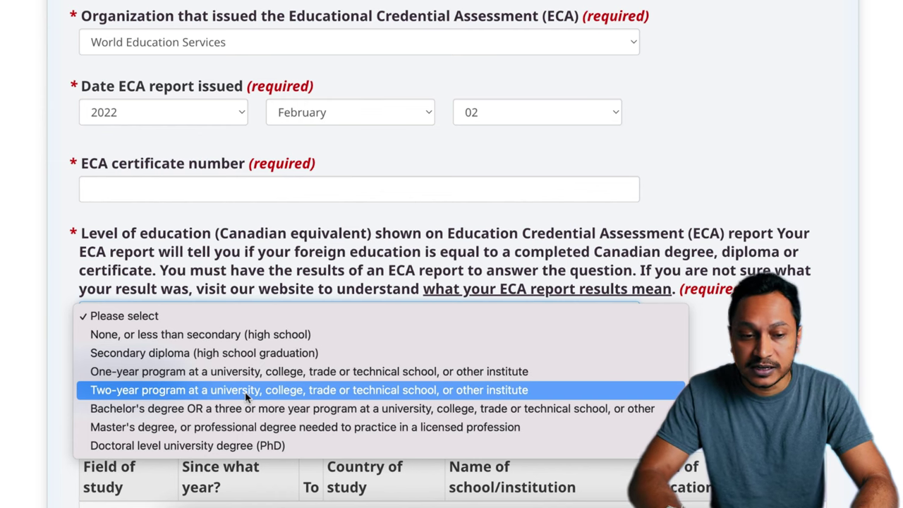
click(251, 412)
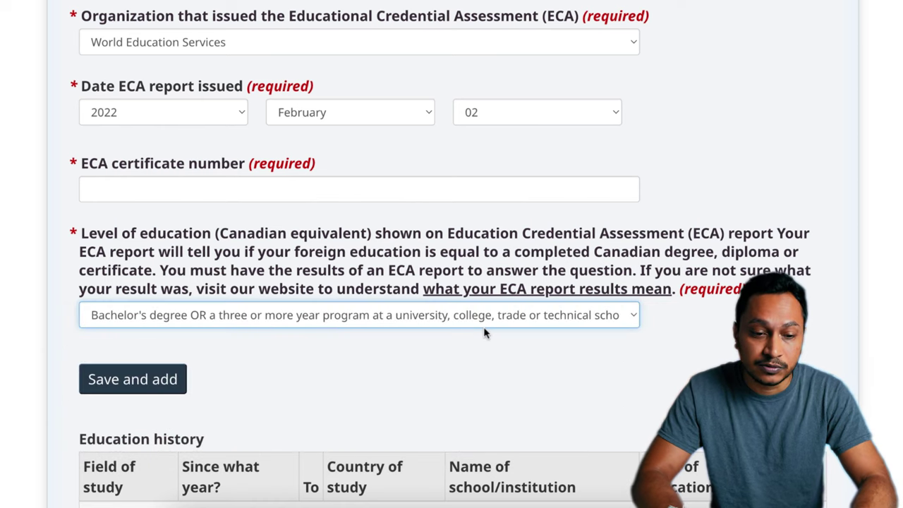
click(332, 319)
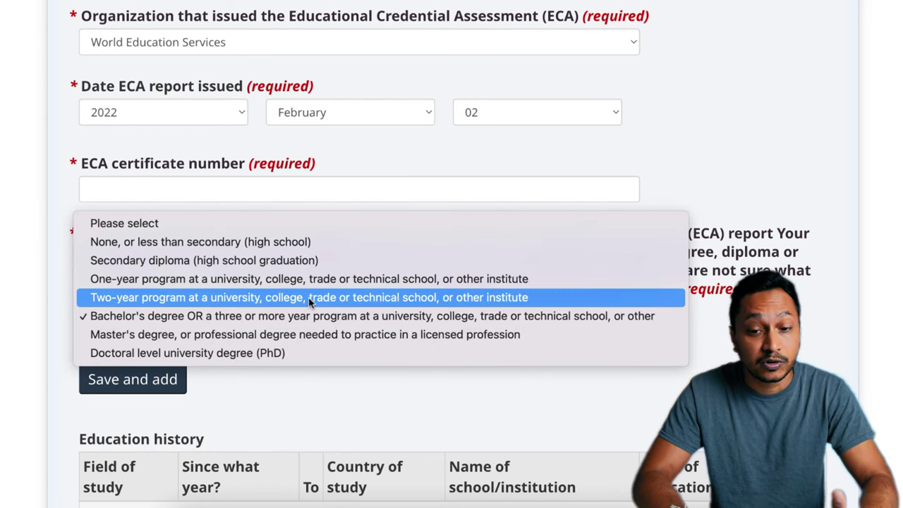
click(310, 300)
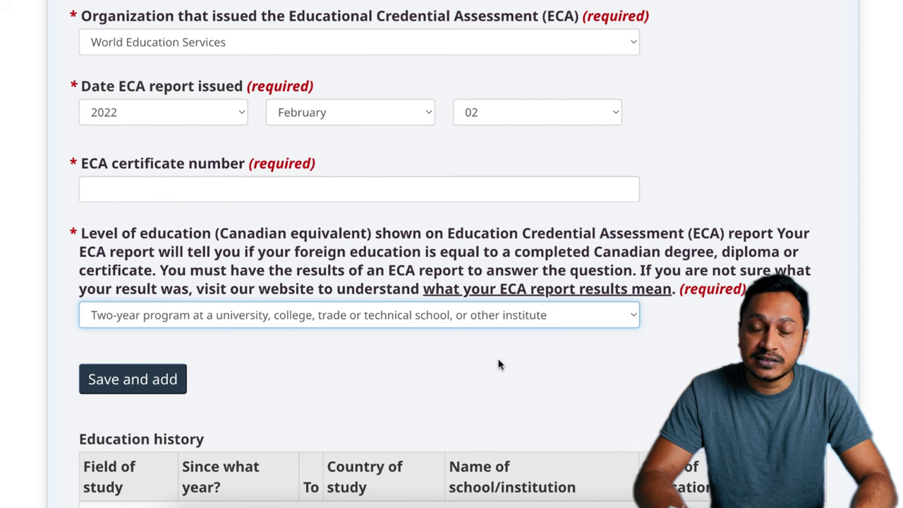
click(266, 252)
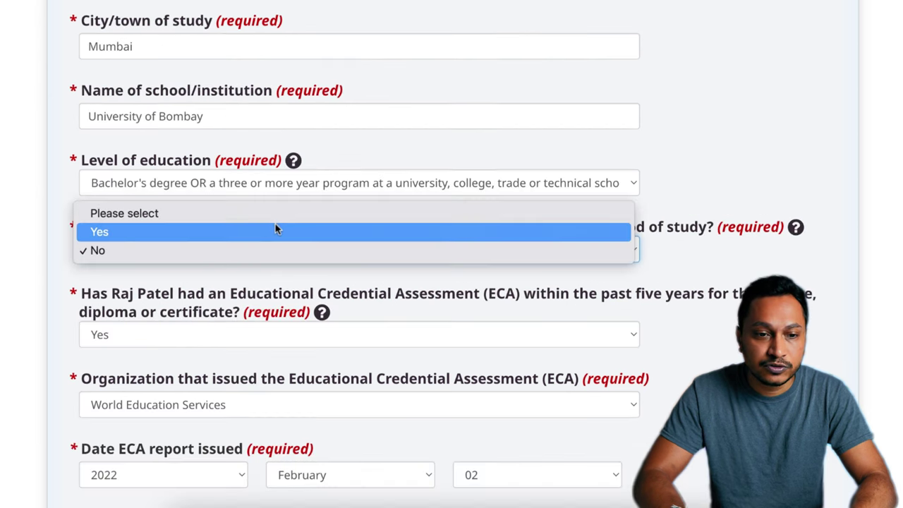
Step: Answer Yes to holding a Canadian degree and Yes to it coming from an eligible institution
click(275, 231)
scroll(505, 238, down, 3)
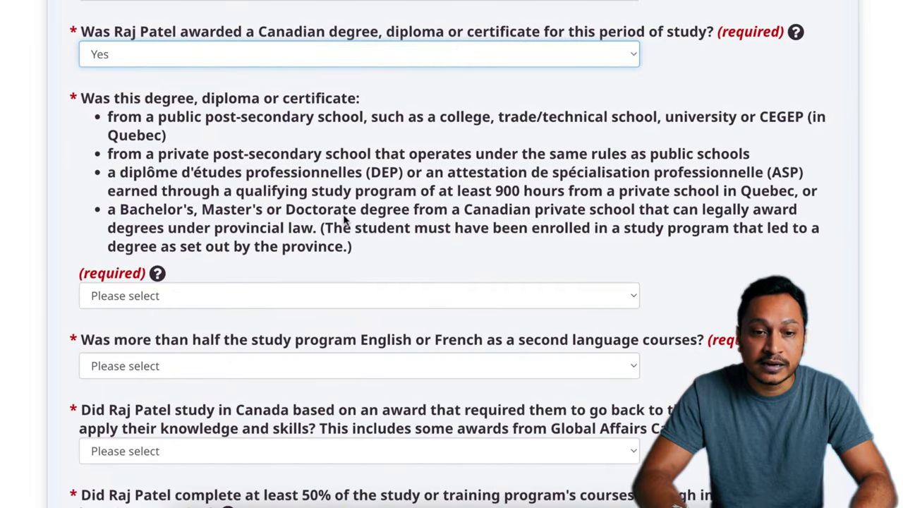
scroll(345, 221, down, 1)
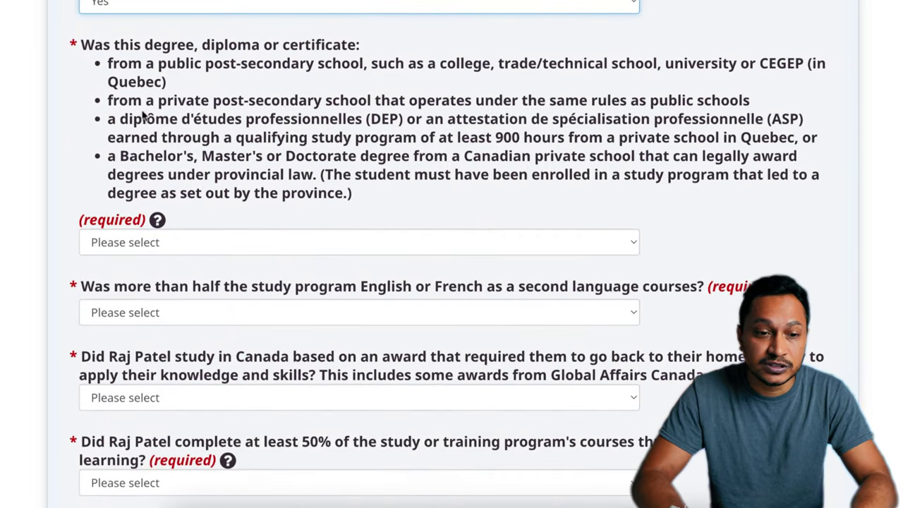
click(244, 242)
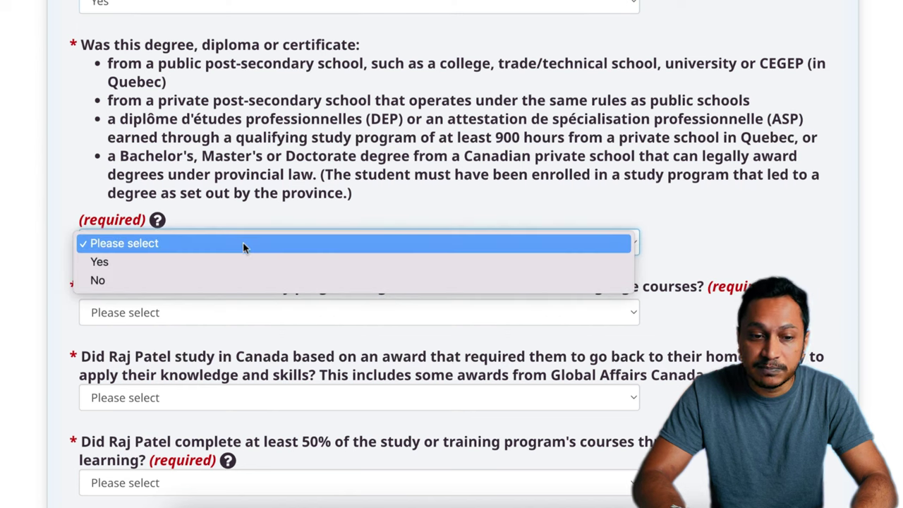
click(233, 262)
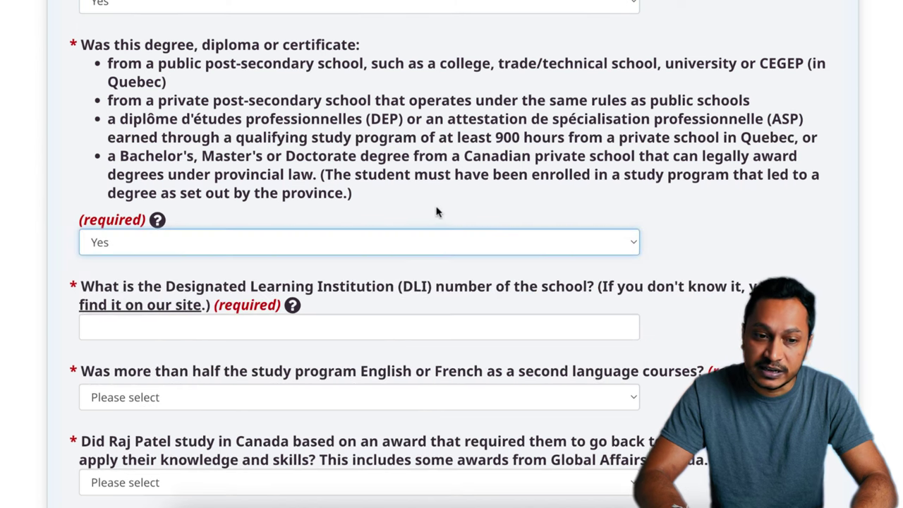
scroll(436, 212, down, 2)
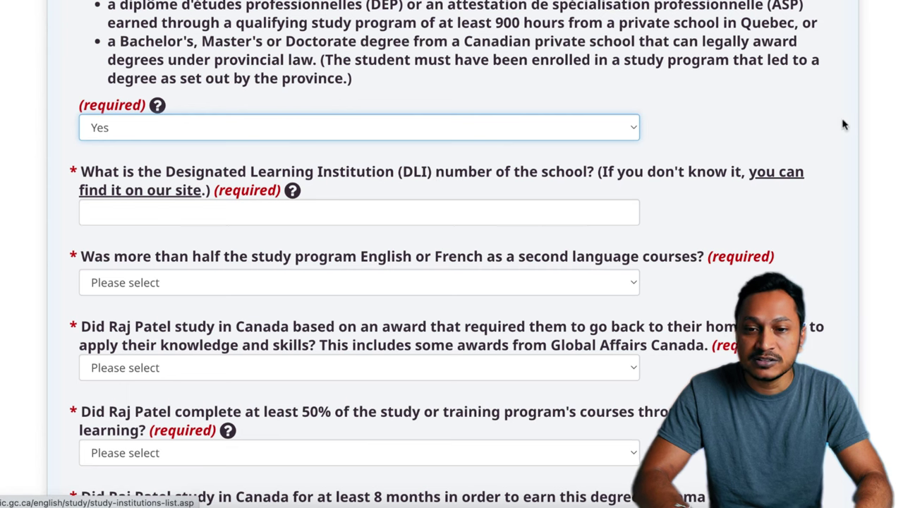
Step: Open the designated learning institutions list and filter it to British Columbia
click(156, 192)
scroll(564, 290, down, 15)
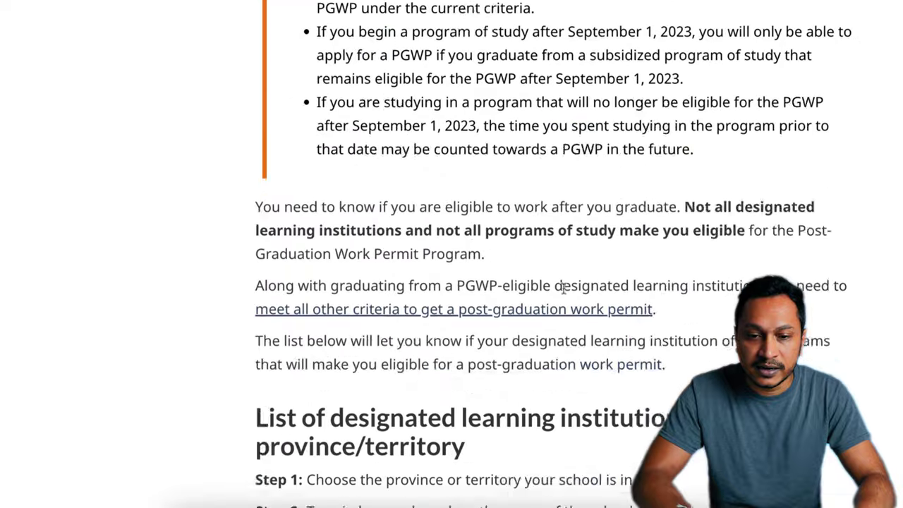
scroll(563, 288, down, 4)
scroll(564, 288, up, 5)
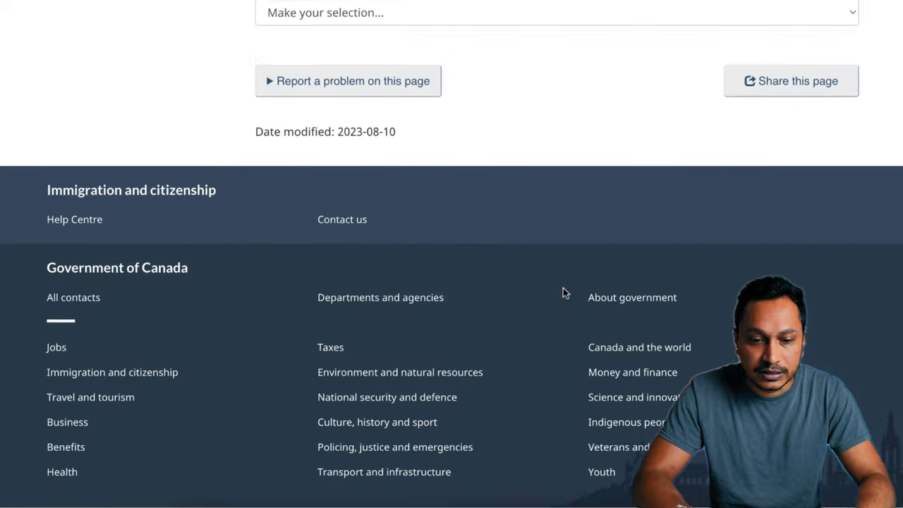
click(444, 405)
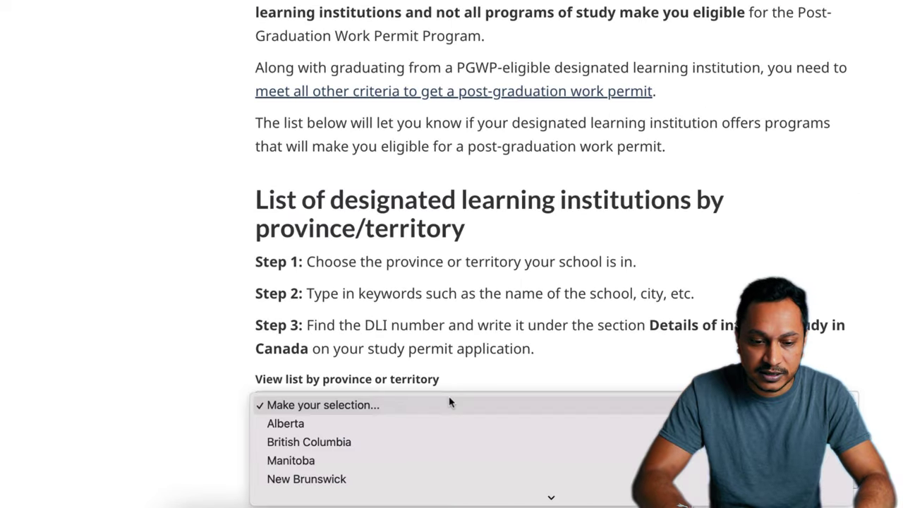
scroll(450, 399, down, 3)
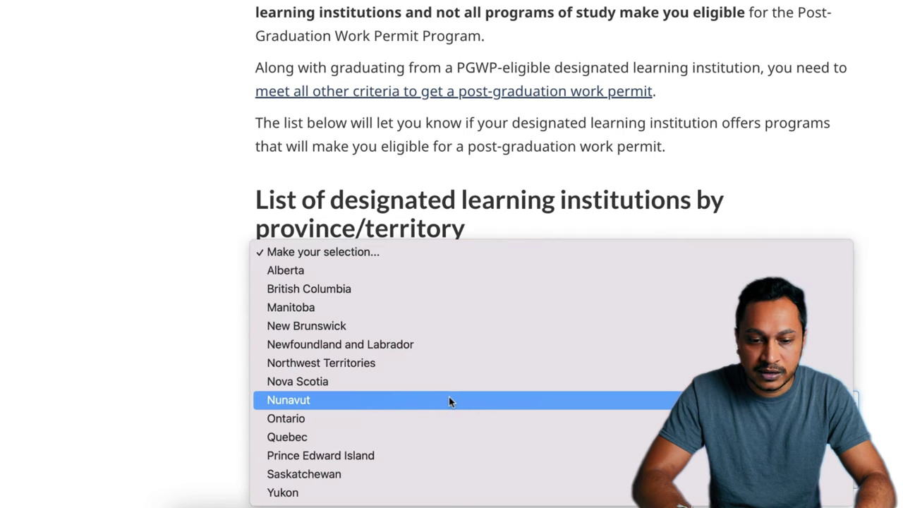
click(435, 290)
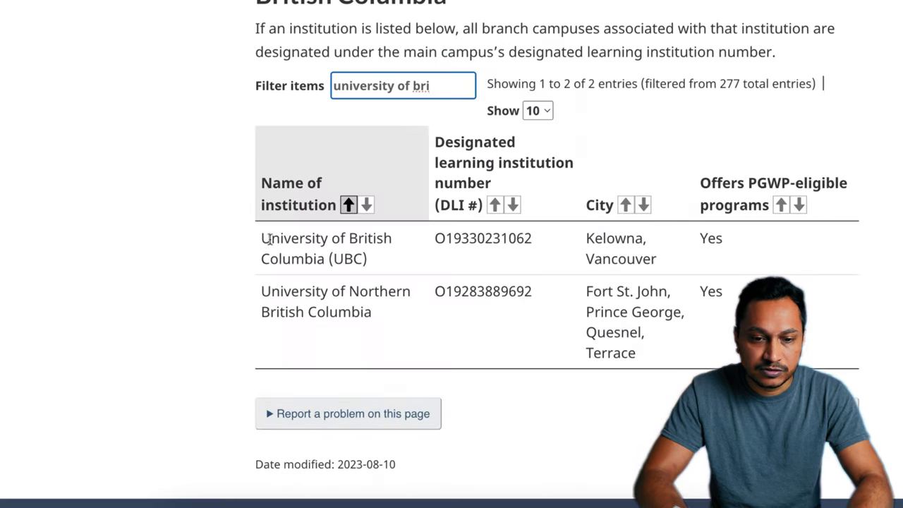
text(i)
double_click(492, 238)
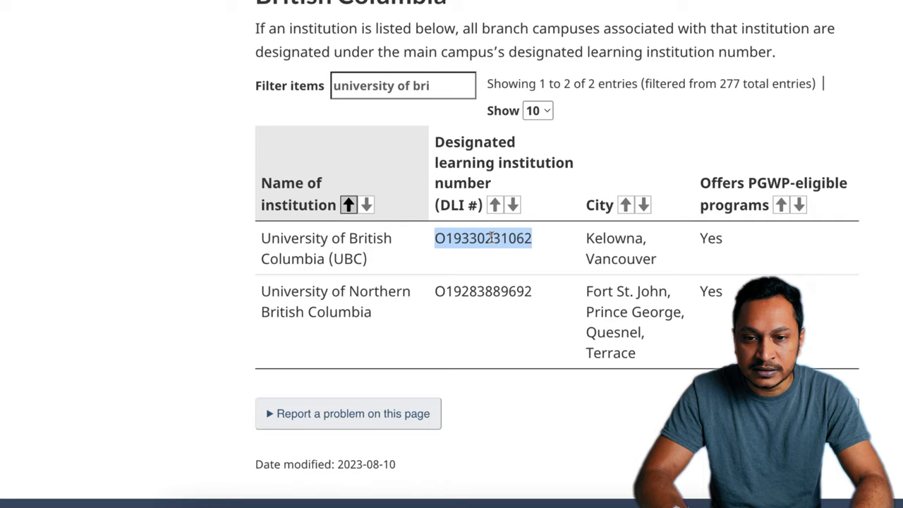
key(ctrl+c)
key(ctrl+Tab)
click(135, 206)
key(ctrl+v)
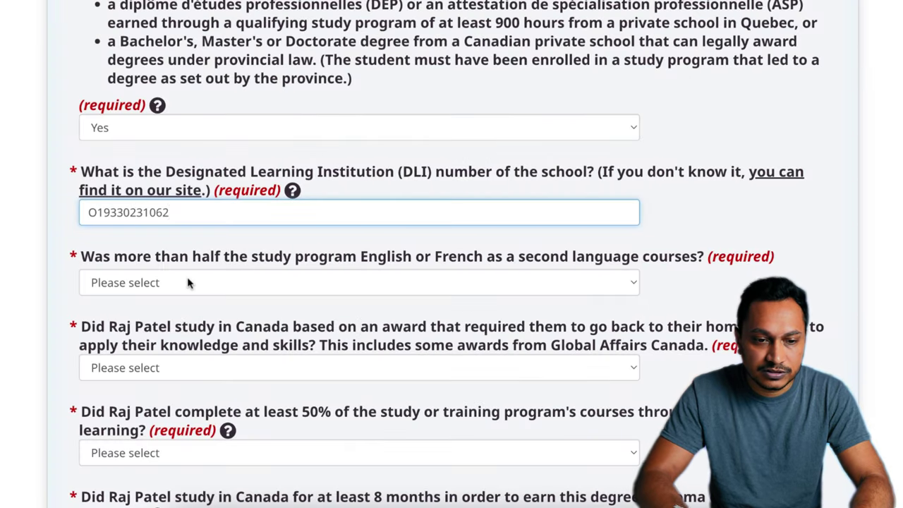
Step: Answer Yes to mostly second-language courses and No to the return-home study award
click(187, 282)
click(363, 313)
scroll(363, 313, down, 3)
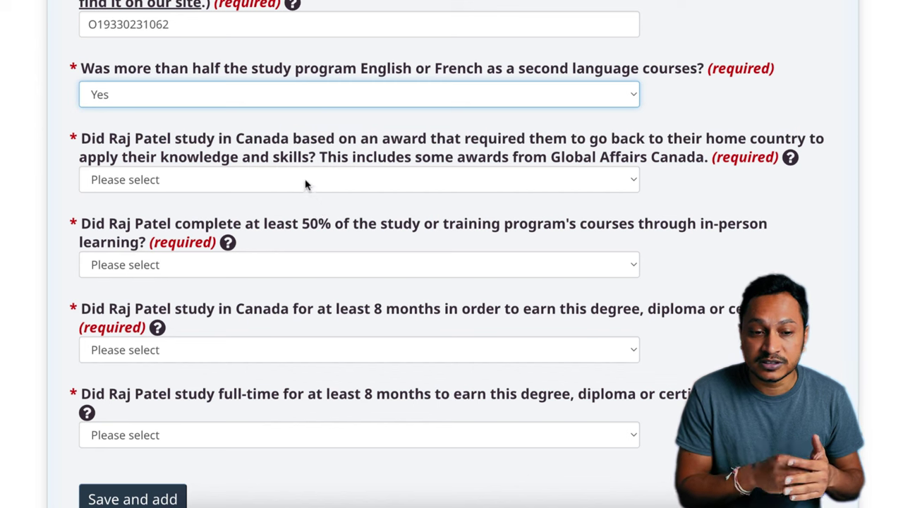
click(306, 181)
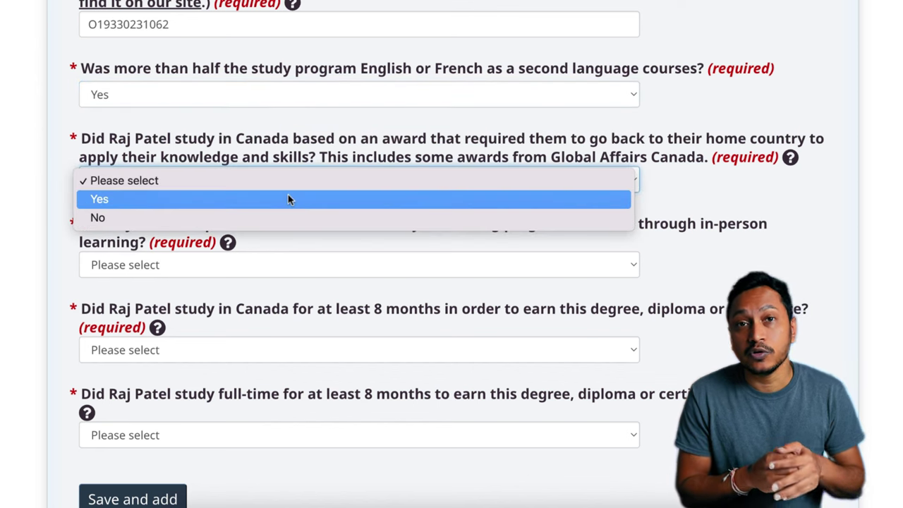
click(288, 199)
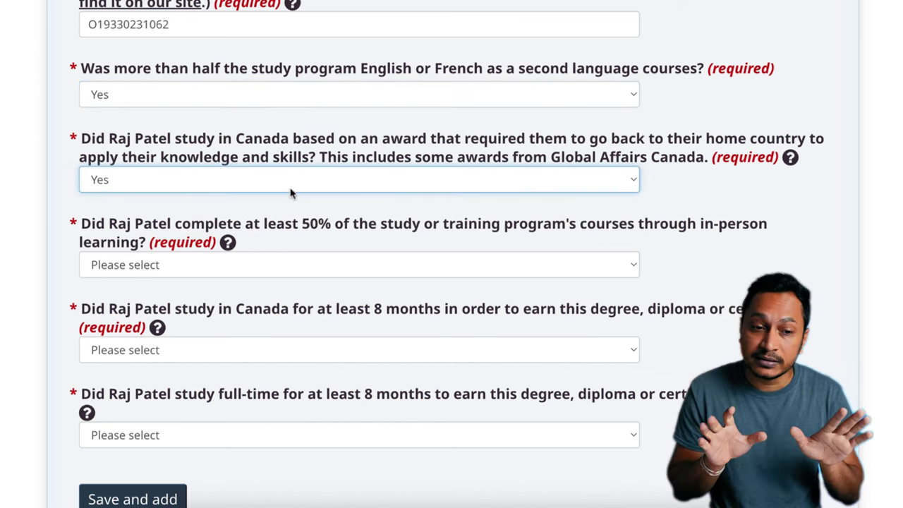
click(295, 188)
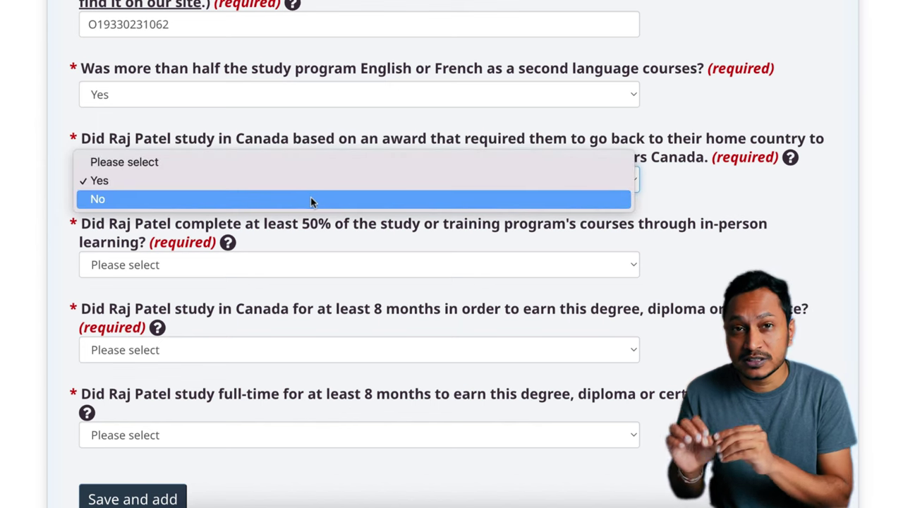
click(313, 200)
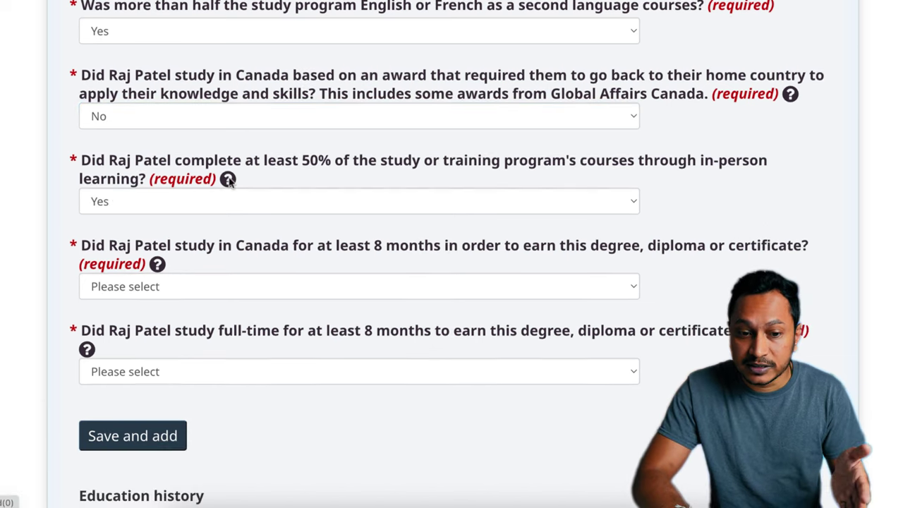
Step: Read the in-person learning explanation and answer Yes to studying 8 months in Canada
click(228, 179)
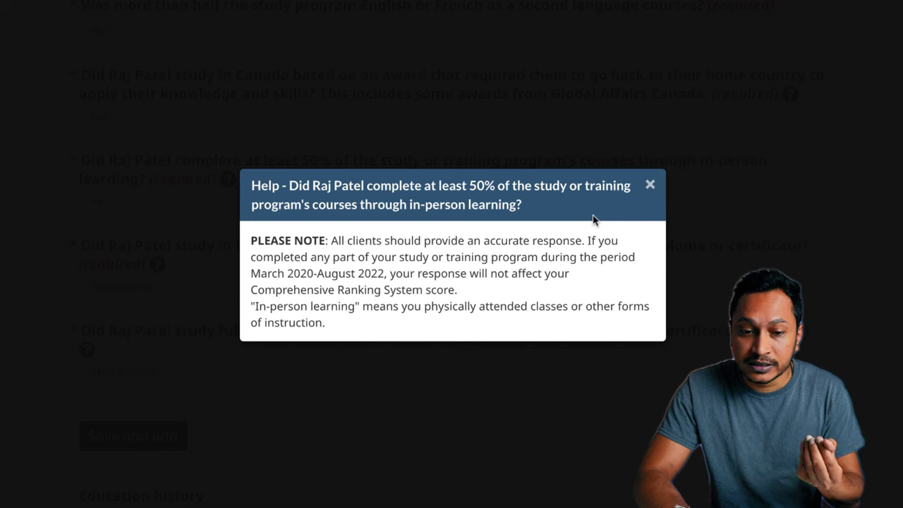
key(Escape)
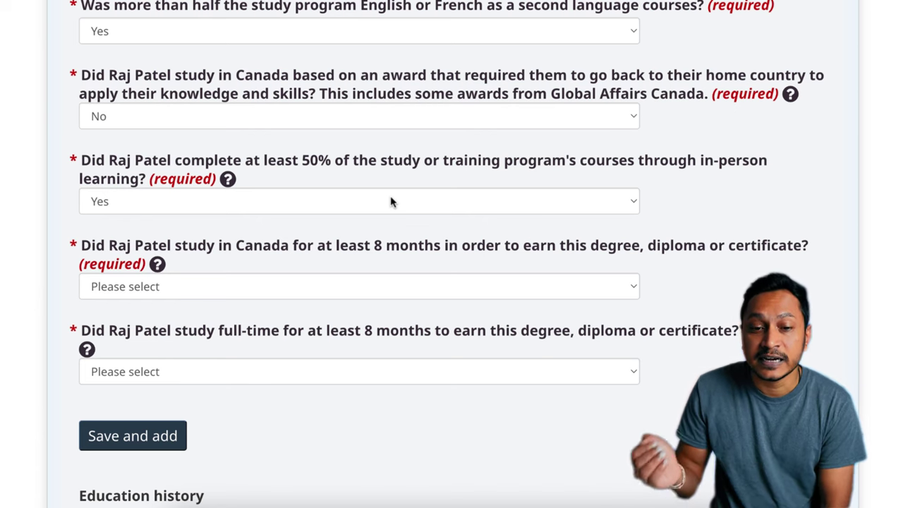
click(252, 286)
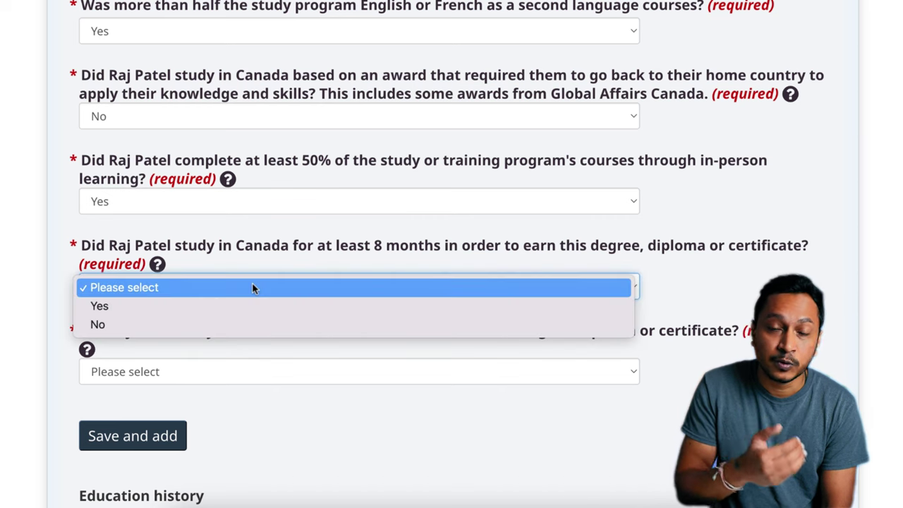
click(260, 307)
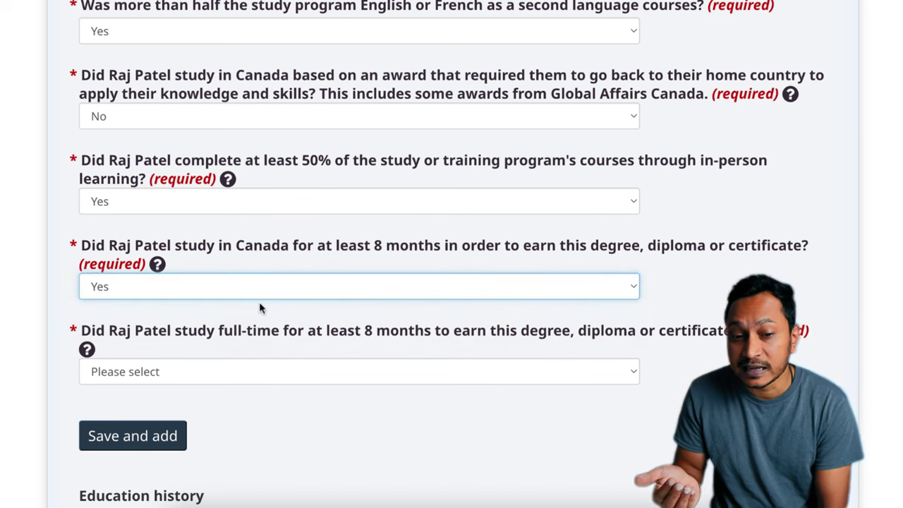
scroll(260, 307, down, 1)
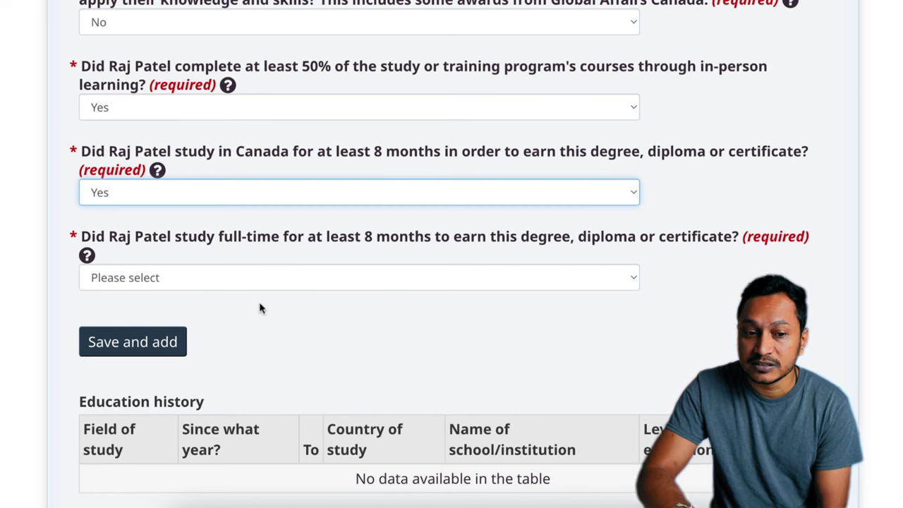
scroll(212, 247, up, 1)
Step: Keep the 8-months answer at Yes, answer Yes to full-time study, and save the entry
click(157, 196)
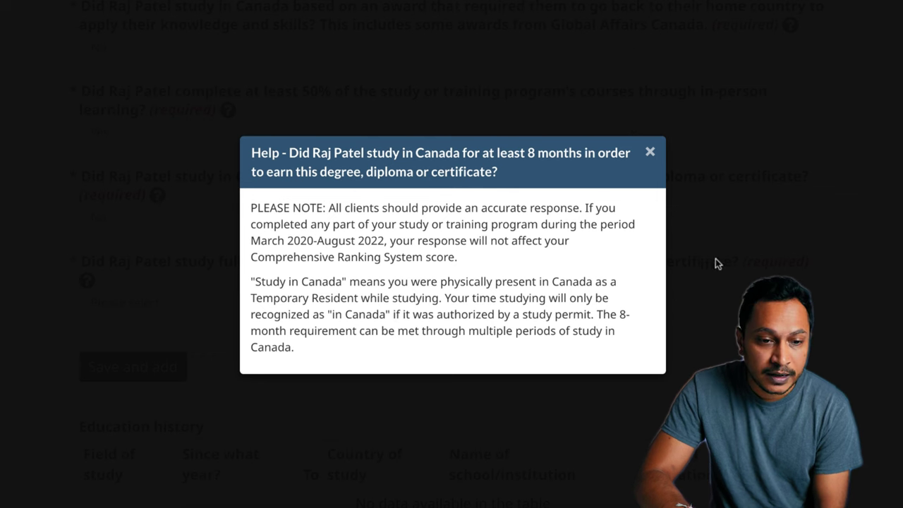
click(750, 214)
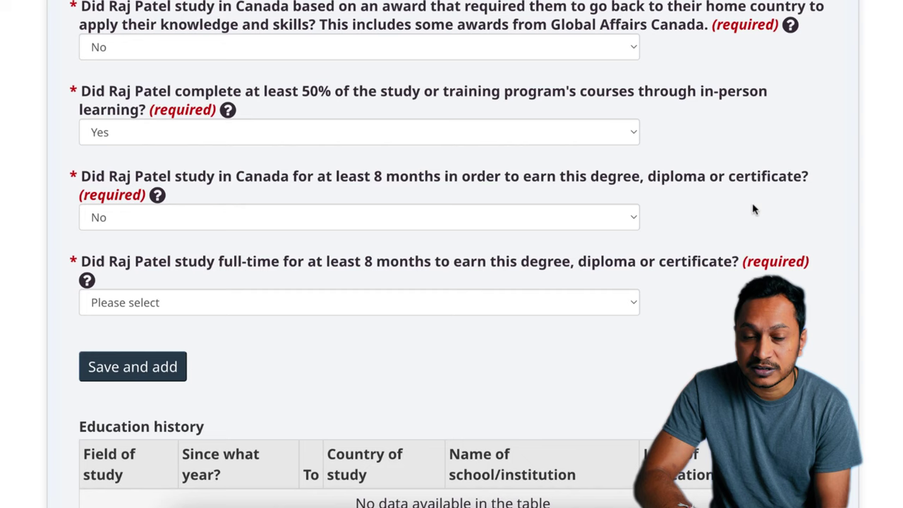
click(185, 218)
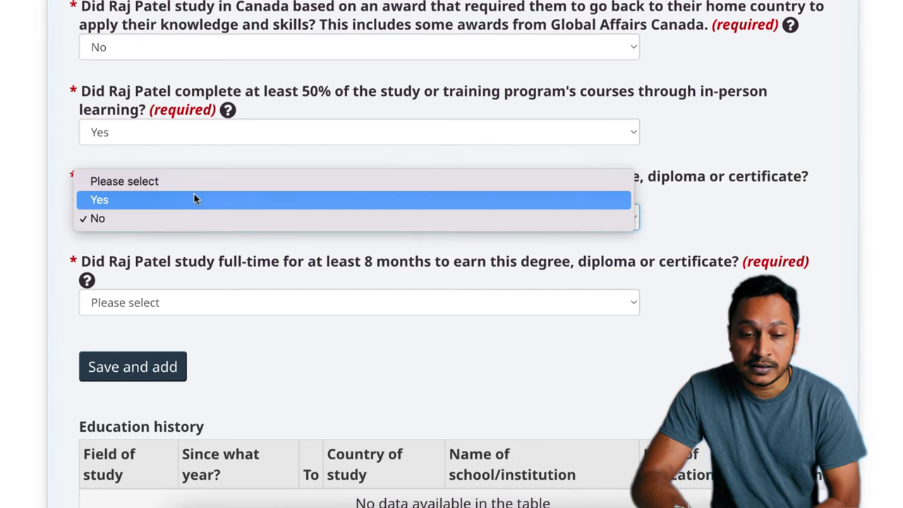
click(195, 199)
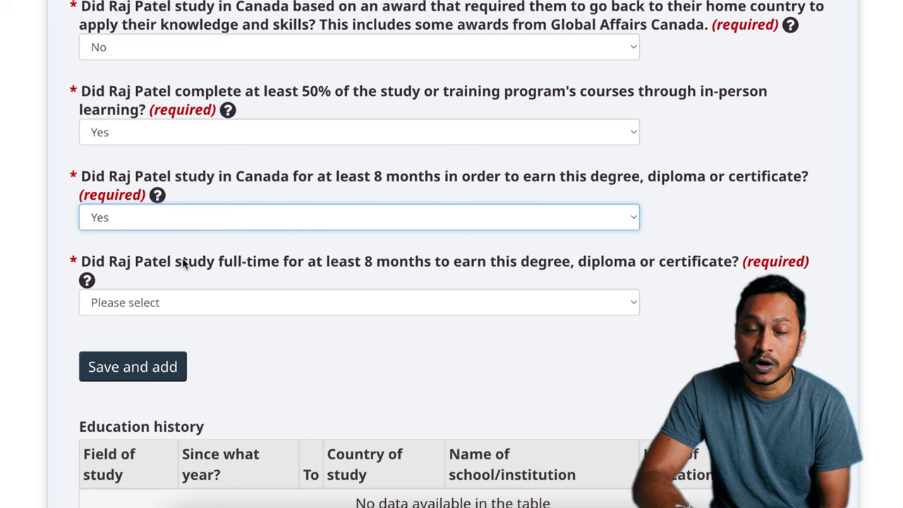
click(271, 302)
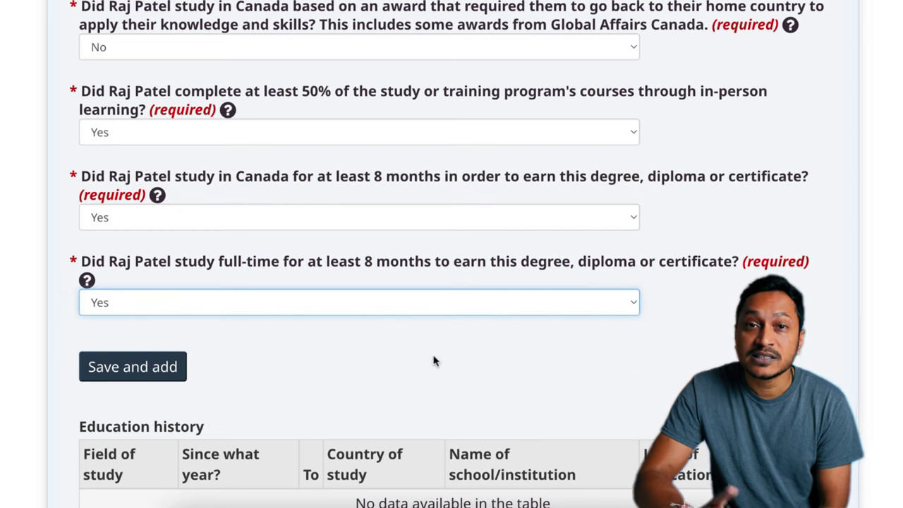
click(134, 365)
scroll(463, 395, up, 5)
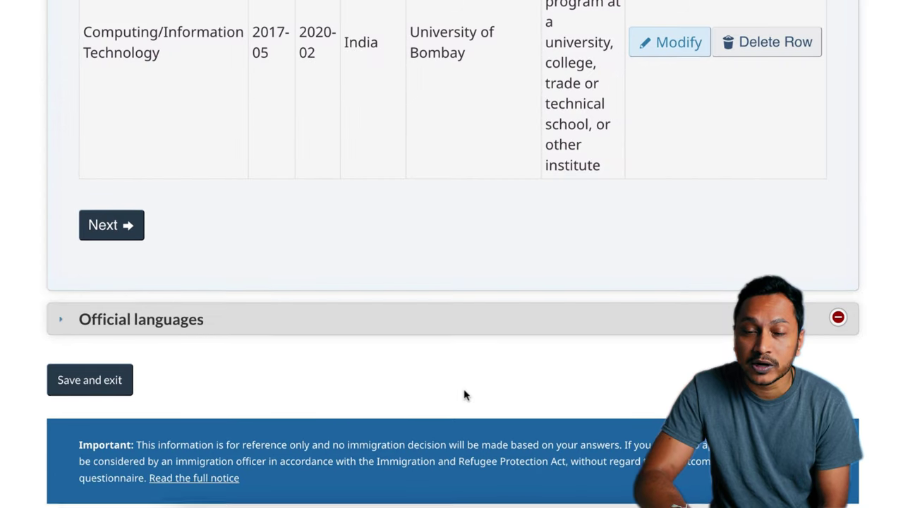
scroll(463, 395, up, 1)
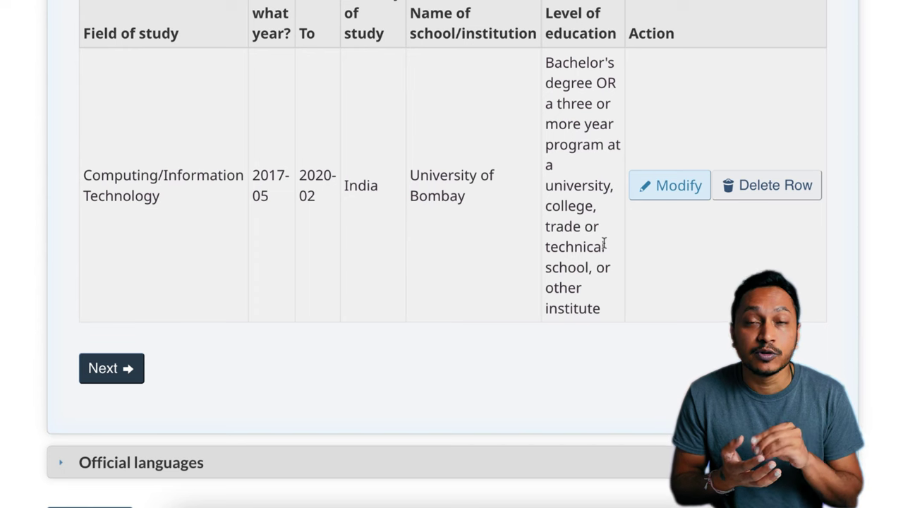
Step: In Official languages, state that the applicant communicates in English
click(106, 368)
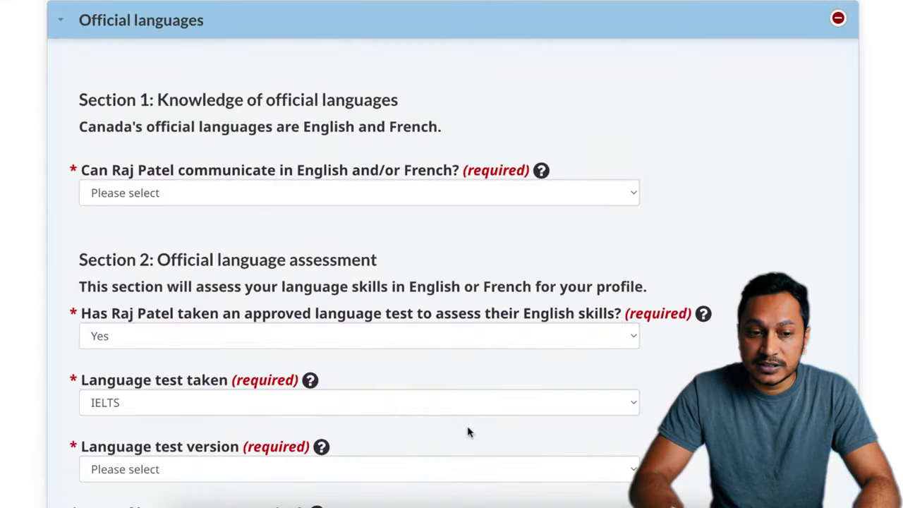
scroll(268, 264, down, 1)
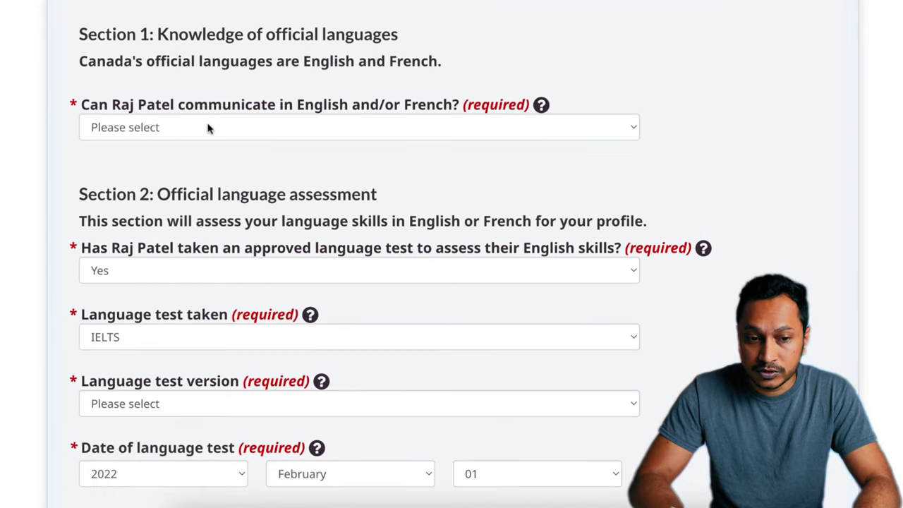
click(206, 132)
click(201, 146)
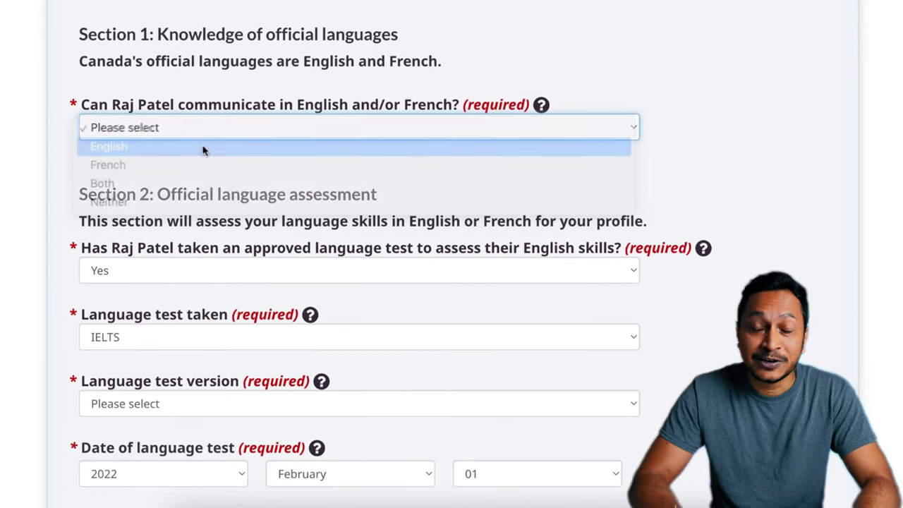
click(282, 133)
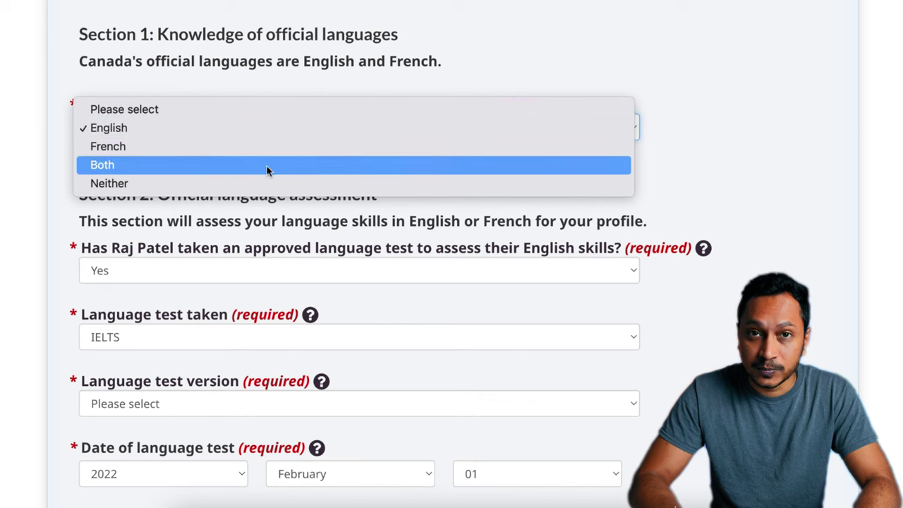
click(704, 85)
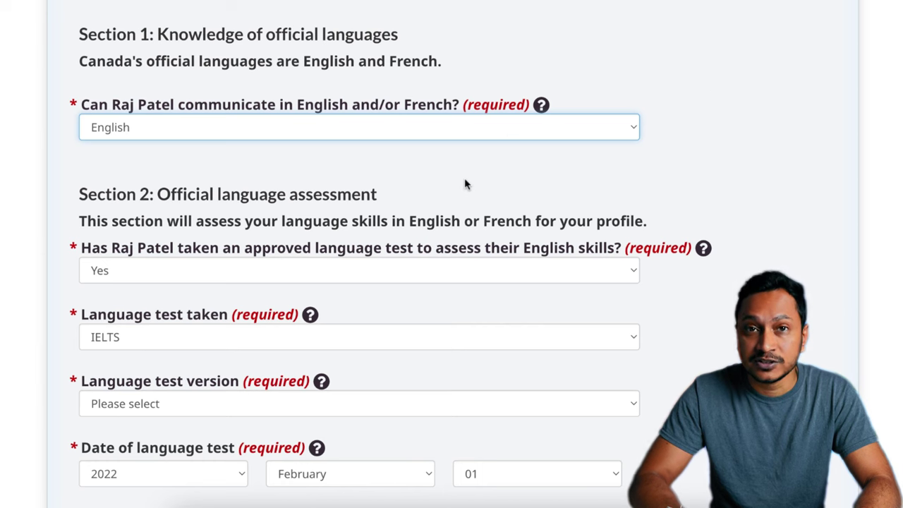
Step: Set the language test results date to 2022 February 02
scroll(464, 182, down, 2)
scroll(464, 182, down, 10)
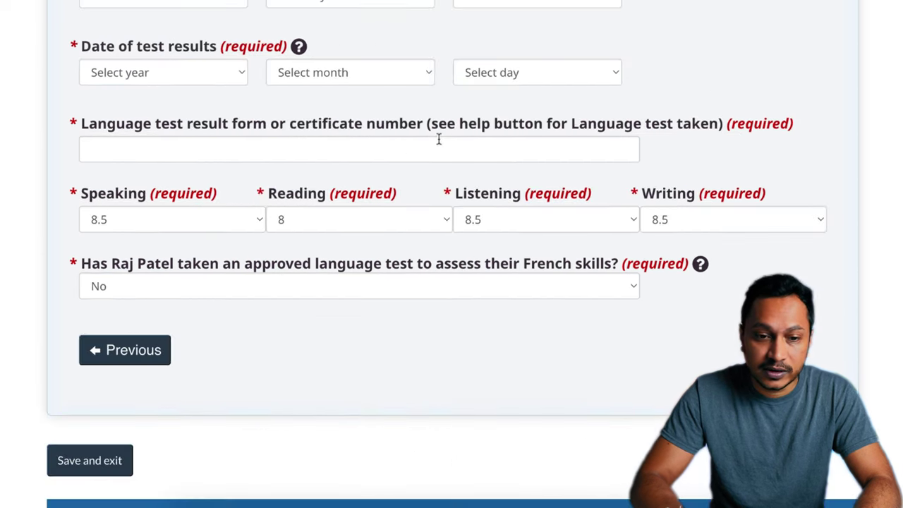
click(389, 145)
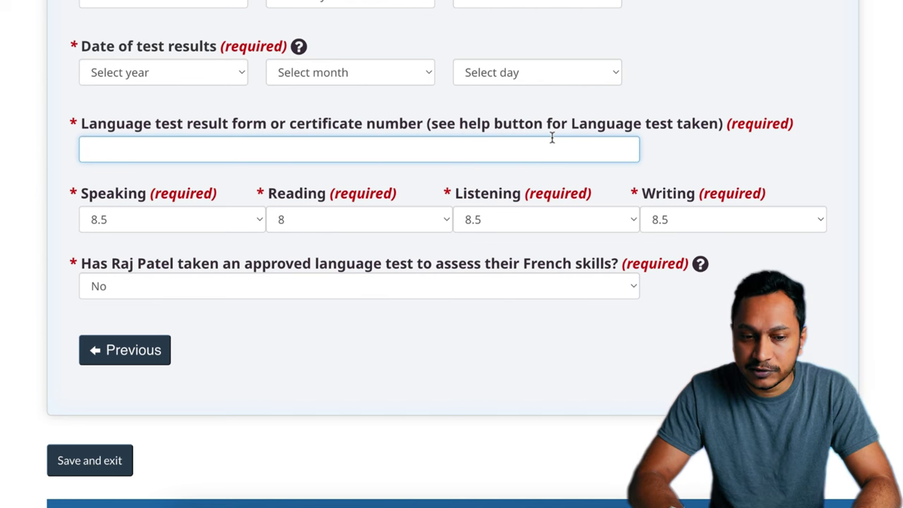
click(162, 215)
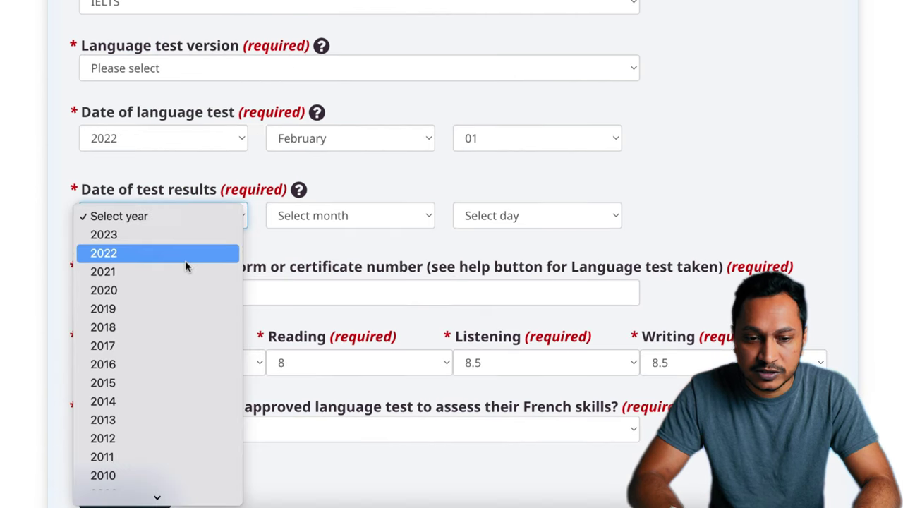
click(187, 258)
click(387, 219)
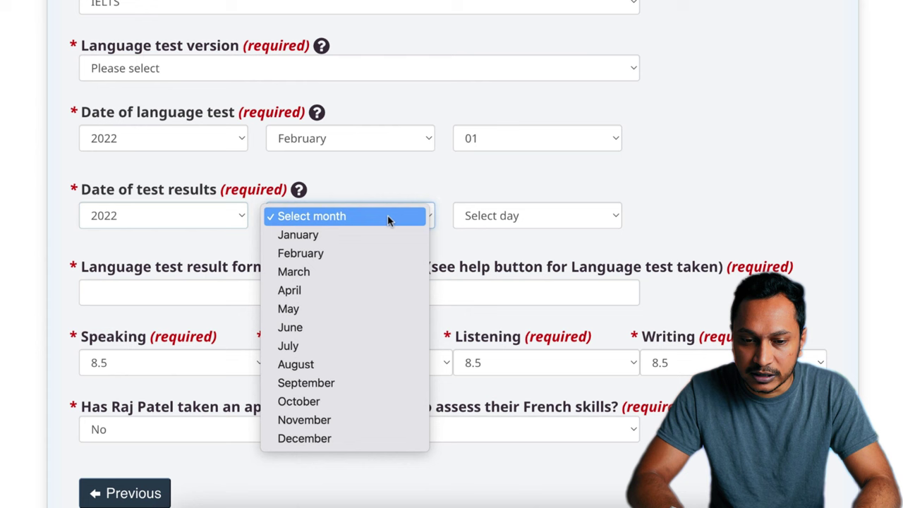
click(393, 254)
click(534, 217)
click(520, 258)
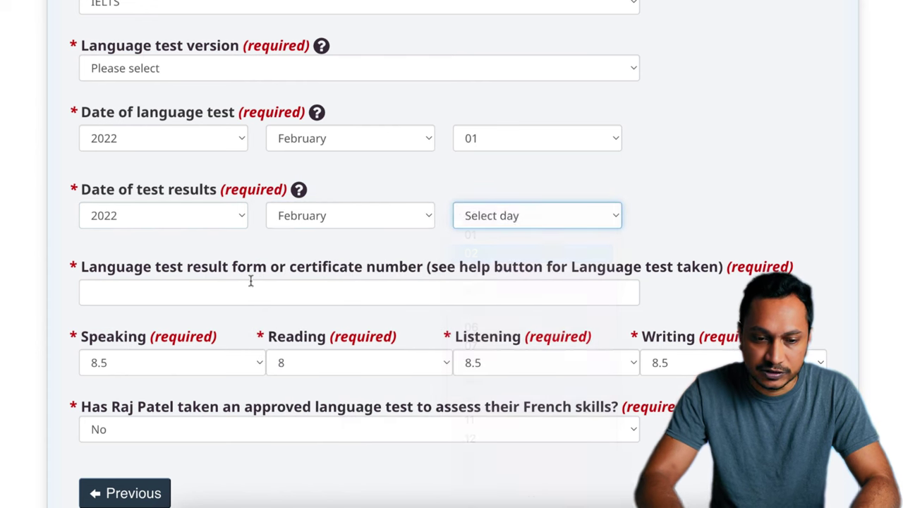
Step: Enter the language test certificate number
click(152, 295)
text(FSFSDU123123)
scroll(152, 295, down, 4)
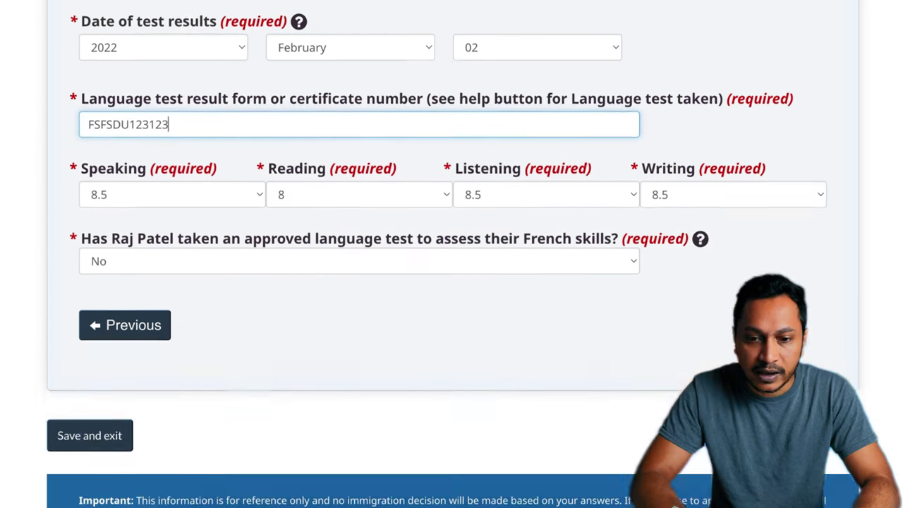
scroll(544, 417, down, 3)
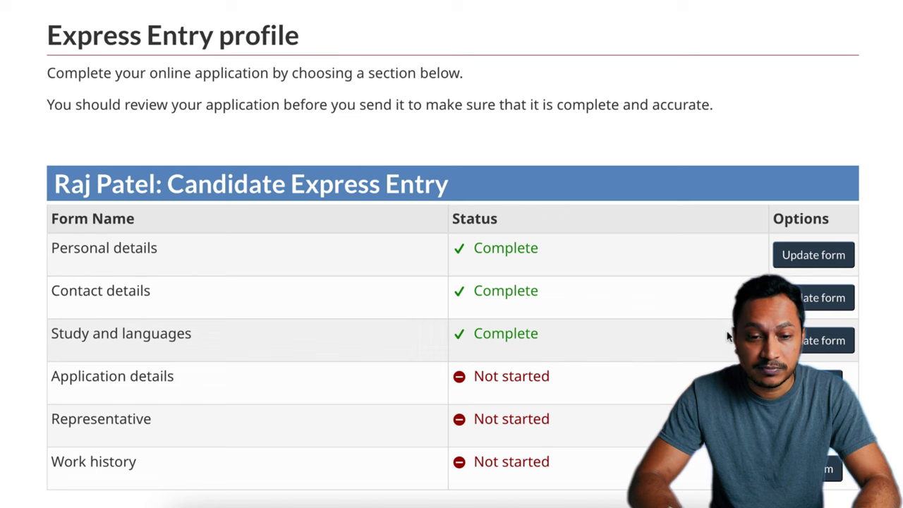
Step: Reopen Study and languages and reset the language test version to unselected
click(812, 341)
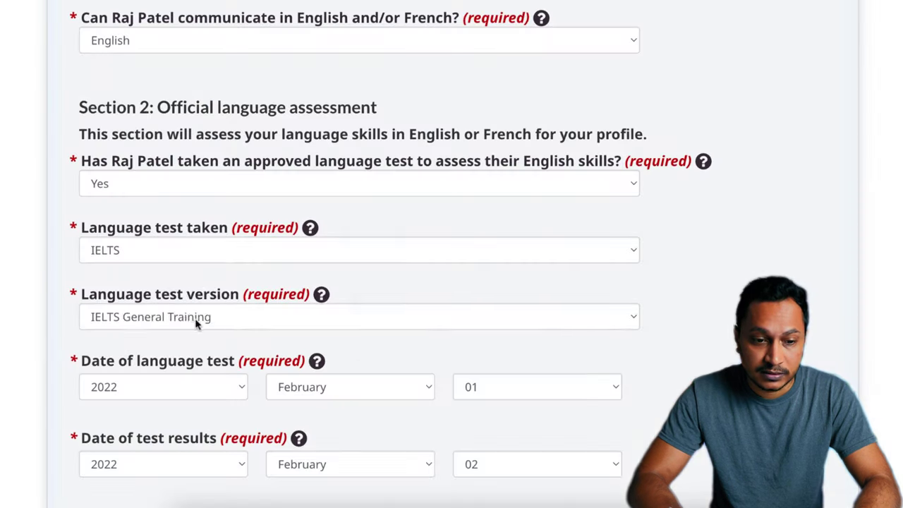
click(195, 323)
click(189, 303)
scroll(189, 305, down, 15)
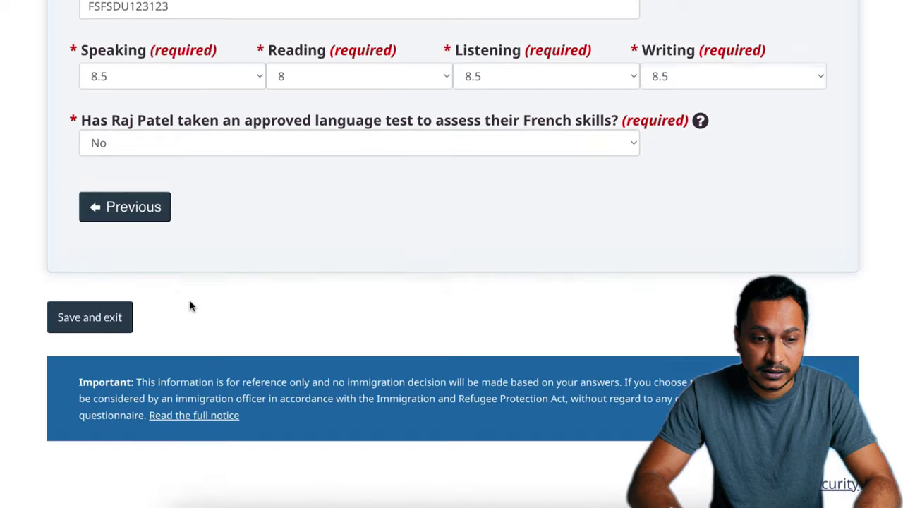
scroll(95, 162, up, 1)
Step: Save back to the overview, then continue the in-progress Study and languages form
click(89, 207)
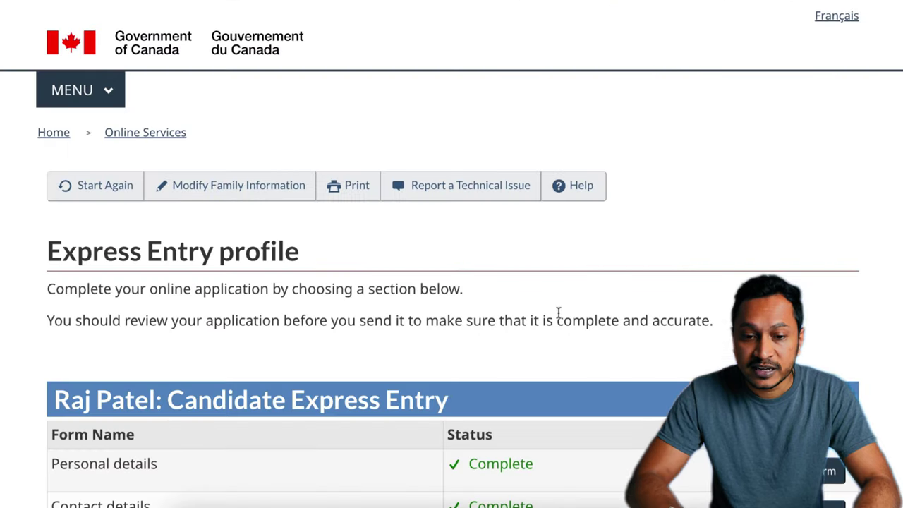
scroll(558, 313, down, 4)
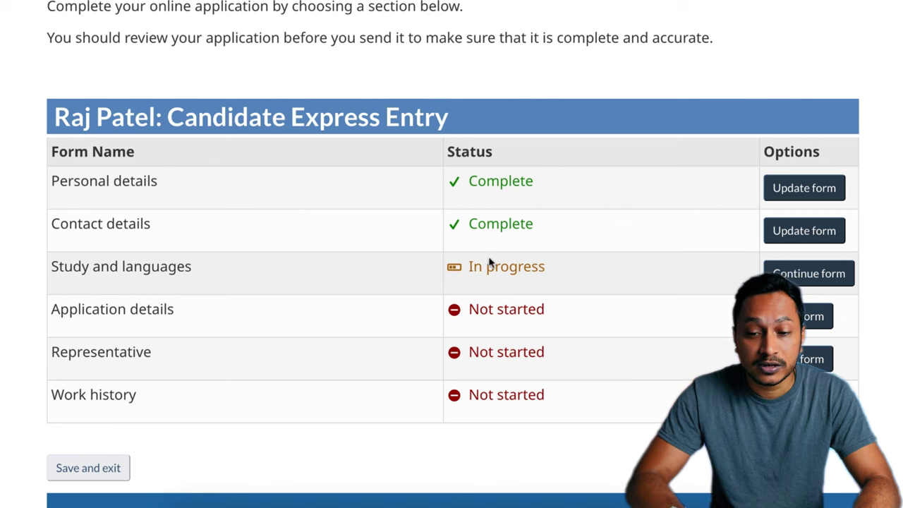
click(840, 274)
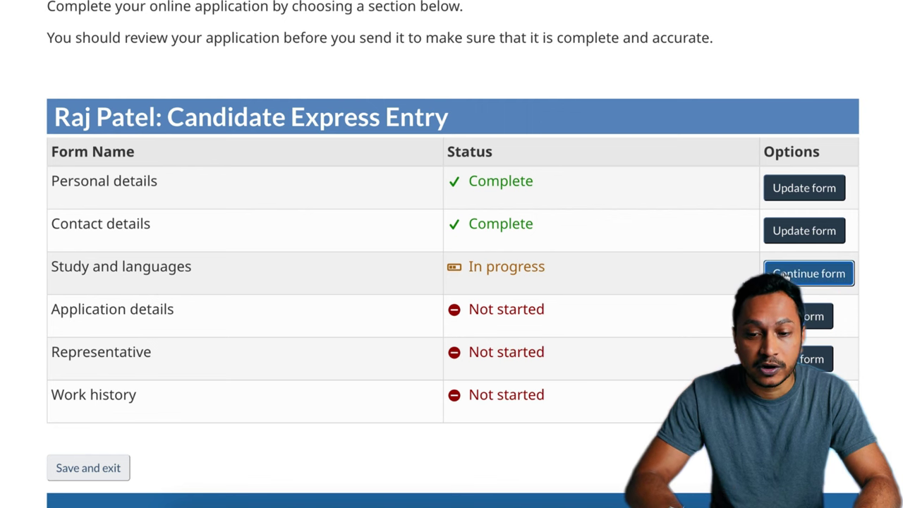
scroll(537, 276, down, 3)
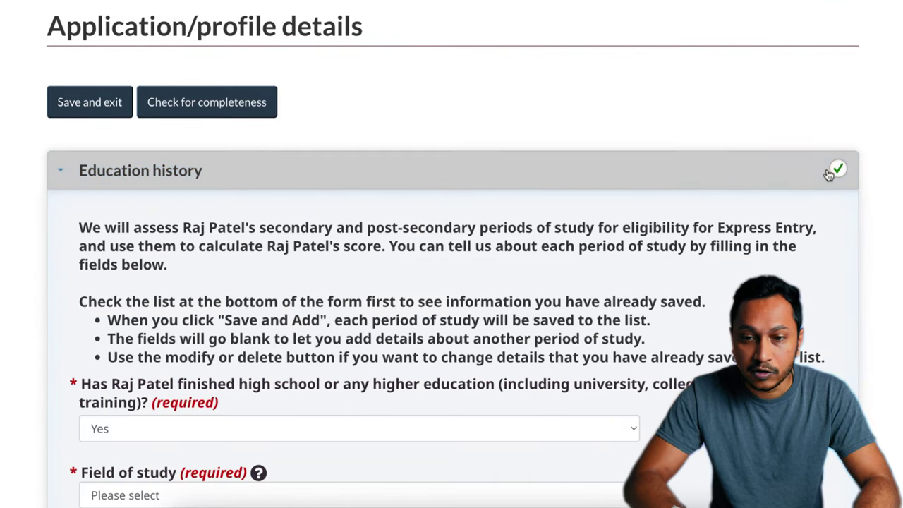
Step: Choose IELTS General Training as the language test version and save and exit the form
scroll(755, 177, down, 15)
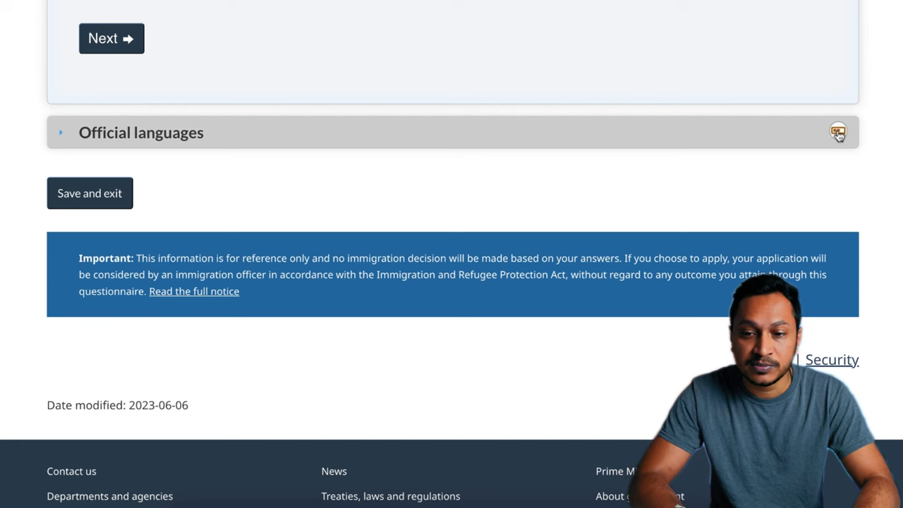
click(103, 40)
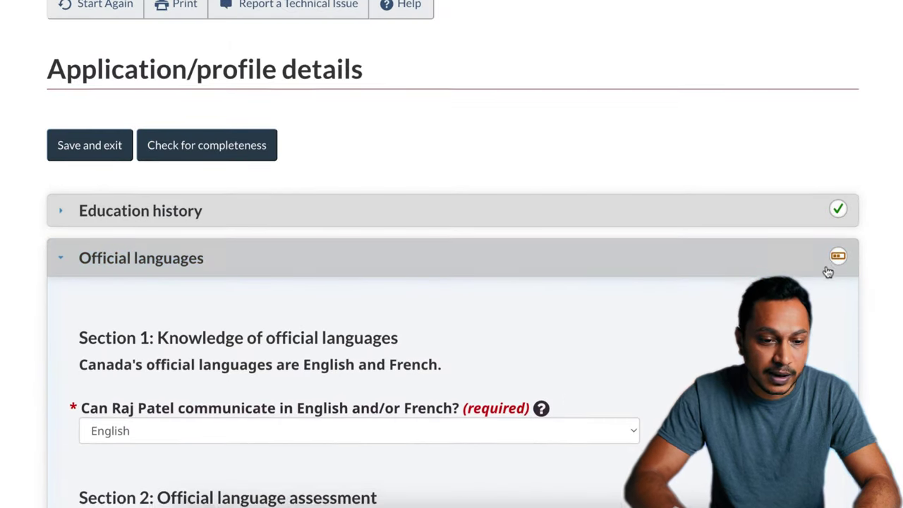
scroll(814, 268, down, 4)
scroll(145, 294, down, 2)
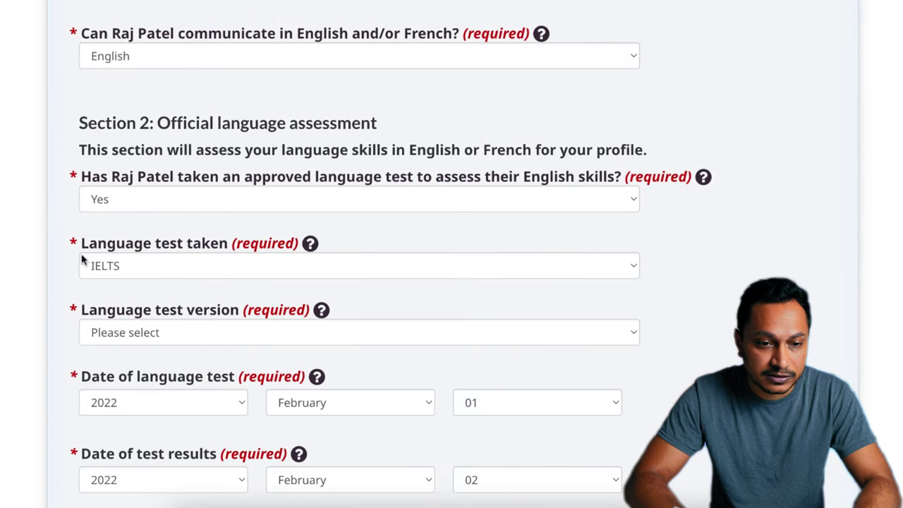
scroll(76, 362, down, 2)
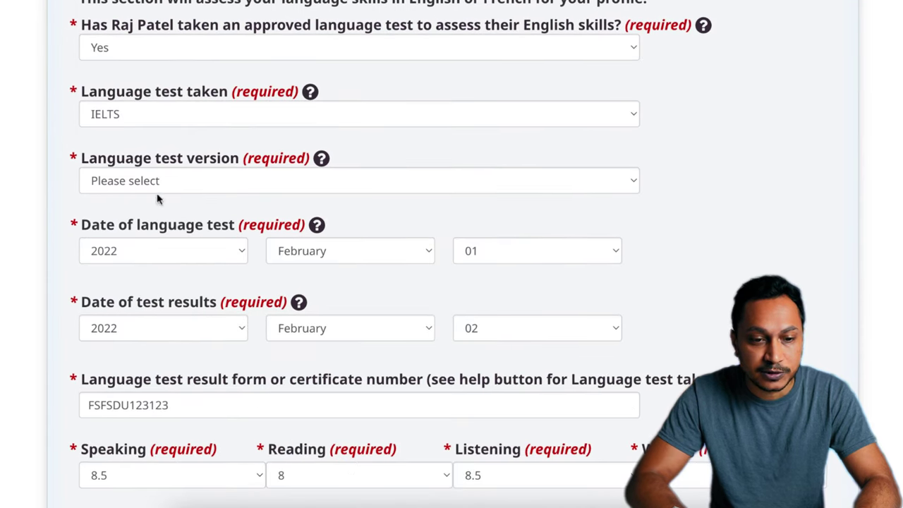
click(153, 182)
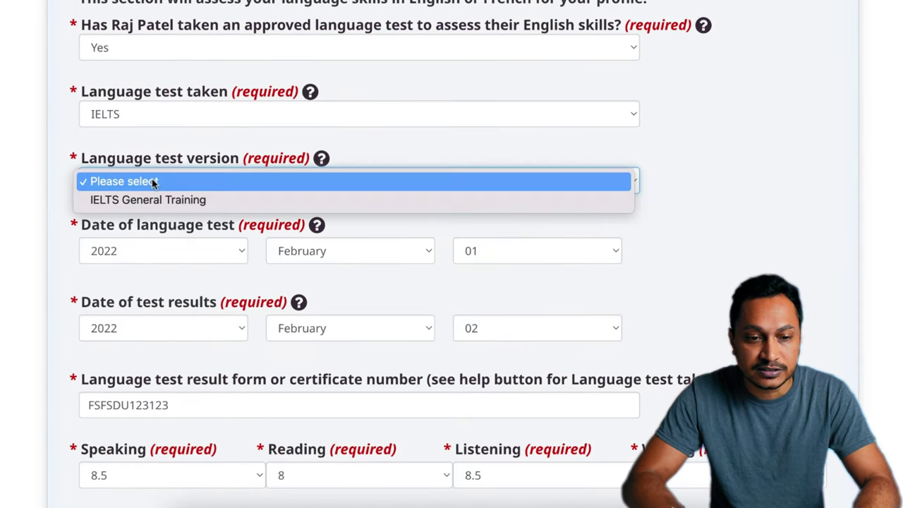
click(185, 202)
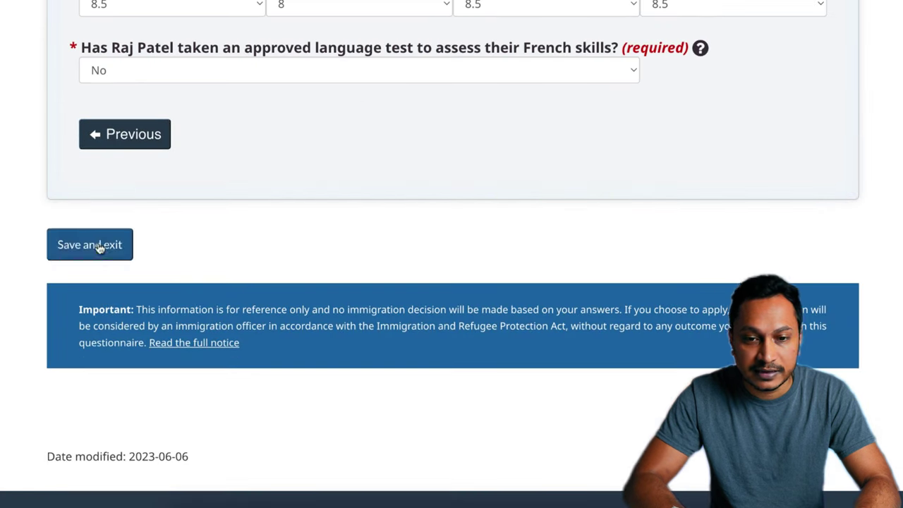
click(99, 249)
scroll(423, 307, down, 4)
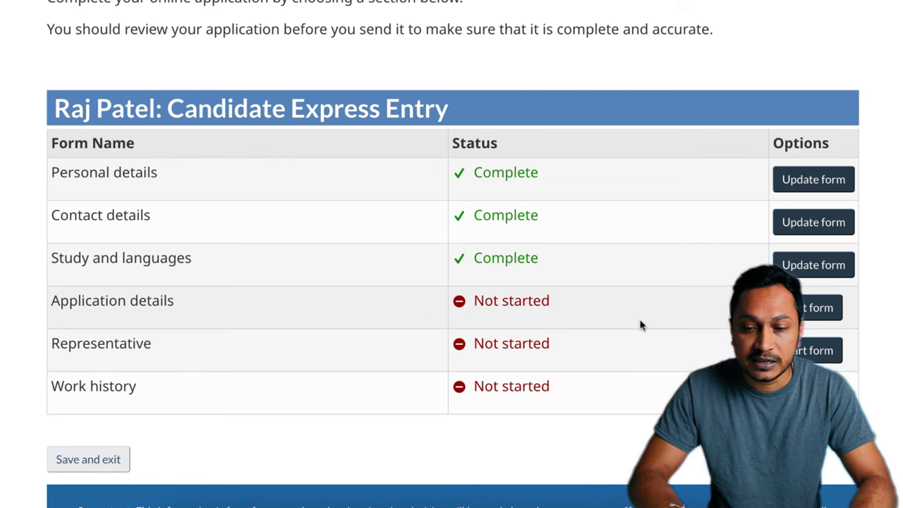
Step: Start Application details and mark interest in All Provinces and Territories
click(821, 315)
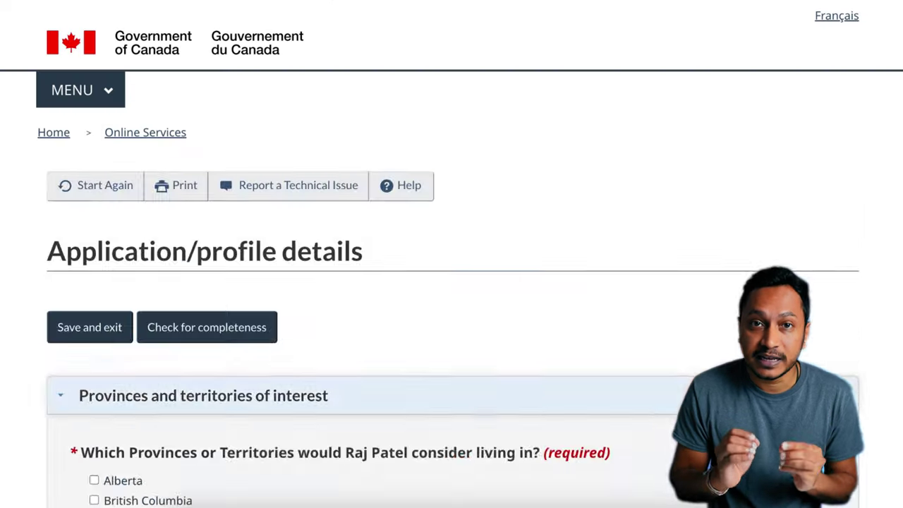
scroll(545, 308, down, 2)
scroll(545, 309, down, 2)
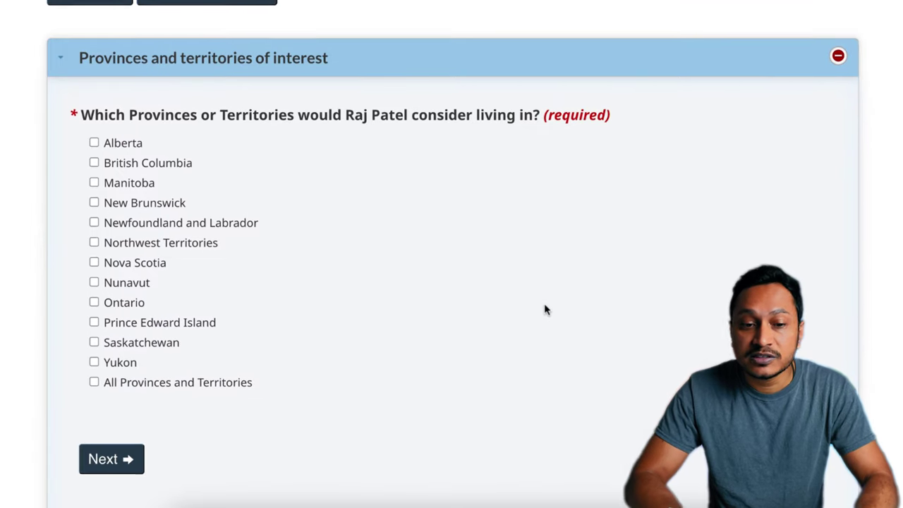
scroll(545, 309, down, 1)
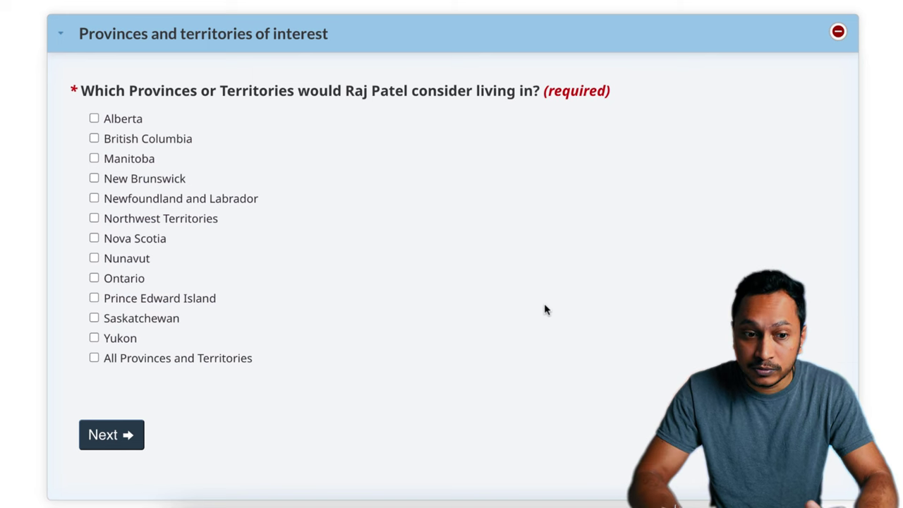
click(94, 358)
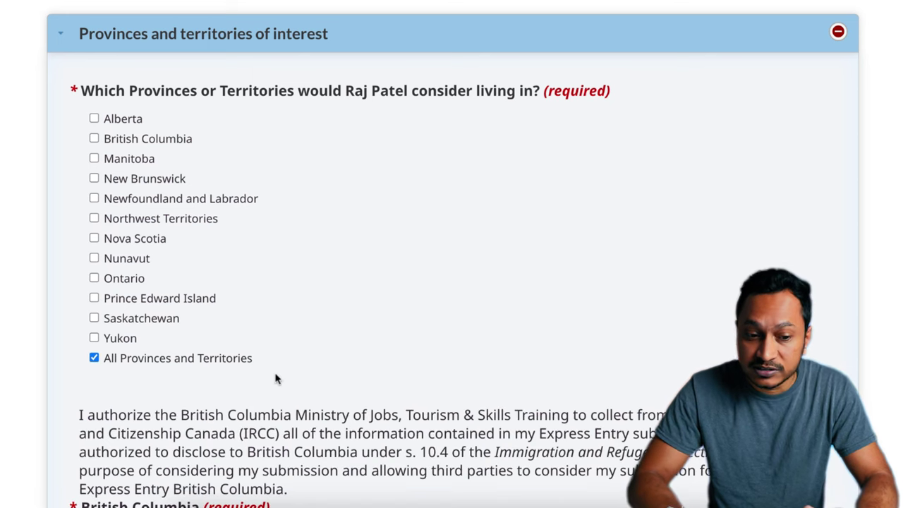
scroll(275, 379, down, 3)
scroll(275, 374, down, 3)
scroll(275, 375, up, 4)
scroll(275, 374, up, 2)
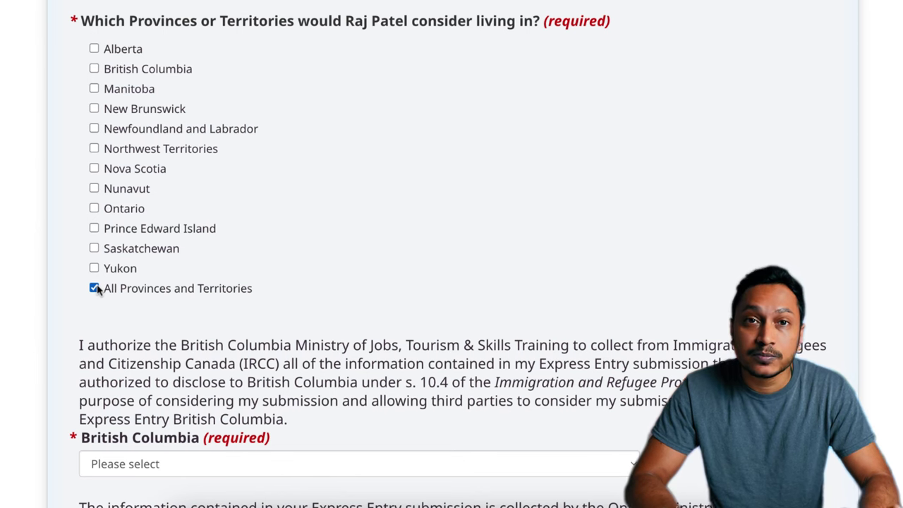
Step: Give Yes consent for British Columbia and Ontario, then continue to the nomination questions
scroll(176, 281, down, 3)
click(169, 272)
click(145, 289)
scroll(148, 292, down, 2)
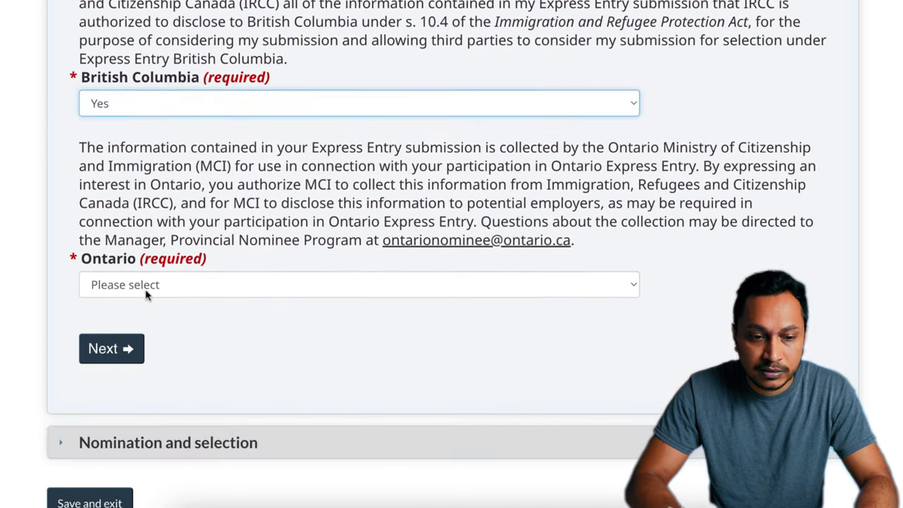
click(181, 282)
click(176, 302)
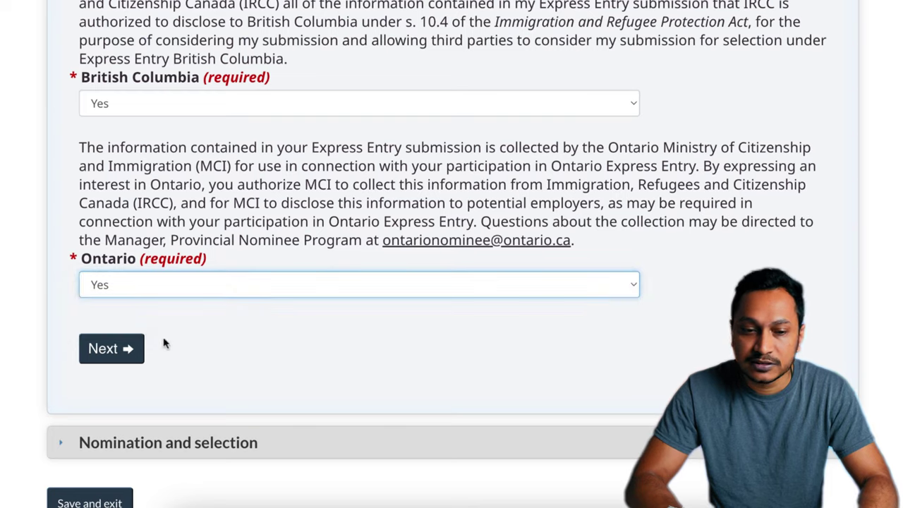
click(113, 350)
scroll(437, 387, up, 2)
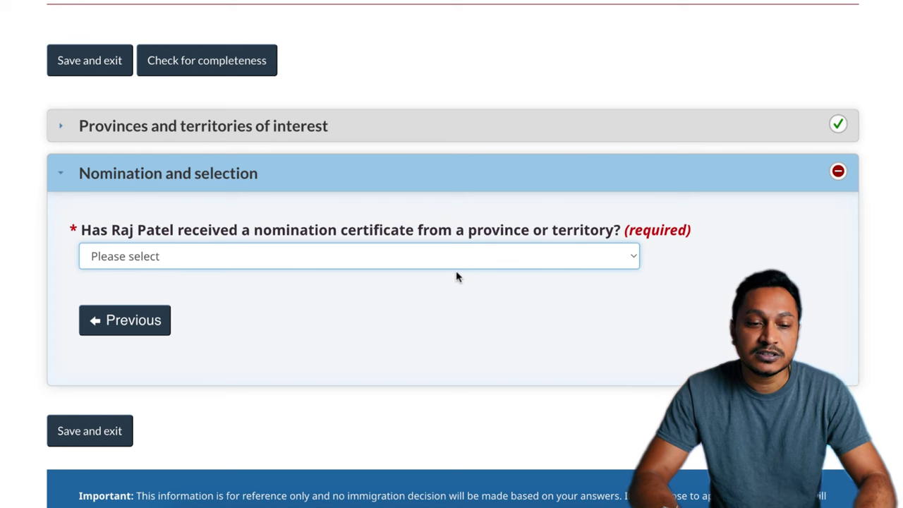
Step: Answer Yes to the nomination certificate with British Columbia as the nominating province
click(356, 258)
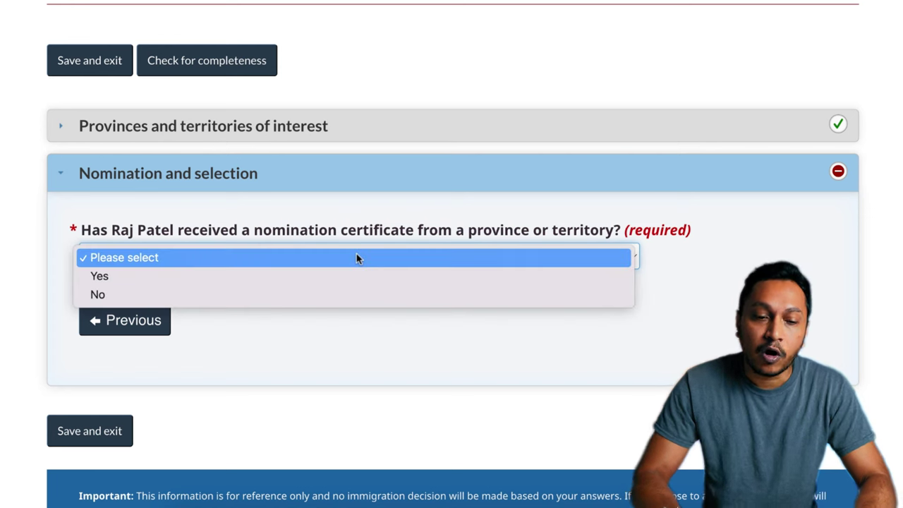
click(356, 258)
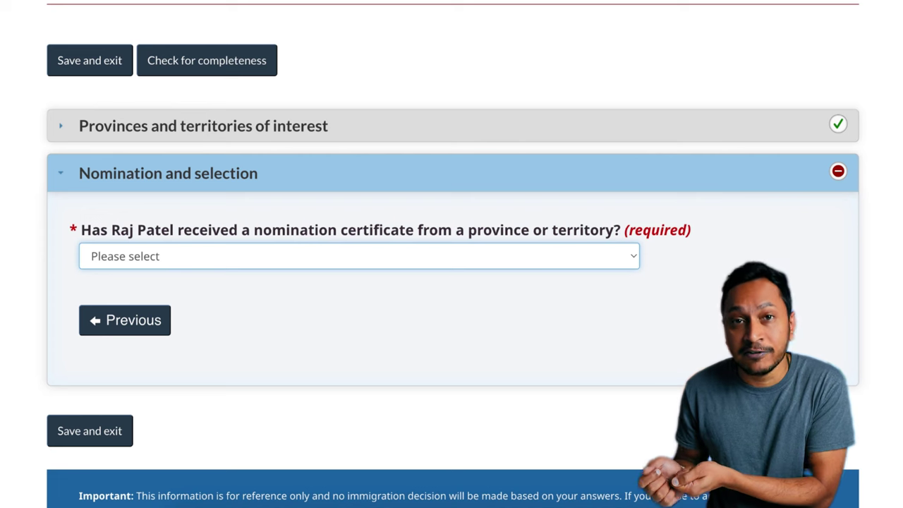
click(465, 256)
click(466, 278)
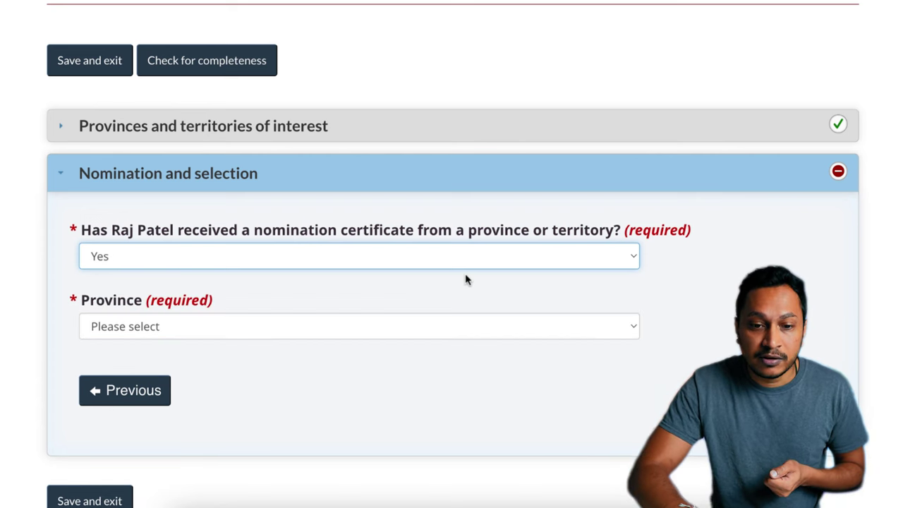
scroll(442, 268, down, 3)
click(444, 225)
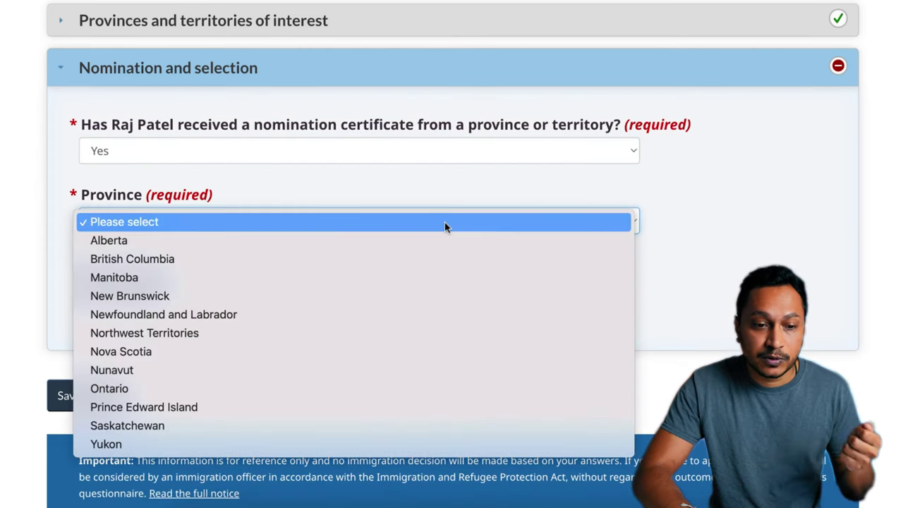
click(414, 263)
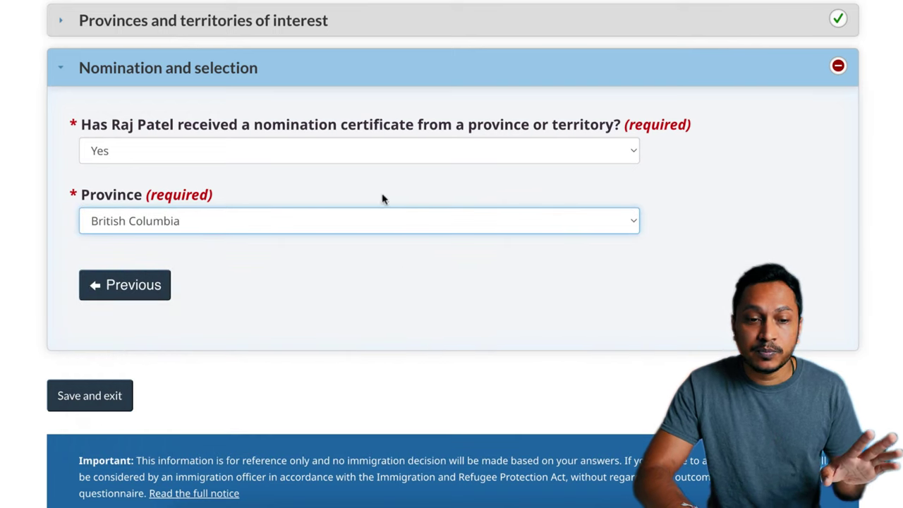
Step: Change the nomination certificate answer to No and reopen the provinces section
click(430, 151)
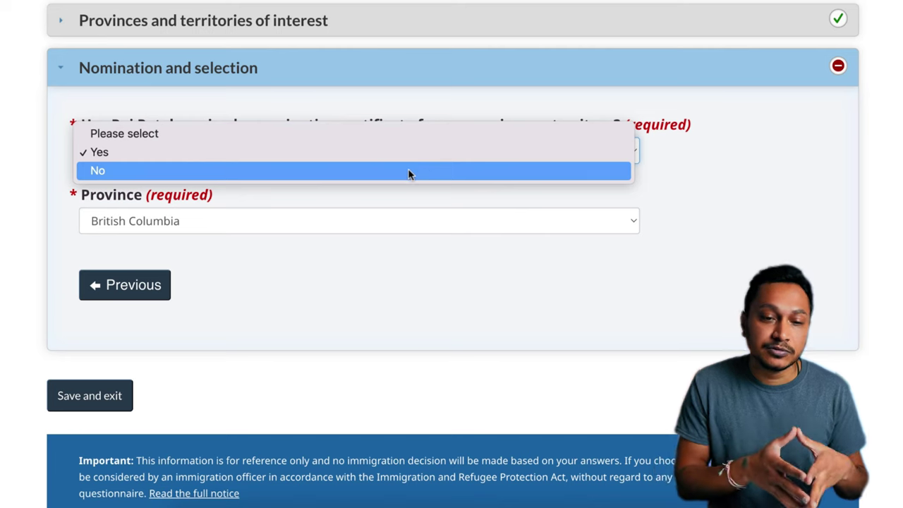
click(411, 172)
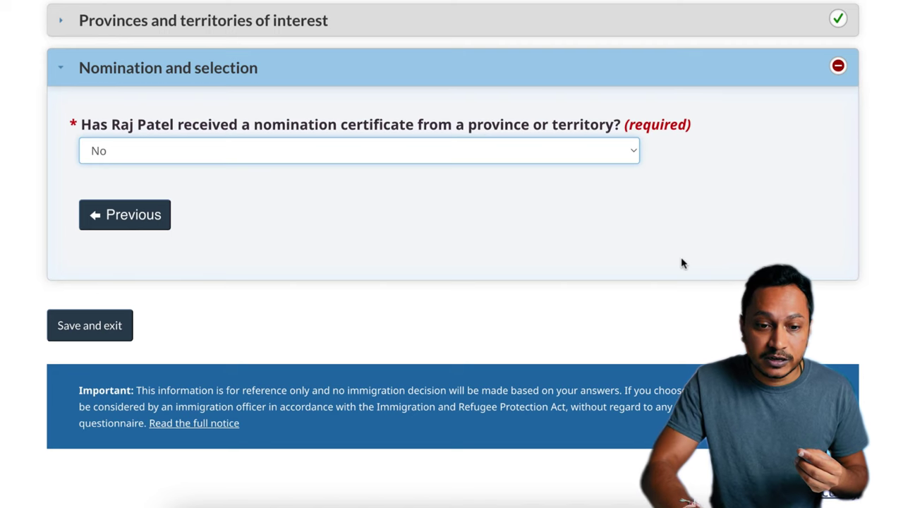
scroll(681, 257, up, 5)
click(367, 167)
Step: Review the provinces answers, pass the nomination page, and save and exit Application details
scroll(395, 359, down, 1)
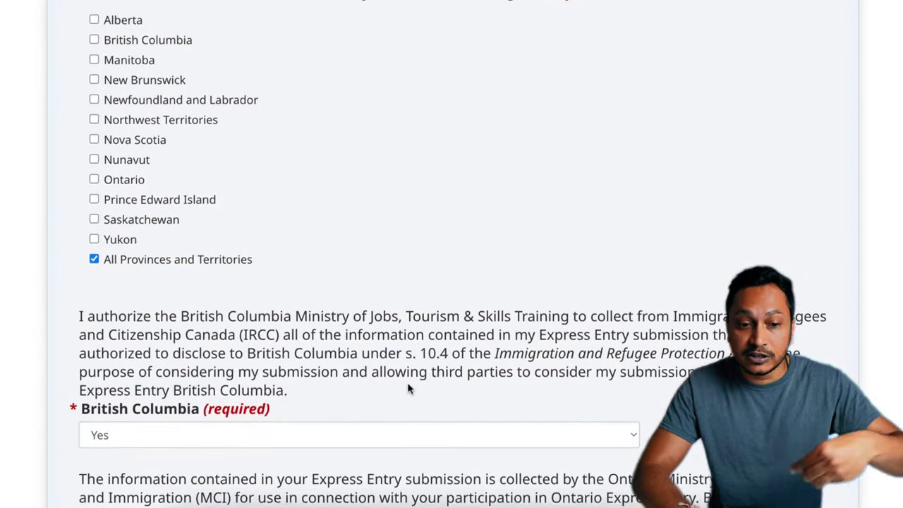
scroll(408, 381, up, 3)
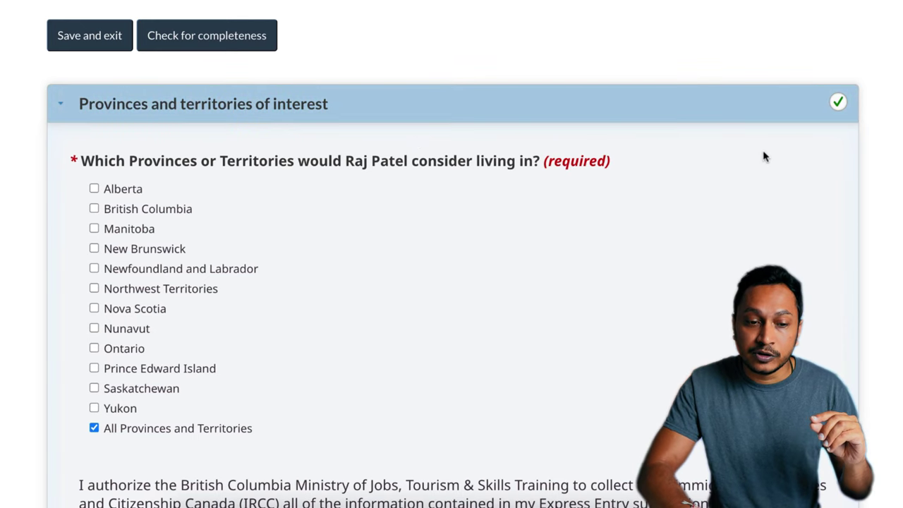
scroll(764, 155, down, 8)
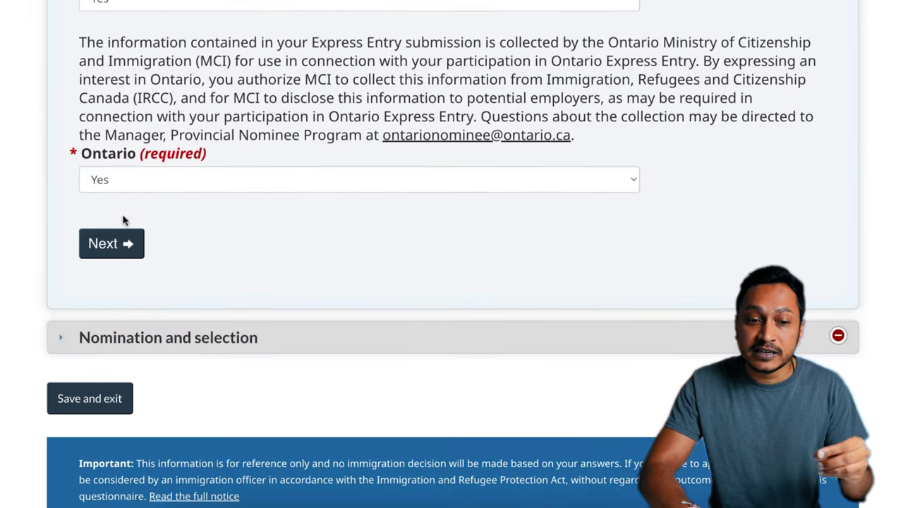
click(109, 244)
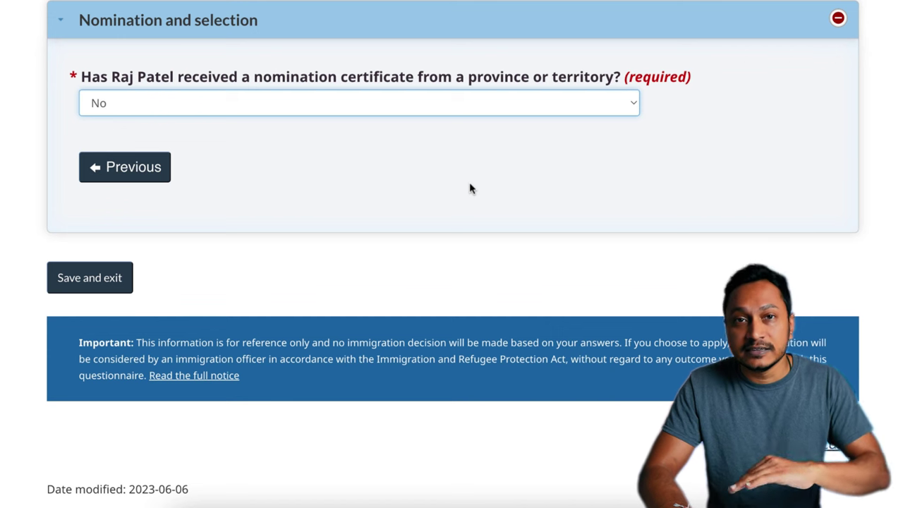
click(110, 278)
scroll(542, 279, down, 5)
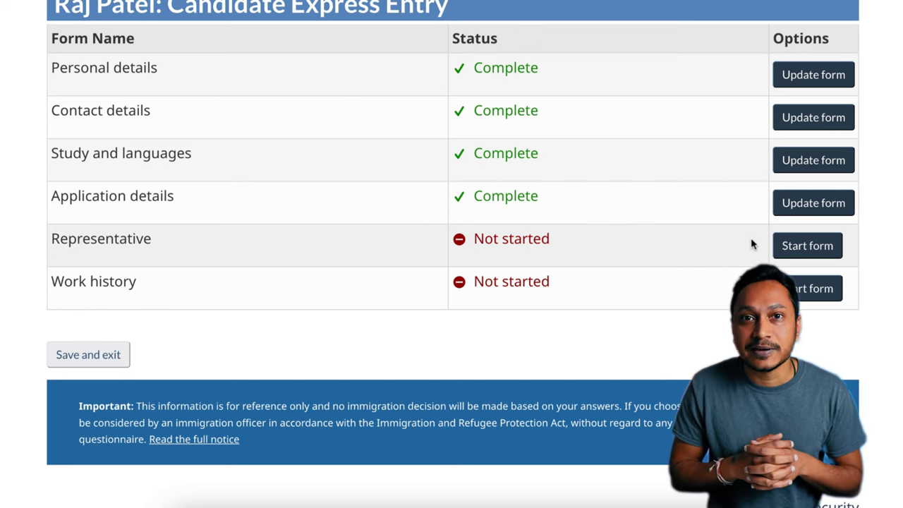
Step: Answer No to appointing a representative, then start the Work history form
click(804, 246)
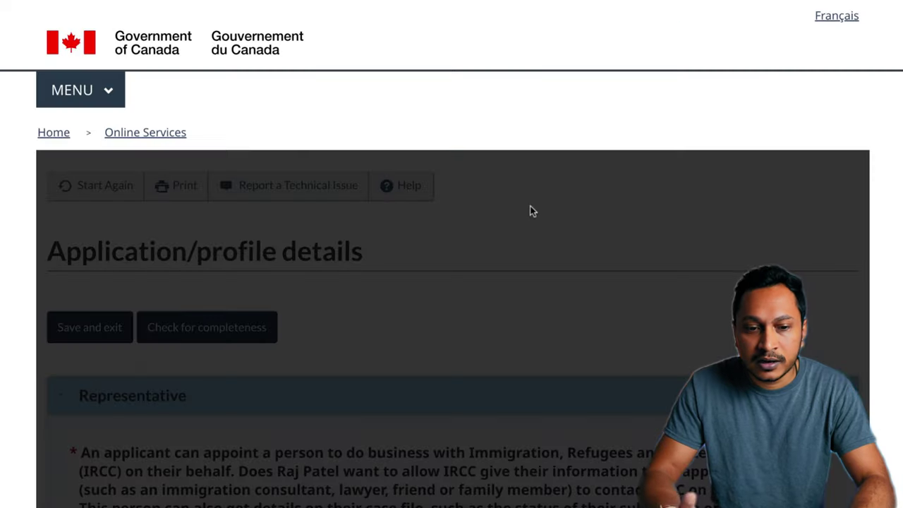
scroll(531, 211, down, 3)
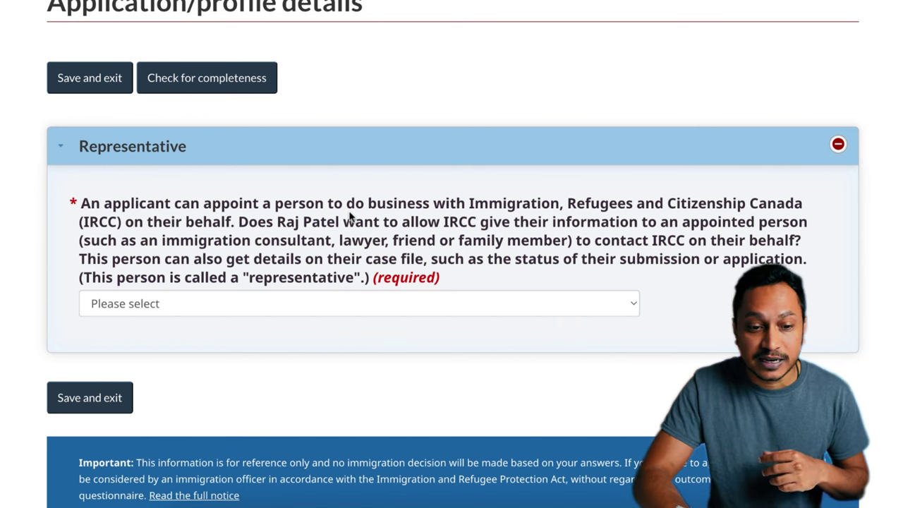
click(336, 300)
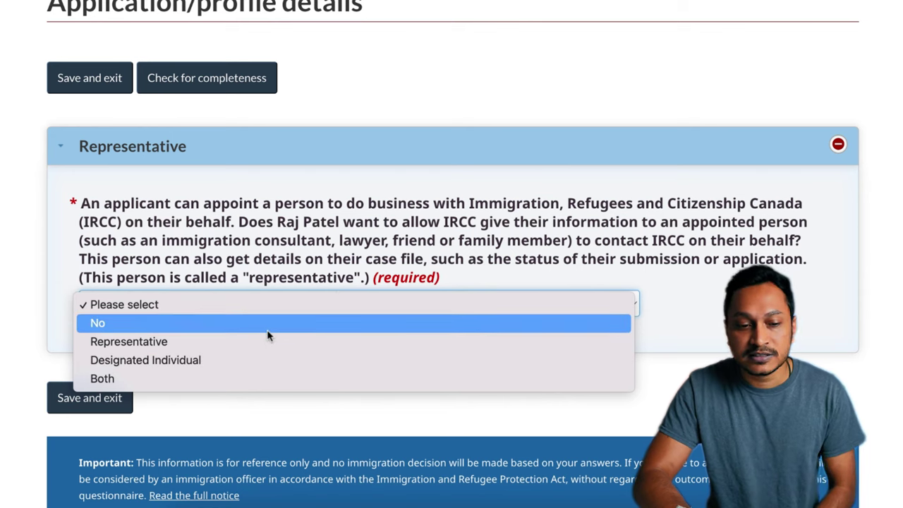
click(257, 323)
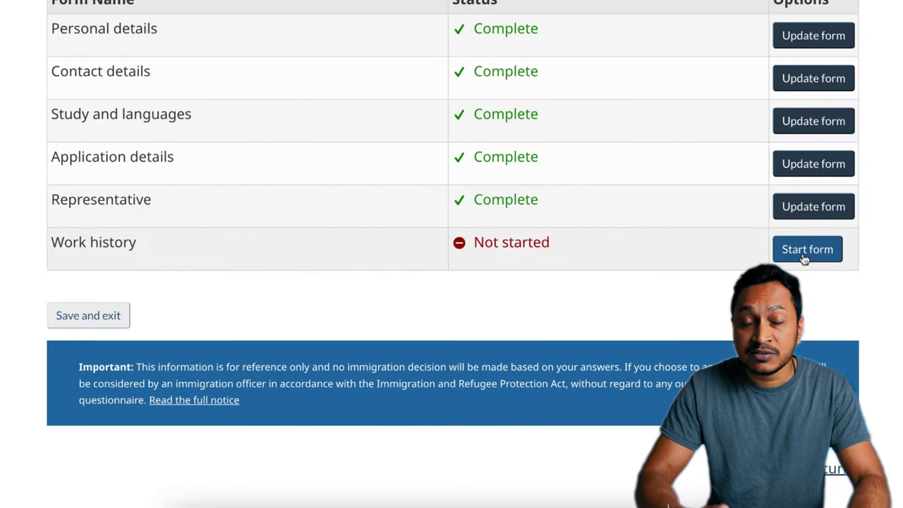
click(808, 249)
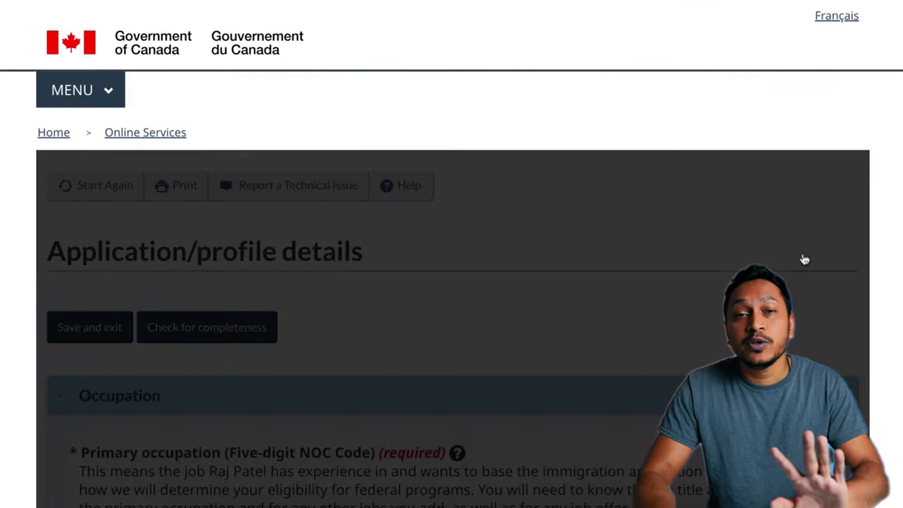
Step: Scroll to Occupation and search the NOC codes for 'software'
scroll(805, 260, down, 5)
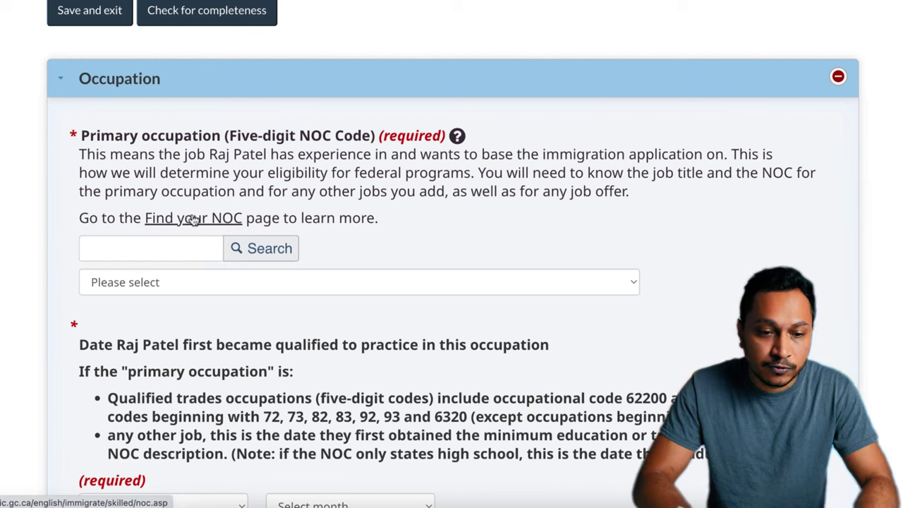
click(141, 251)
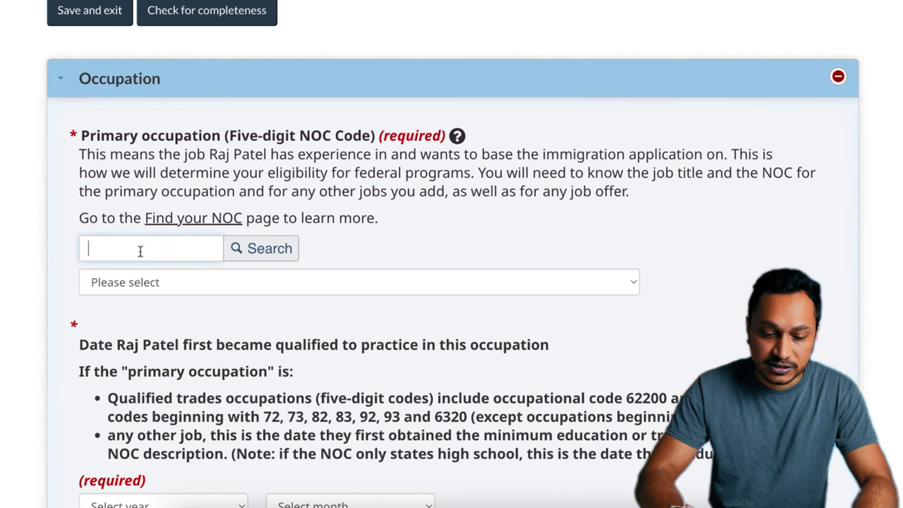
text(software)
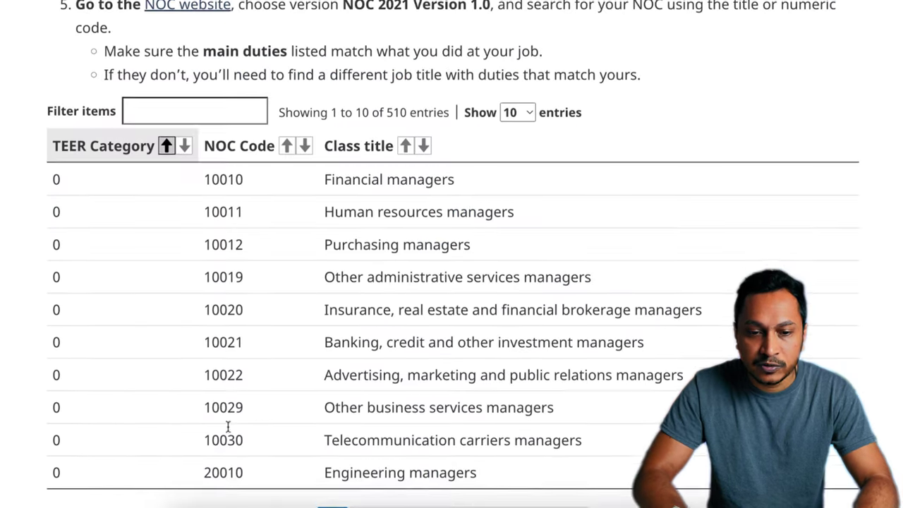
Step: Filter the NOC table for 'supervisor', then return to the primary occupation code question
click(184, 120)
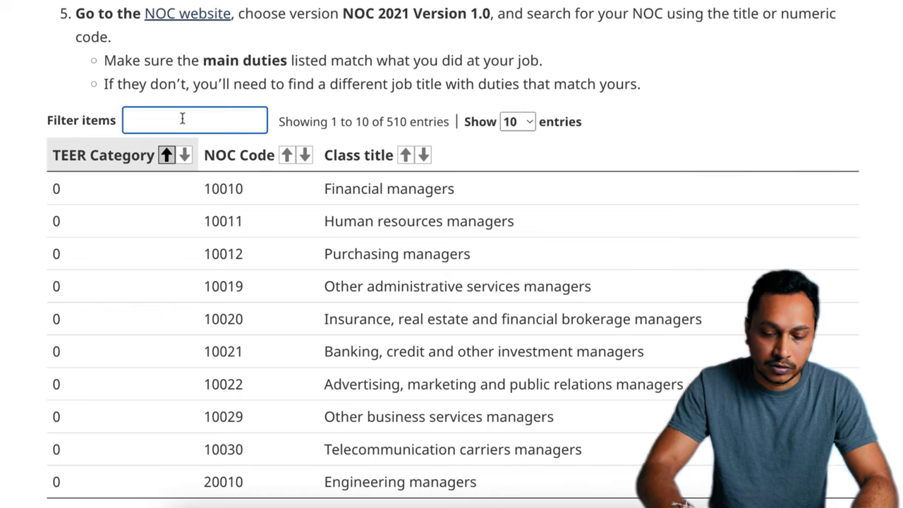
text(hosp)
key(ctrl+a)
text(su)
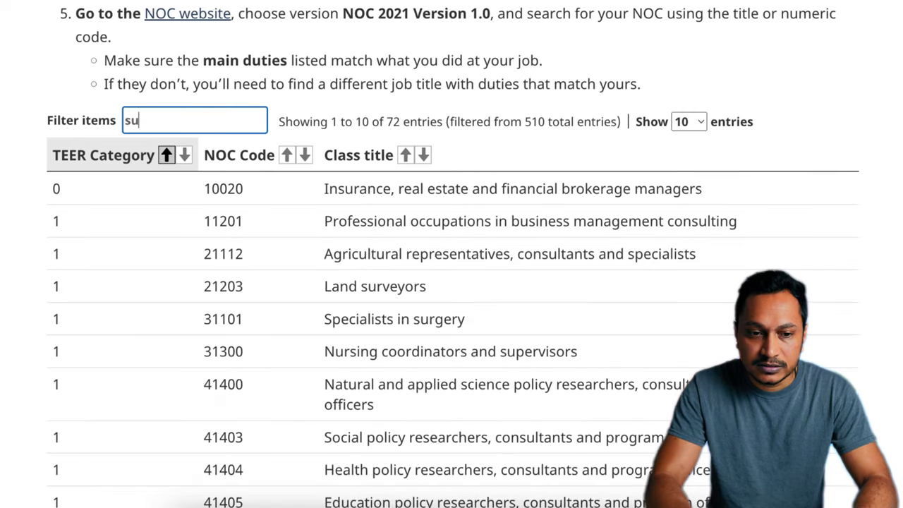
text(pervisor)
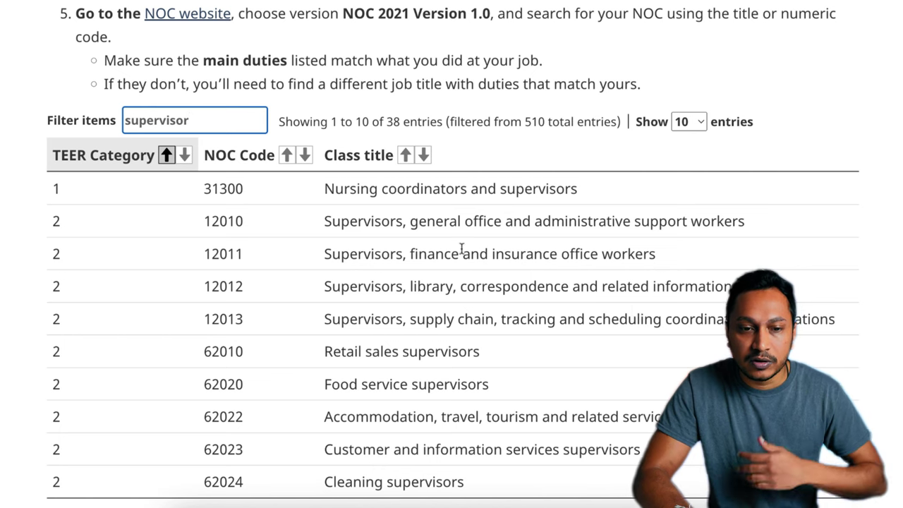
scroll(496, 245, down, 2)
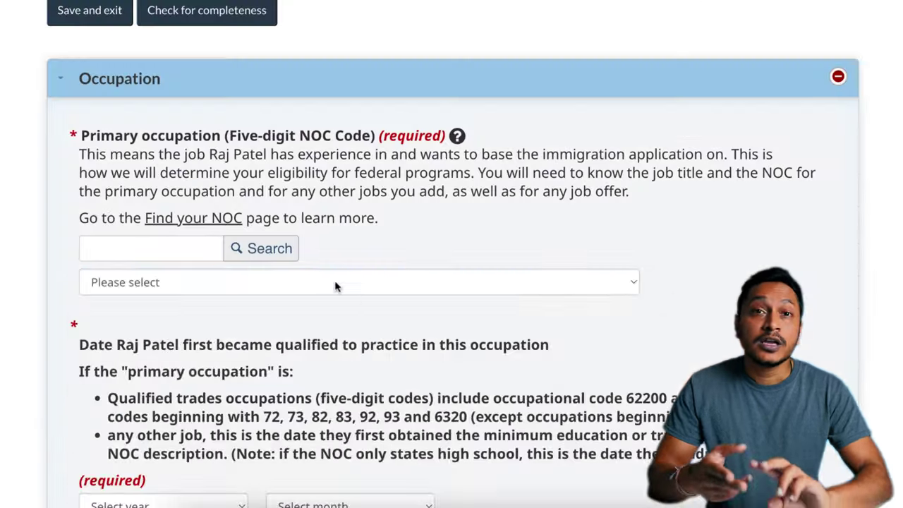
click(333, 282)
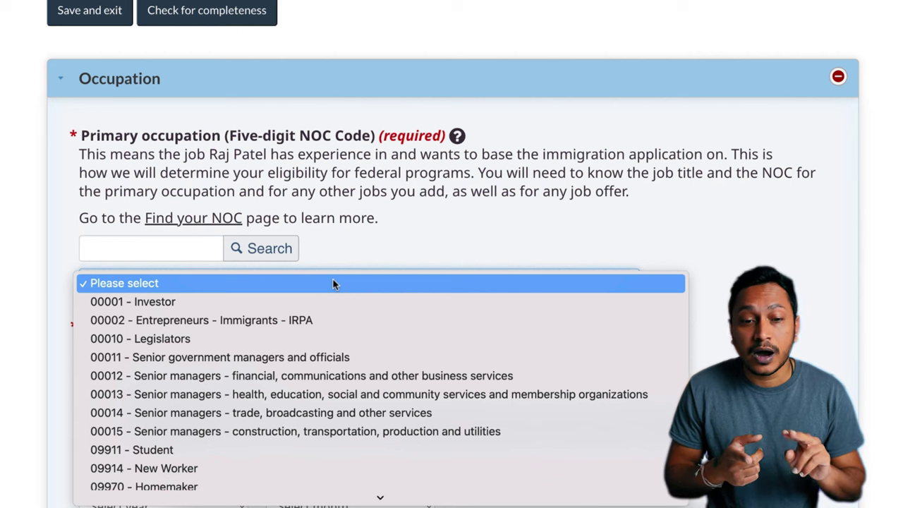
Step: Search 'sof' and select 21231 – Software engineers and designers as the primary occupation
click(150, 241)
click(150, 240)
text(sof)
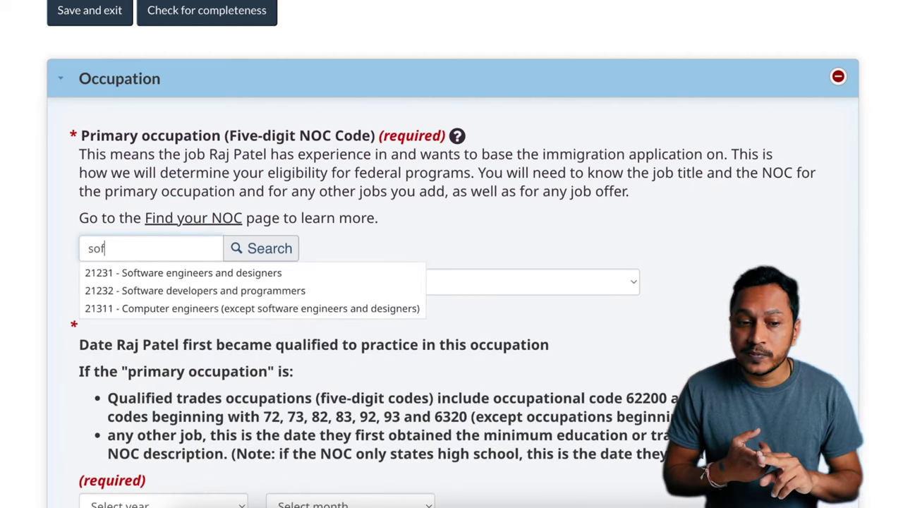
click(214, 272)
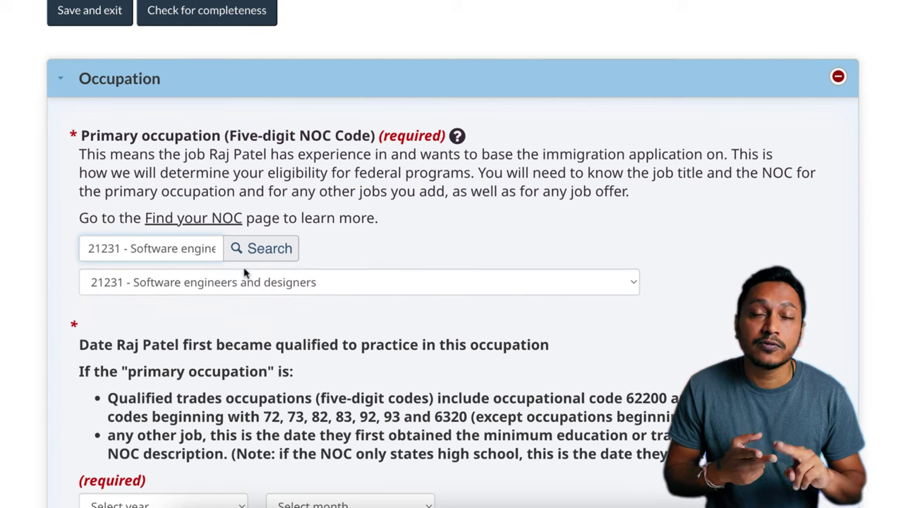
click(364, 284)
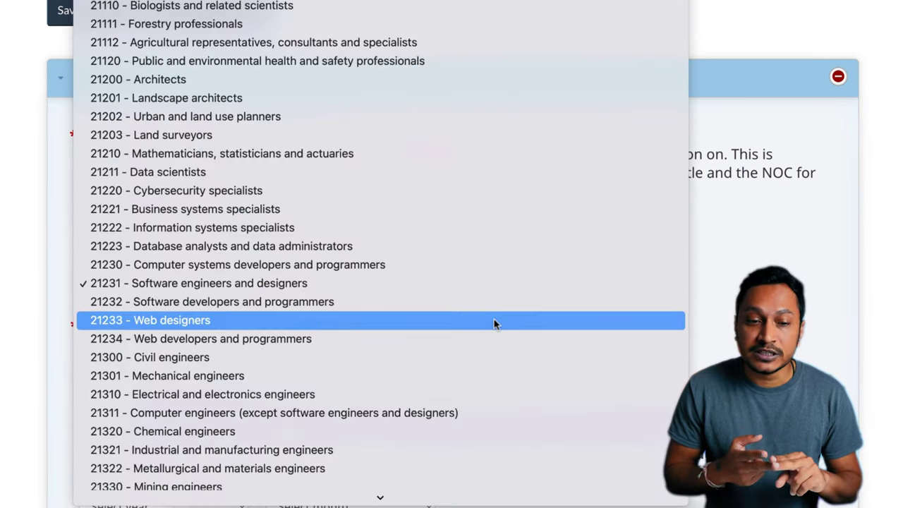
scroll(494, 321, down, 20)
scroll(494, 323, down, 4)
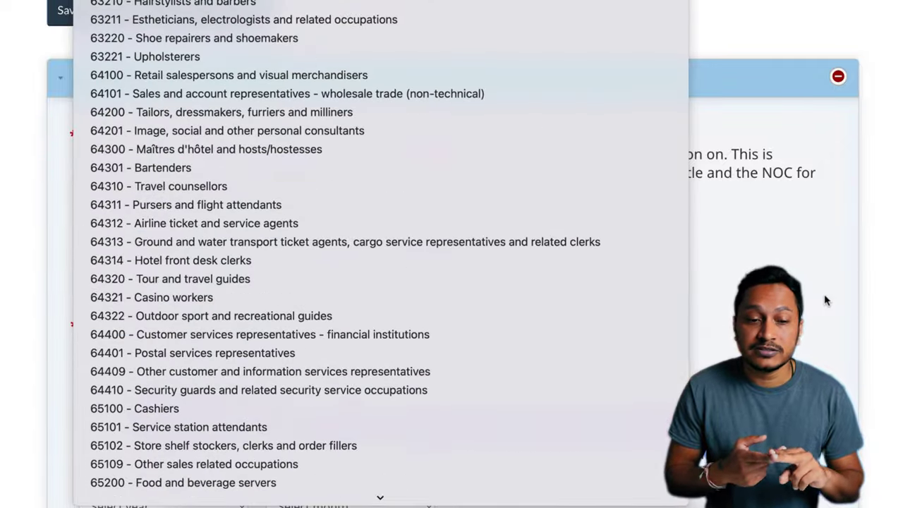
click(693, 302)
scroll(671, 305, down, 3)
scroll(671, 303, up, 2)
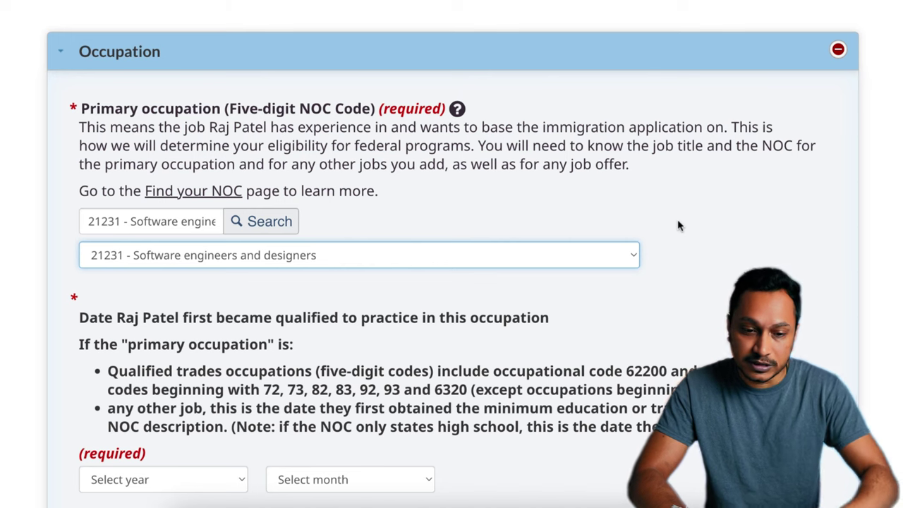
scroll(257, 280, down, 2)
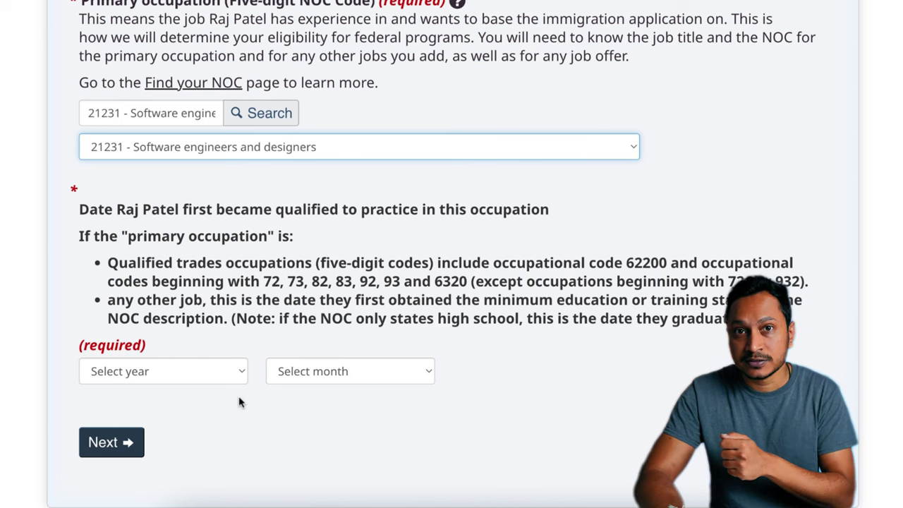
Step: Set the date first qualified in the occupation to February 2019
click(218, 374)
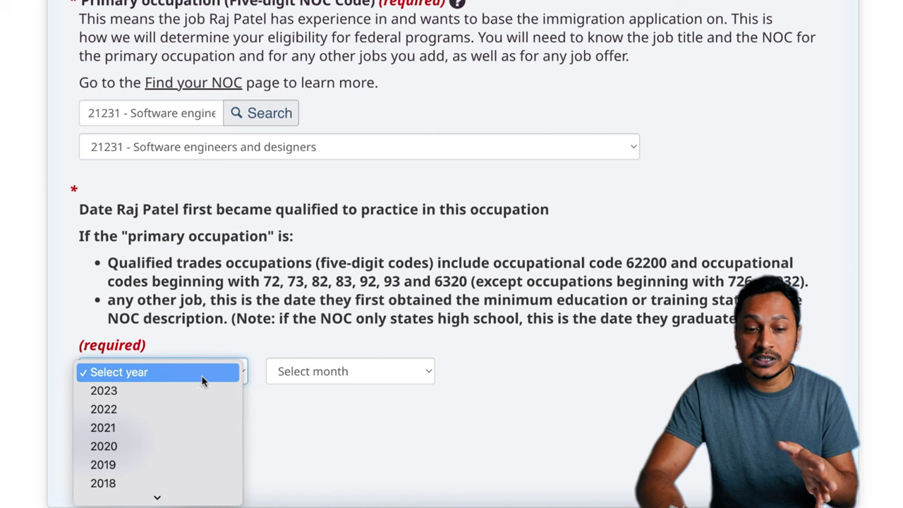
click(166, 463)
click(312, 372)
click(320, 409)
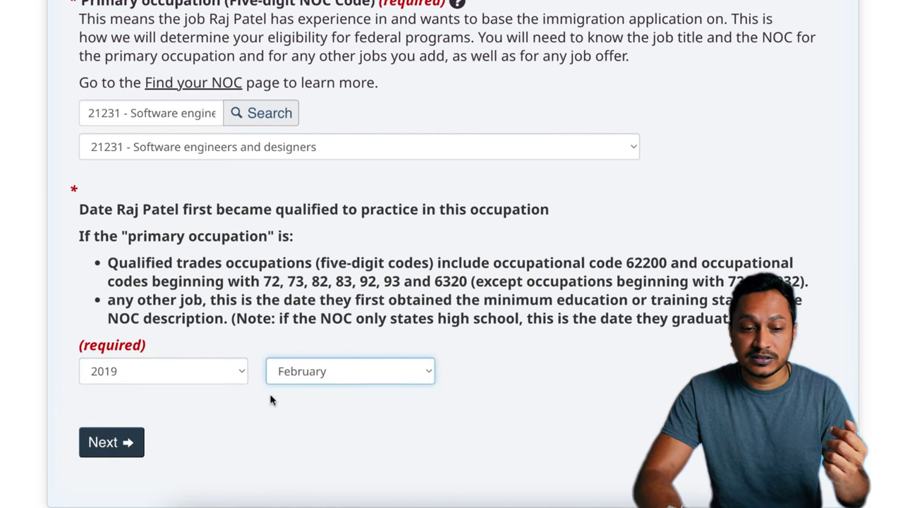
scroll(329, 443, down, 3)
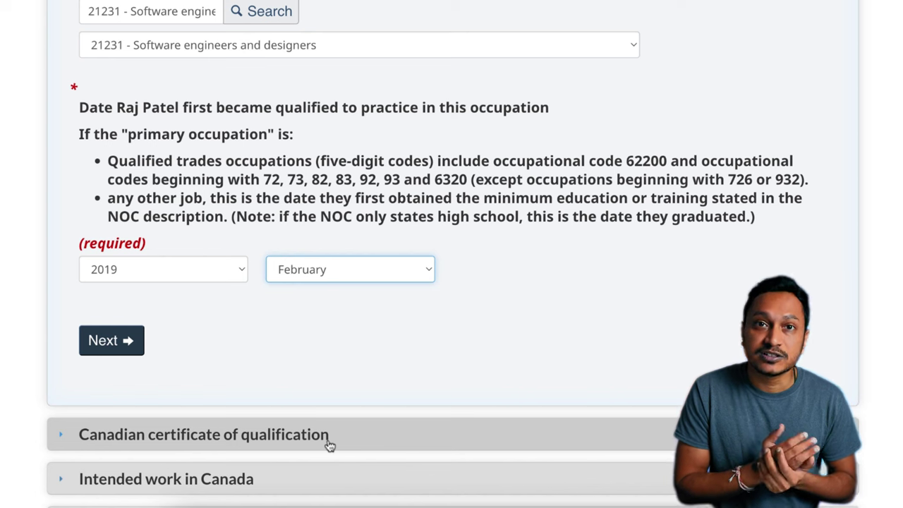
scroll(329, 444, up, 2)
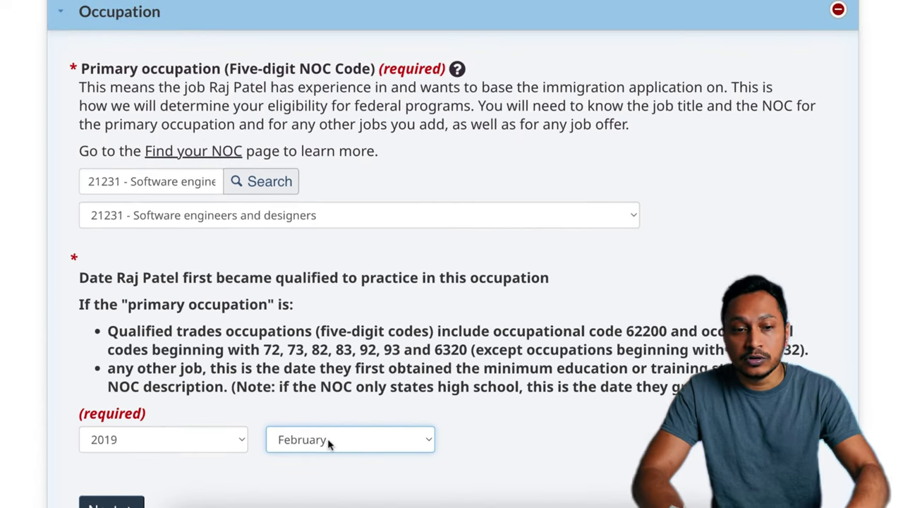
scroll(329, 441, down, 2)
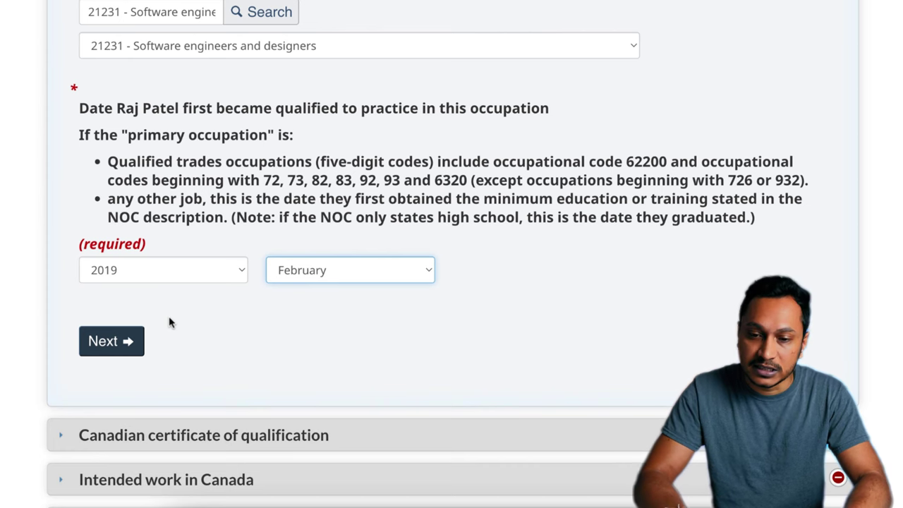
scroll(169, 322, down, 1)
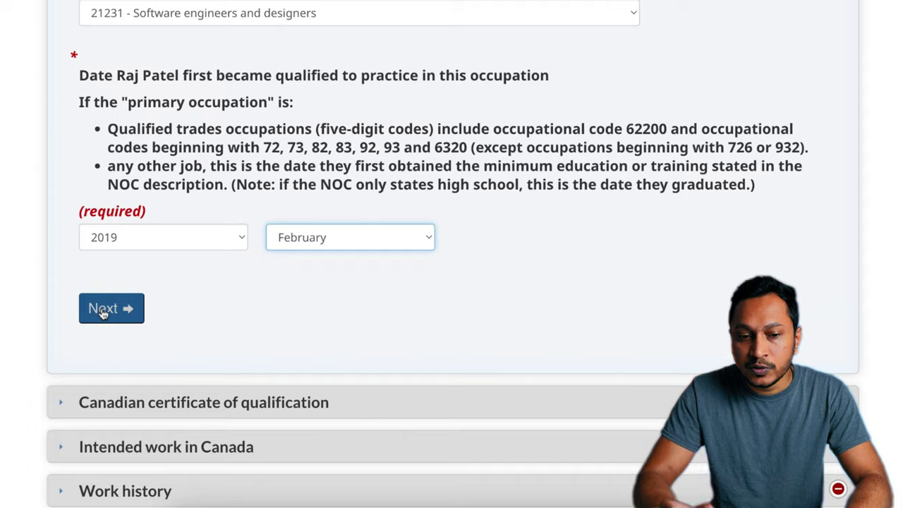
Step: Move on to the certificate of qualification question, read its help, and answer No
click(102, 310)
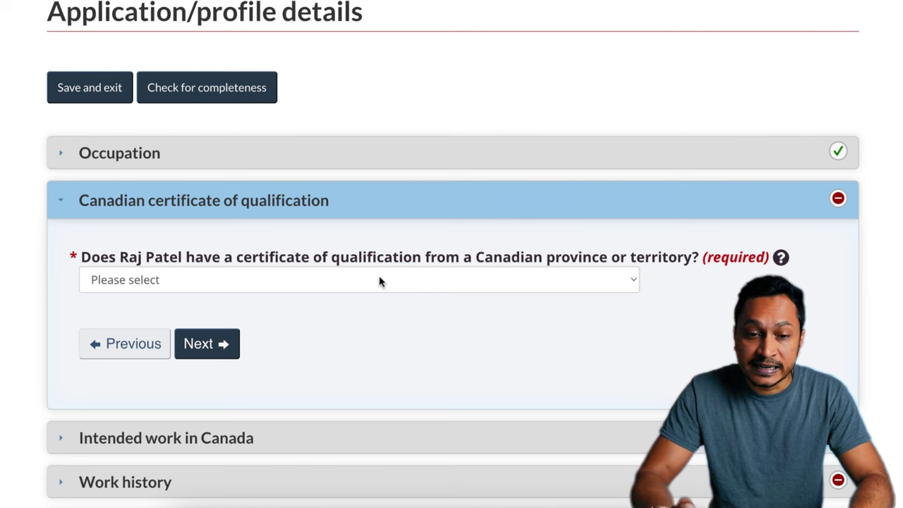
click(379, 282)
click(798, 254)
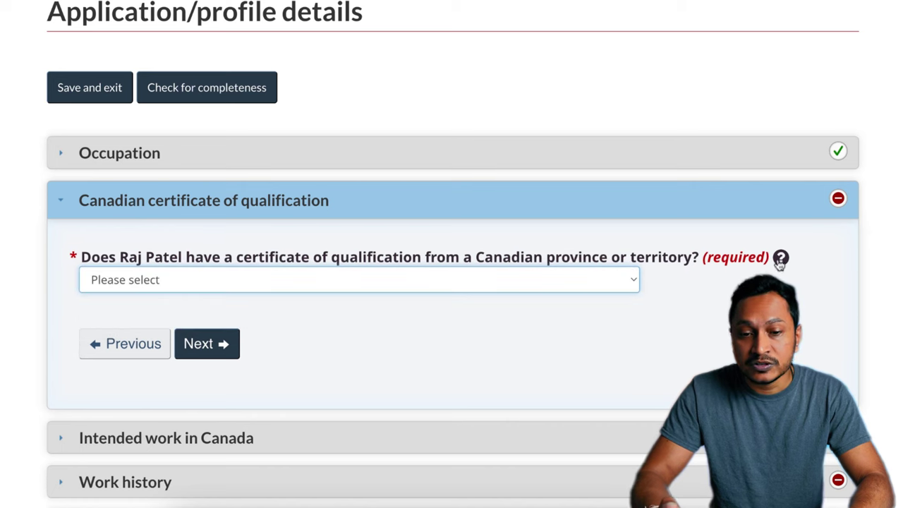
click(782, 259)
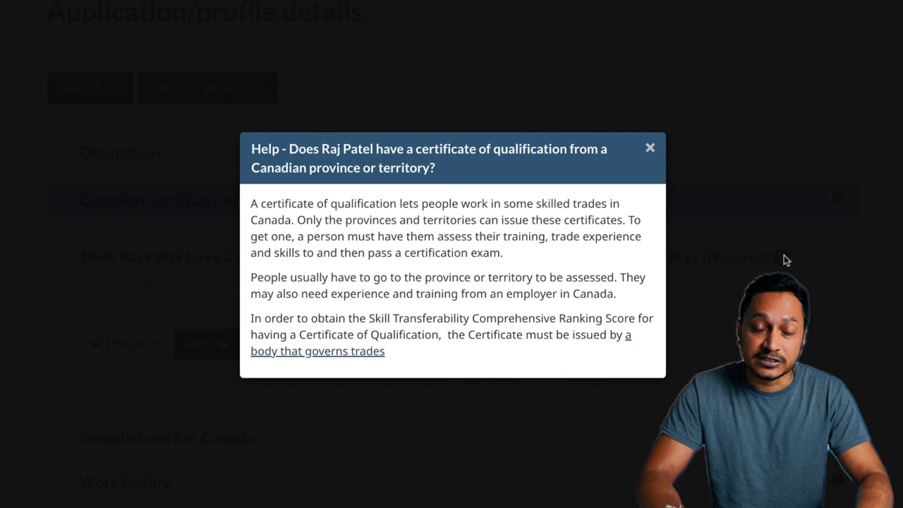
click(784, 260)
click(238, 280)
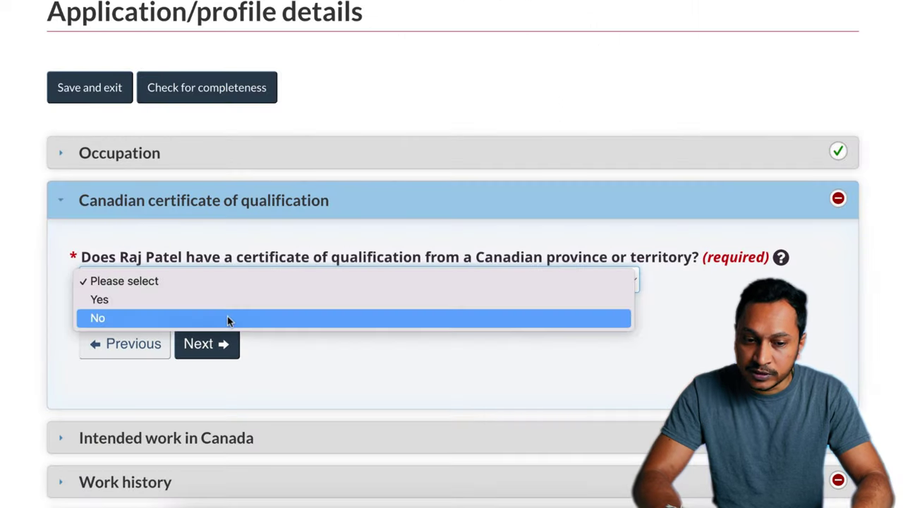
click(227, 318)
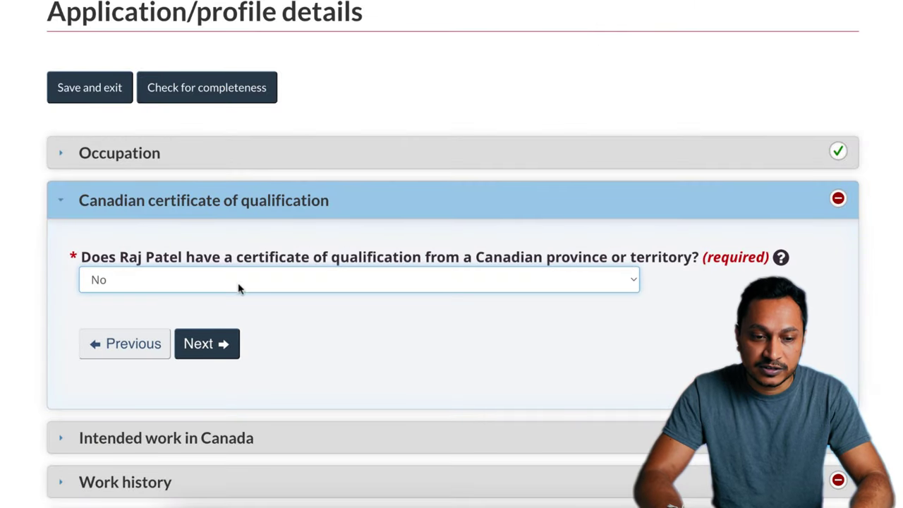
Step: Try Yes with certificate occupation NOC 94105, then revert the answer to No
click(208, 286)
click(210, 262)
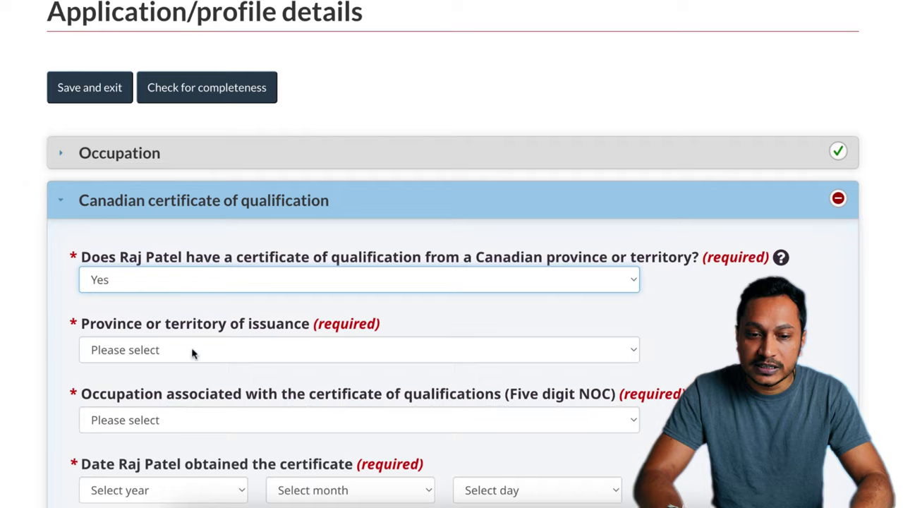
scroll(217, 380, down, 2)
scroll(218, 380, down, 2)
scroll(218, 380, up, 2)
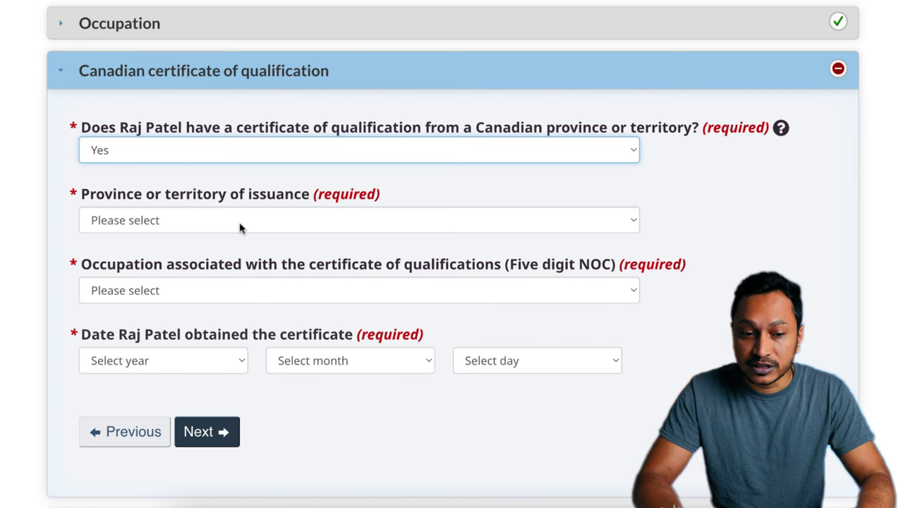
scroll(240, 227, down, 1)
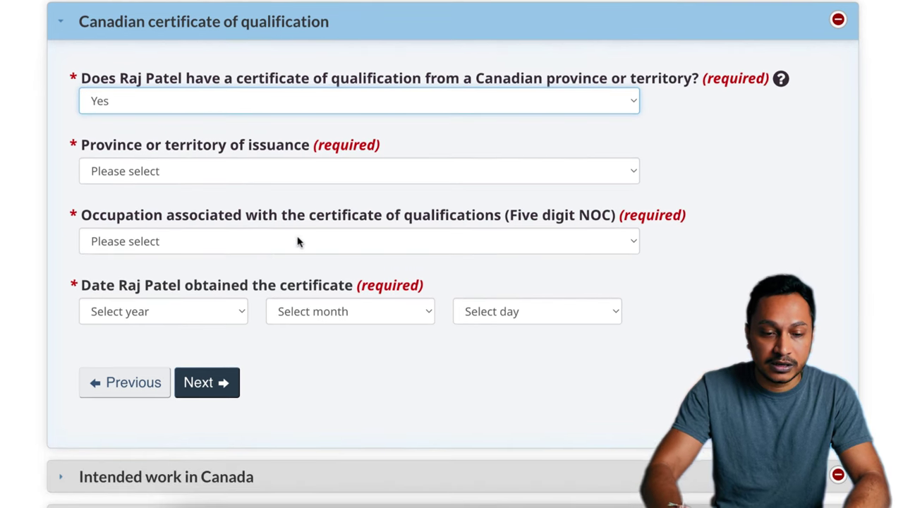
click(297, 241)
click(549, 331)
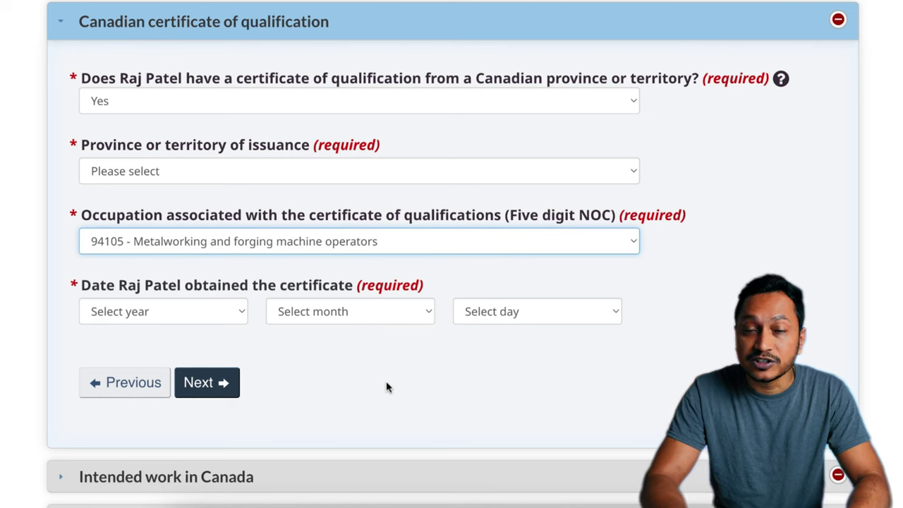
scroll(391, 383, up, 1)
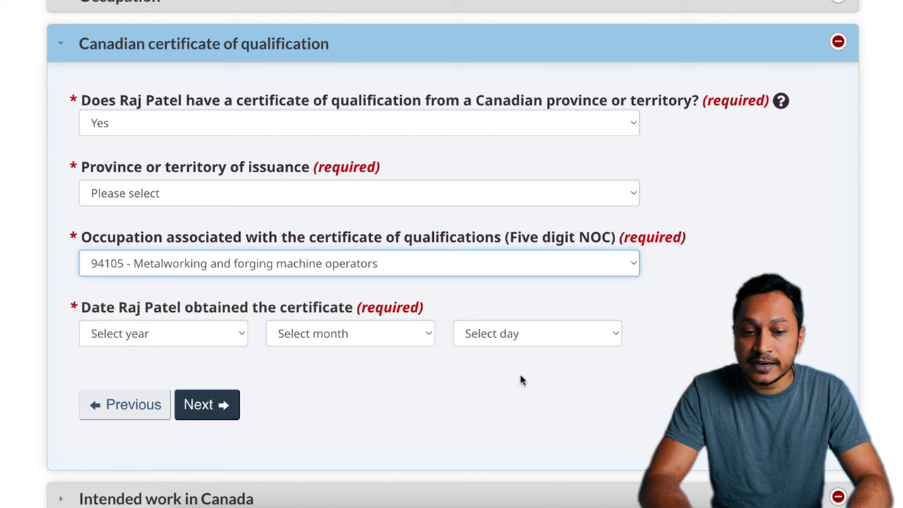
click(223, 128)
click(224, 143)
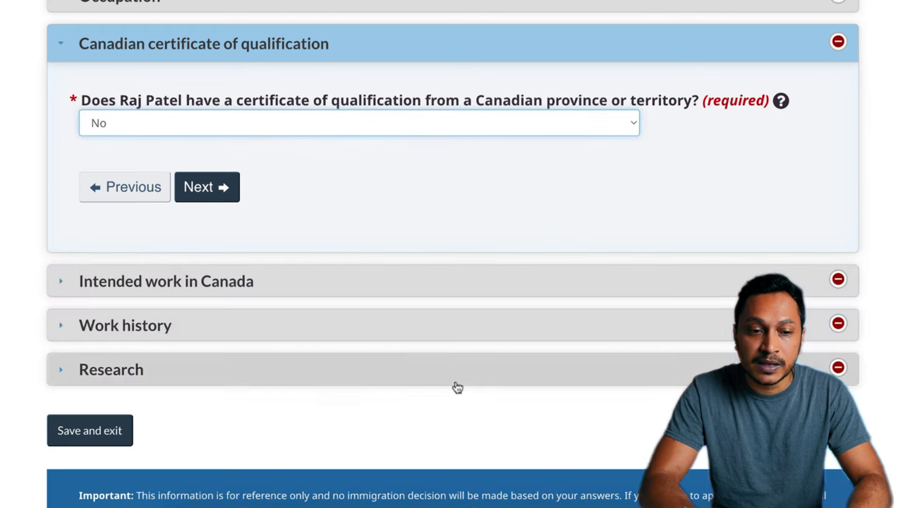
Step: Save the certificate section and continue to Intended work in Canada
click(222, 187)
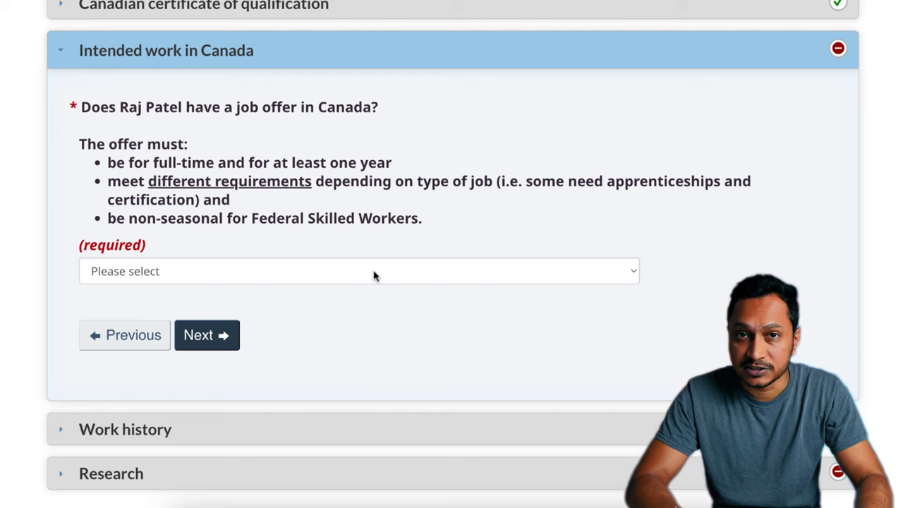
Step: Set the answer to having a job offer in Canada, switching between Yes and No
click(375, 275)
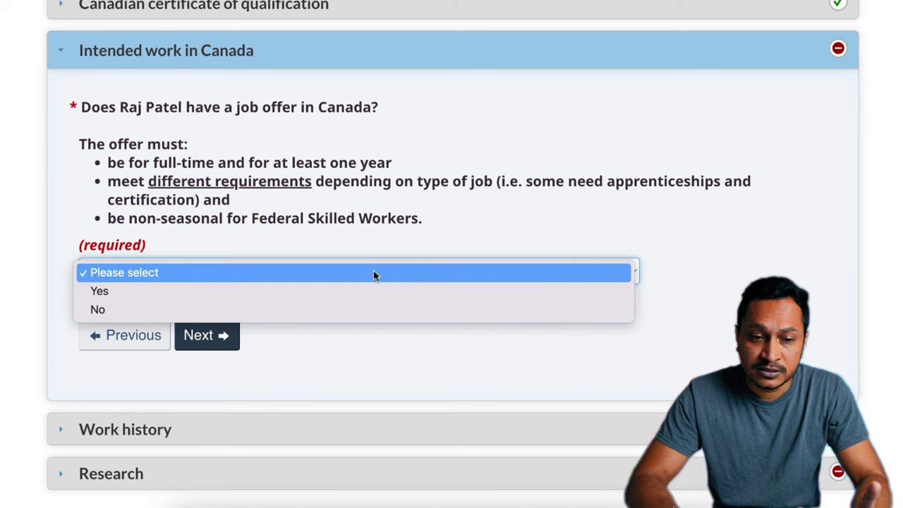
key(Escape)
key(Down)
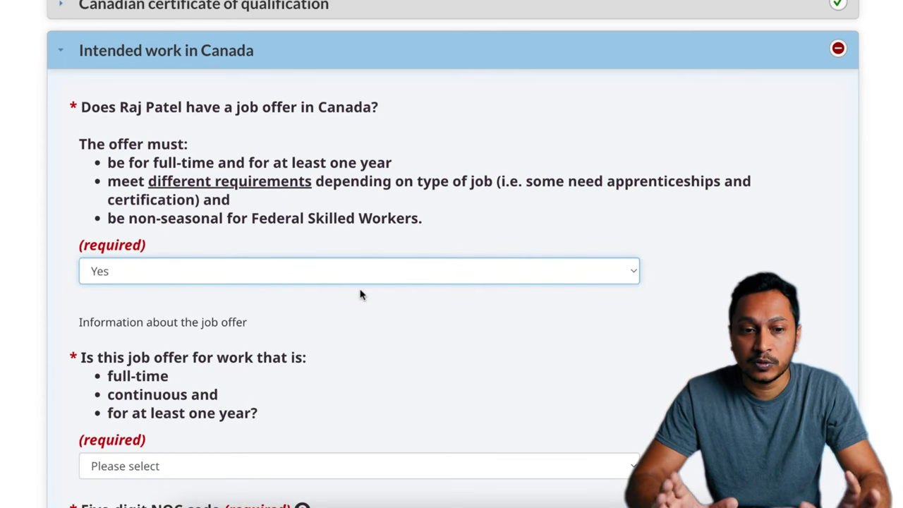
scroll(360, 295, down, 3)
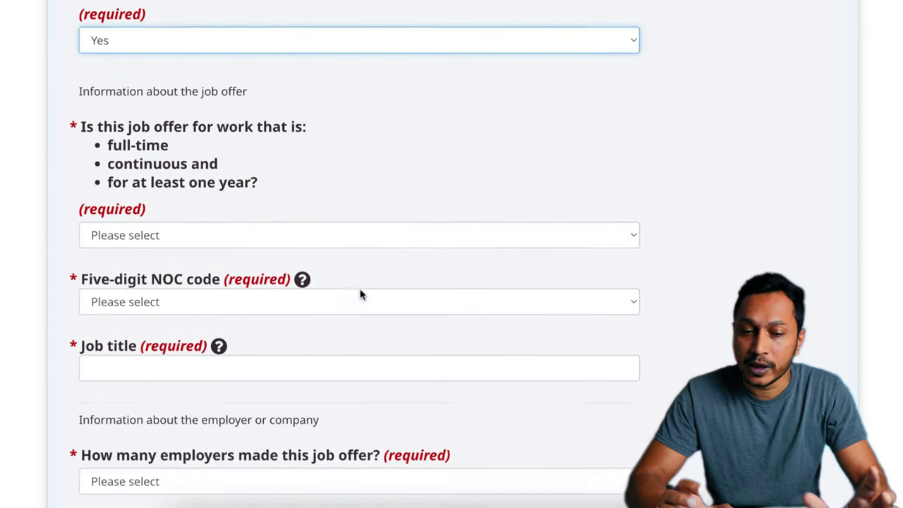
scroll(360, 295, down, 2)
scroll(360, 295, up, 4)
click(276, 181)
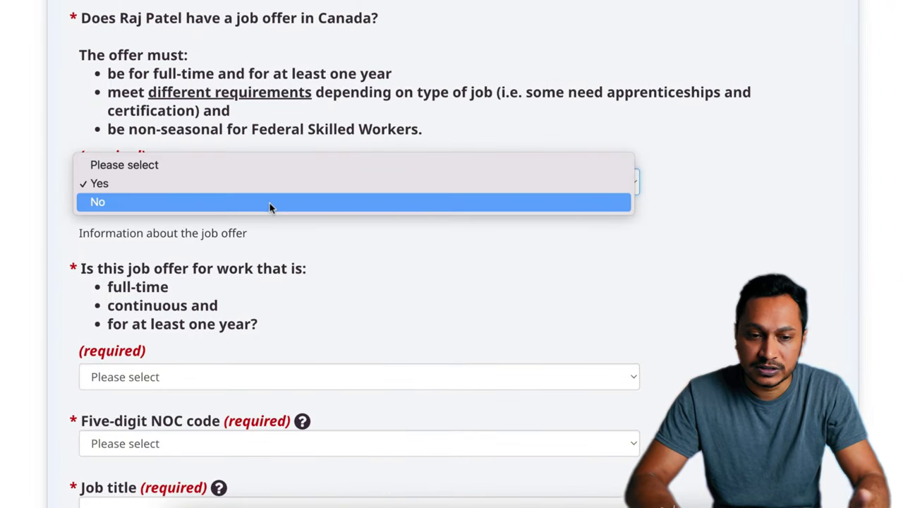
key(Escape)
key(Down)
scroll(484, 313, up, 2)
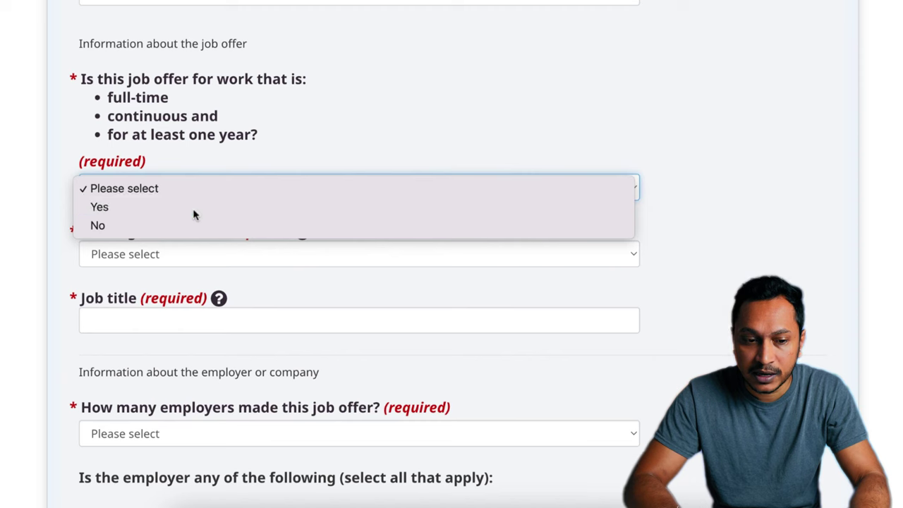
Step: Mark the offer full-time and non-seasonal, with NOC code 00015 Senior managers
click(193, 206)
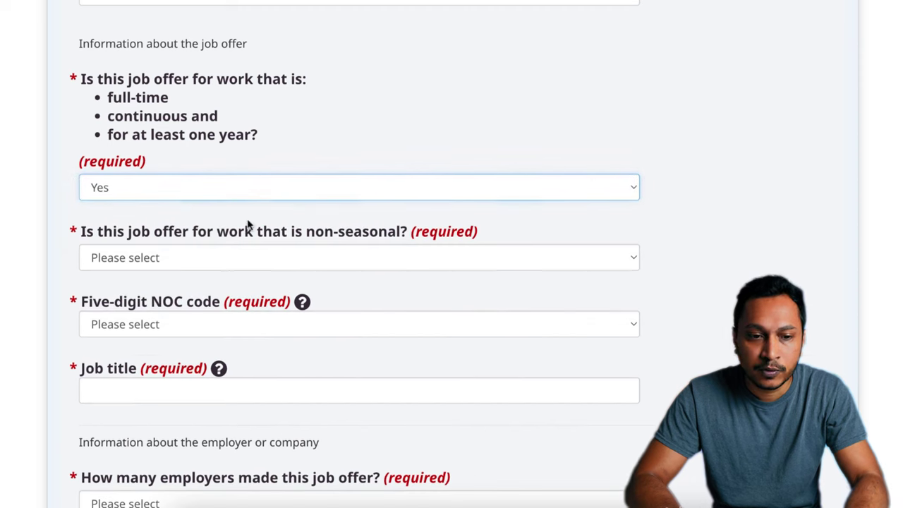
click(211, 260)
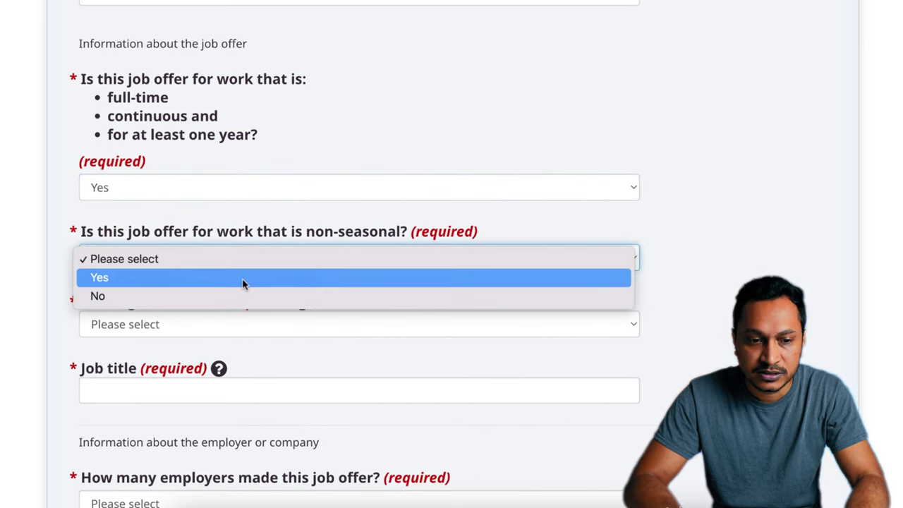
click(242, 278)
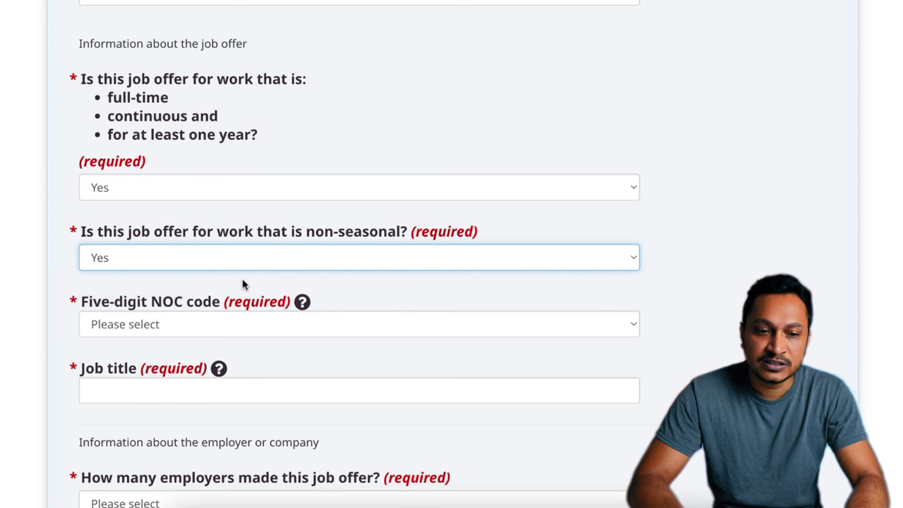
scroll(242, 284, down, 2)
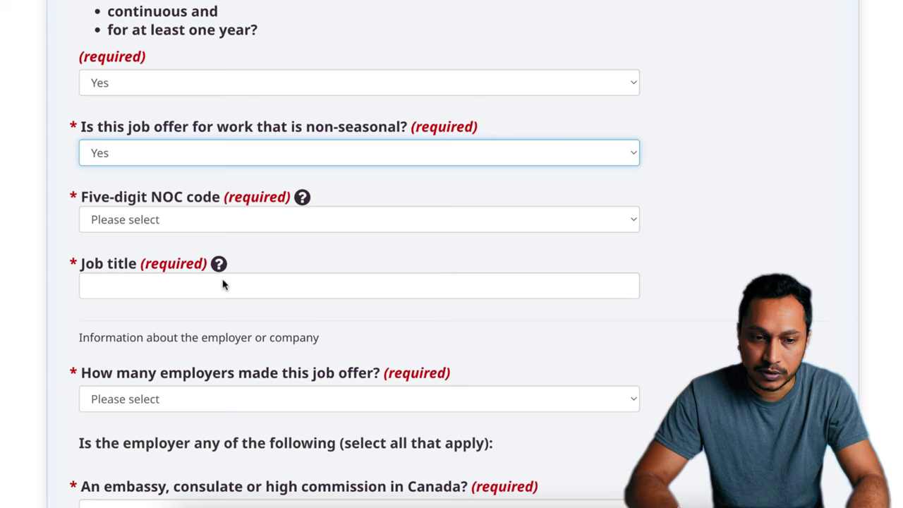
click(206, 220)
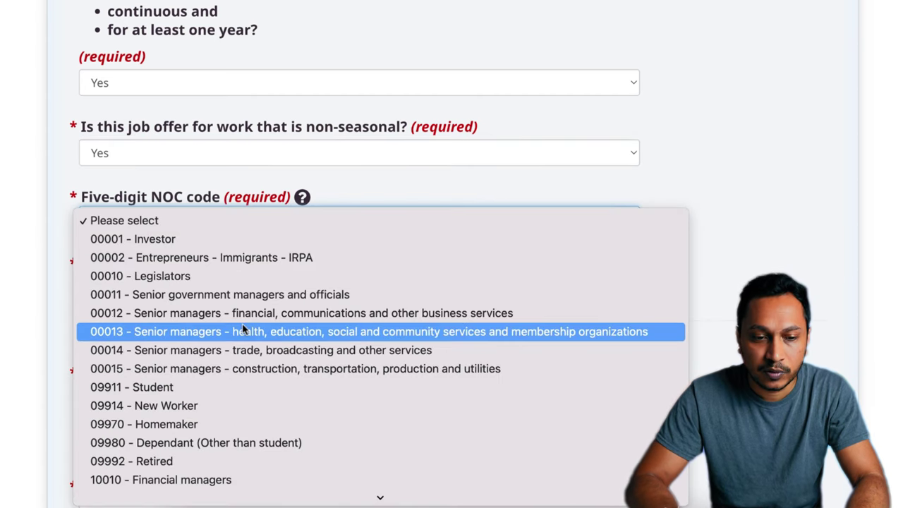
click(254, 368)
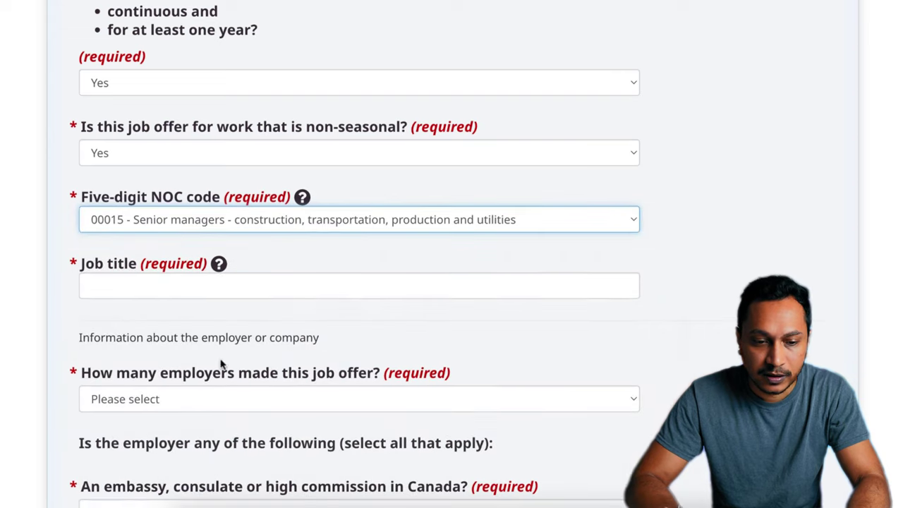
scroll(215, 238, down, 2)
Step: Enter job title 'Senior Manager' and state that one employer made the offer
click(199, 180)
text(Senior Manager)
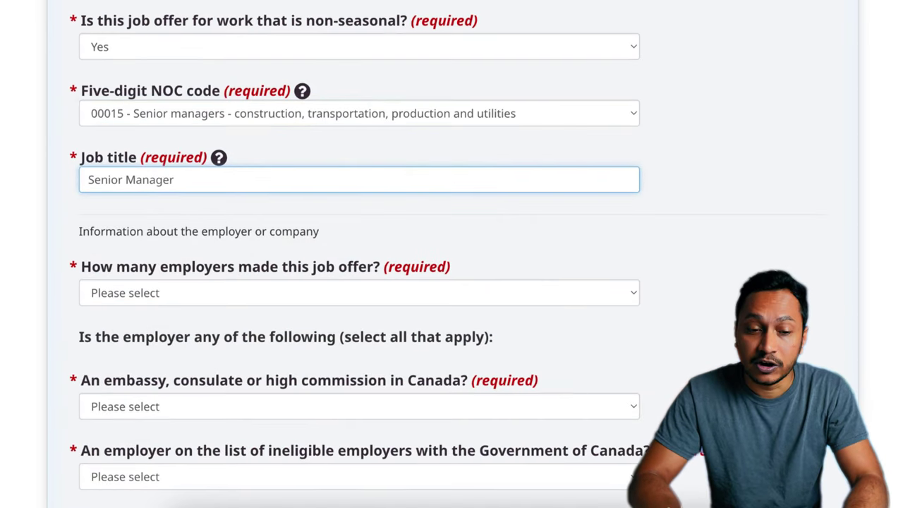
scroll(257, 245, down, 3)
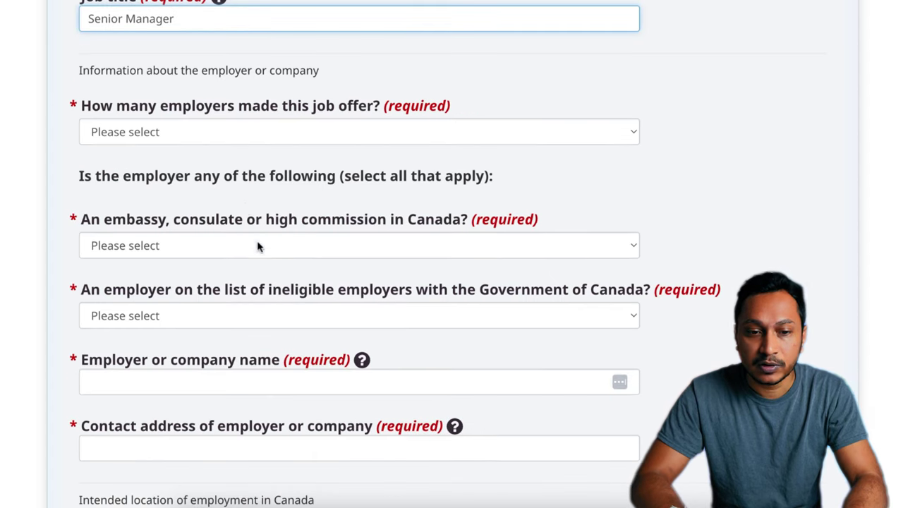
click(237, 132)
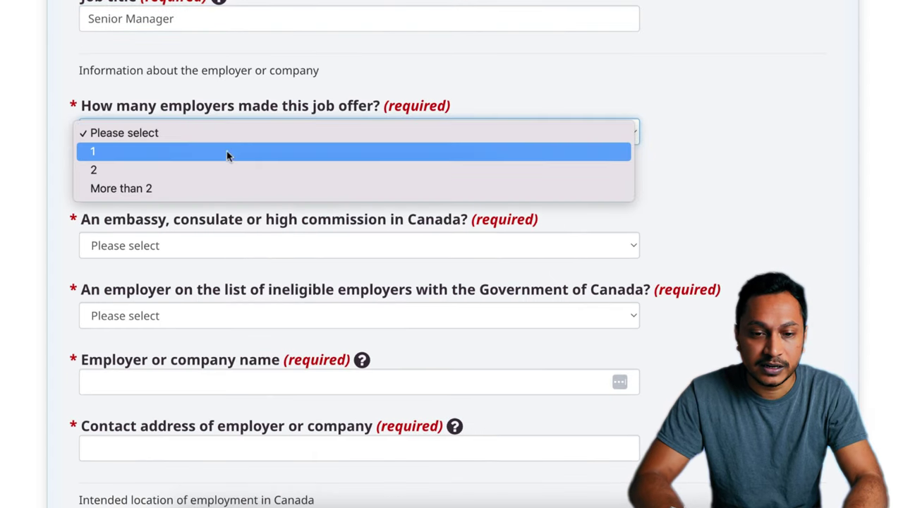
click(227, 151)
Step: Answer No to the employer being an embassy, then open the ineligible-employers question
scroll(259, 226, down, 2)
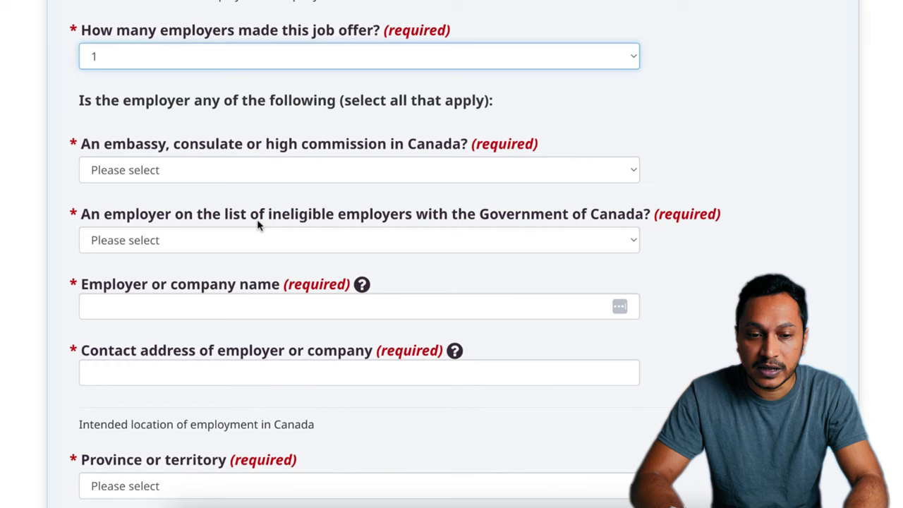
click(200, 173)
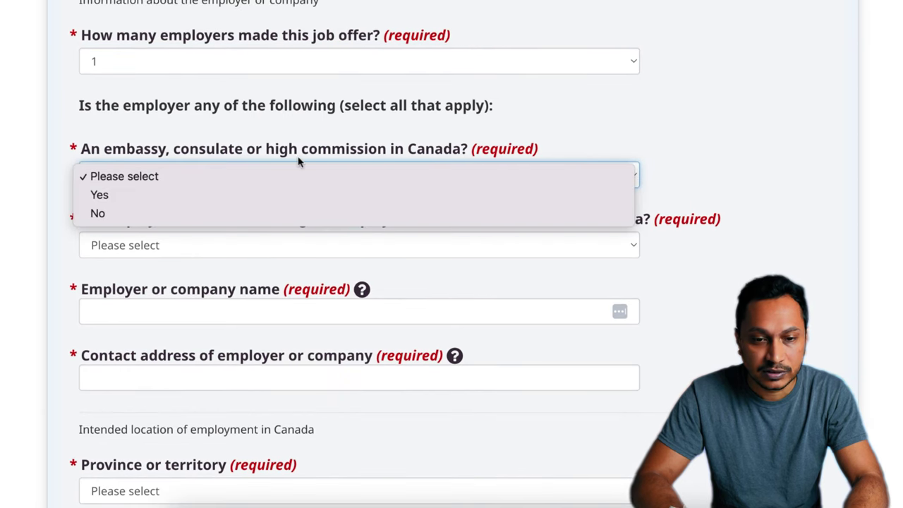
click(144, 213)
scroll(191, 141, down, 3)
click(192, 142)
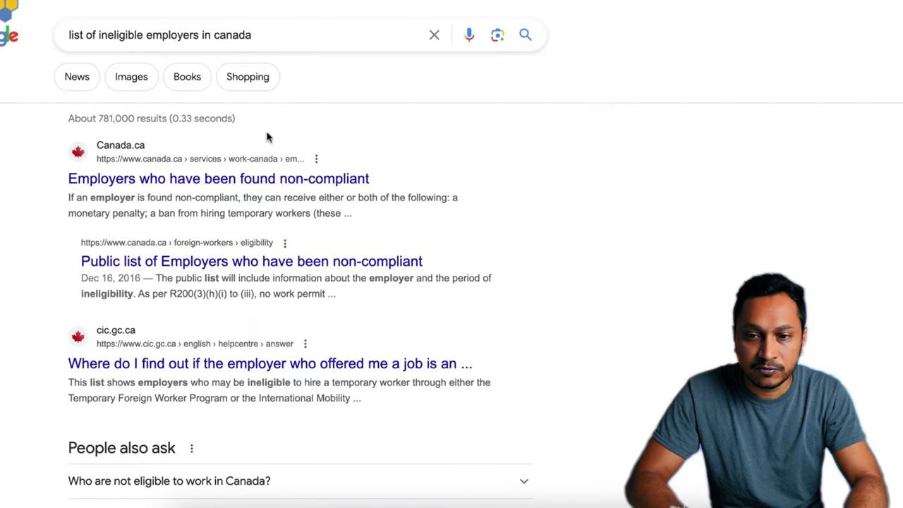
Step: Open and browse Canada.ca's list of non-compliant employers
click(283, 185)
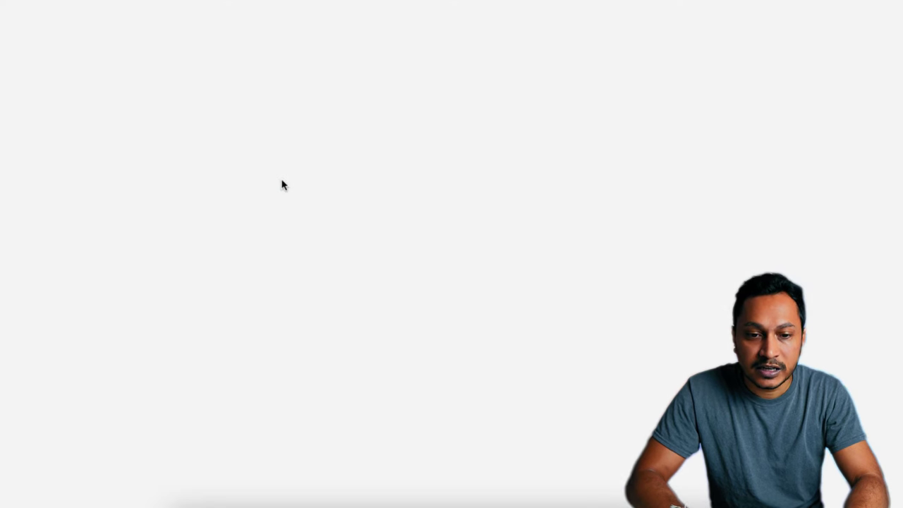
scroll(445, 202, down, 6)
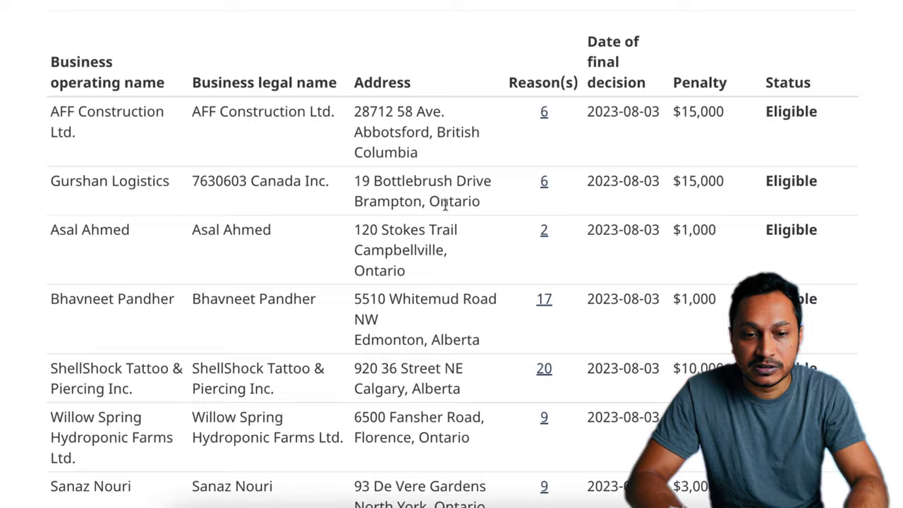
scroll(444, 204, up, 2)
scroll(444, 204, down, 5)
scroll(432, 199, up, 4)
scroll(432, 199, down, 1)
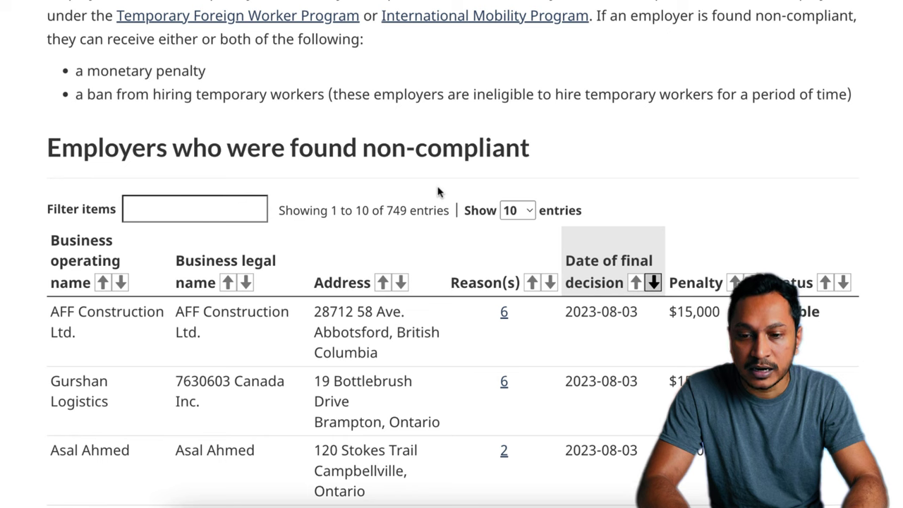
scroll(363, 256, down, 1)
scroll(363, 257, down, 3)
scroll(355, 195, up, 2)
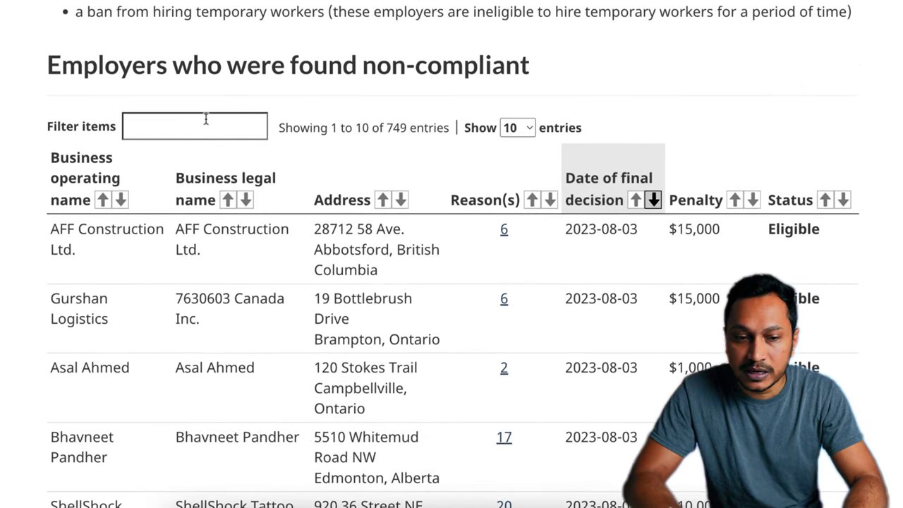
Step: Check the employers table, then answer No to the ineligible-employers question
click(208, 120)
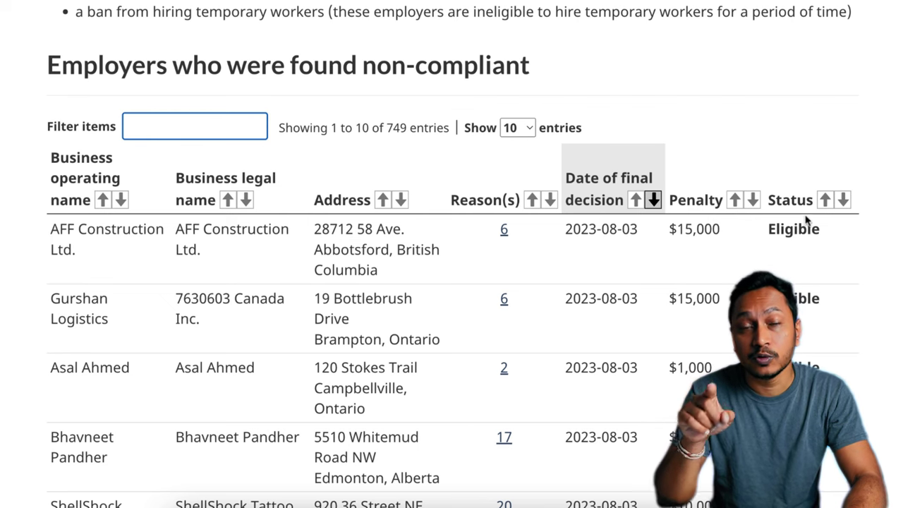
scroll(824, 101, down, 9)
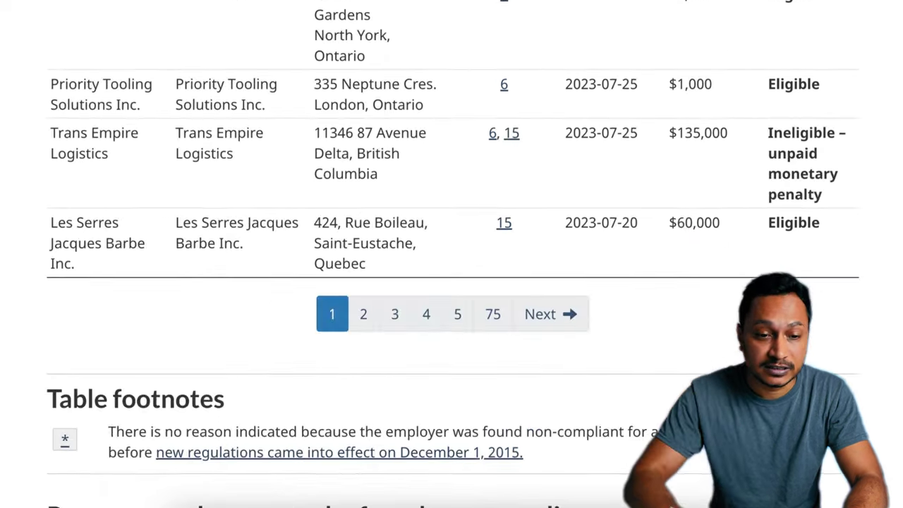
scroll(692, 279, up, 10)
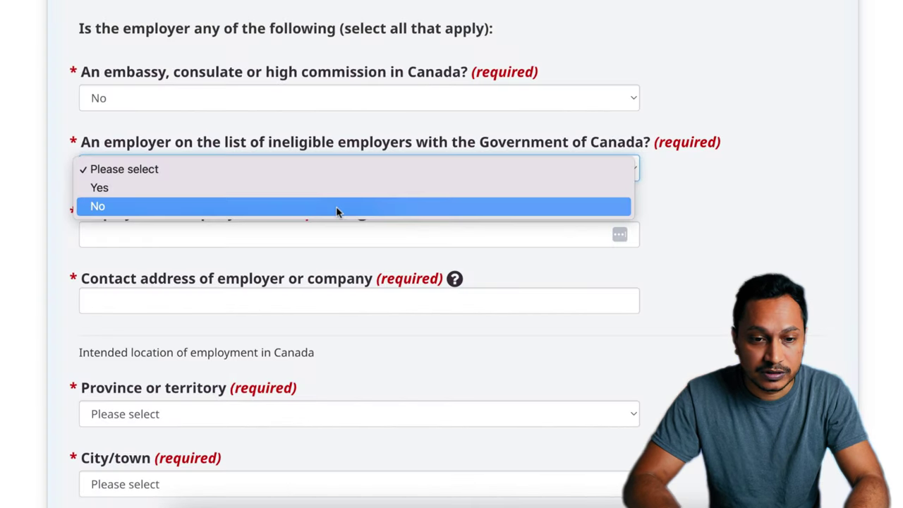
click(337, 206)
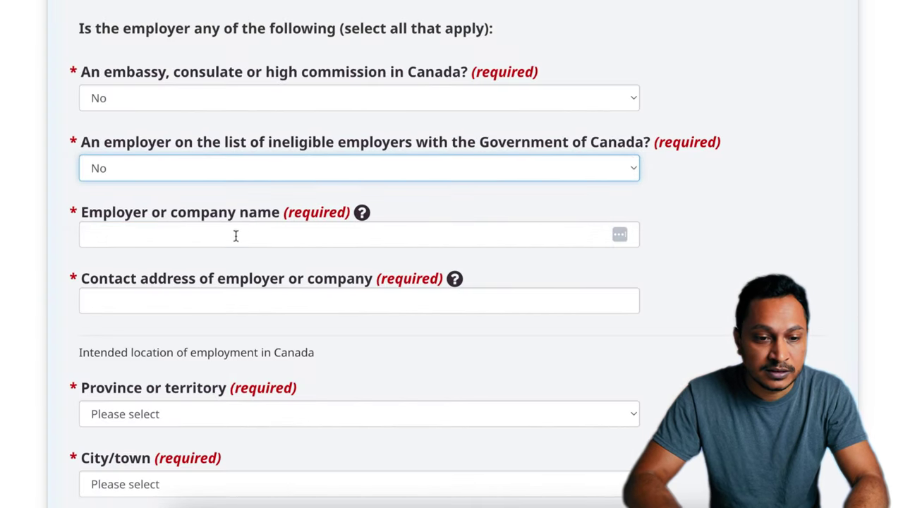
Step: Enter employer ABC comp, contact Toronto, ON, province Ontario, city Toronto and the street address
click(243, 236)
text(ABC comp)
key(Tab)
text(Toronto, ON)
key(Tab)
key(o)
key(Tab)
key(t)
key(Tab)
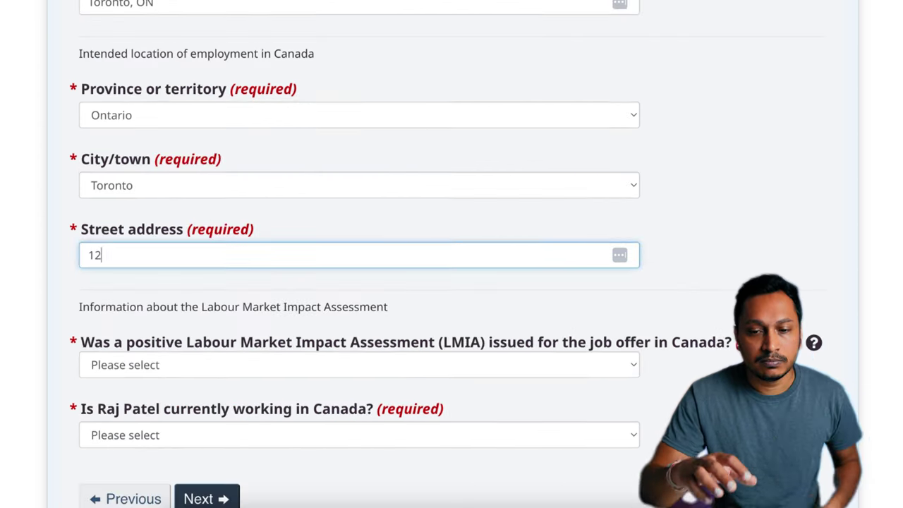
text(34)
scroll(378, 305, down, 2)
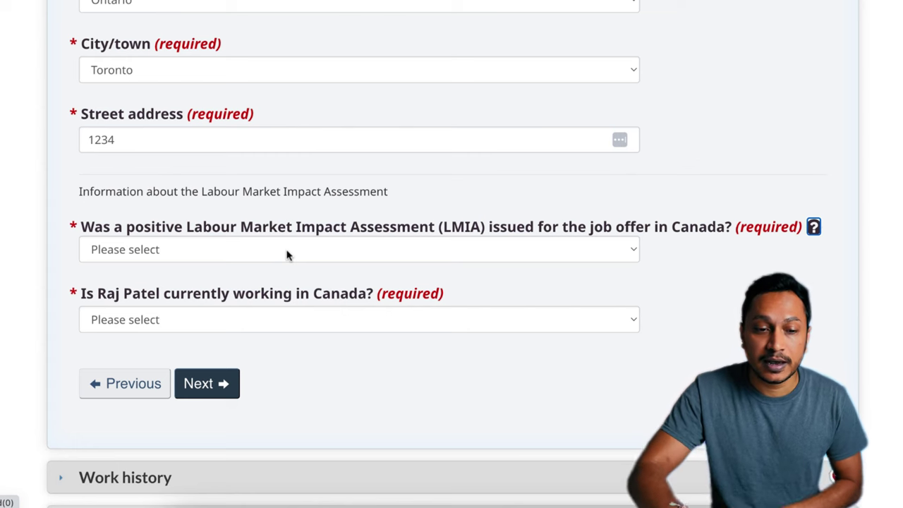
Step: Answer No to the job-offer positive LMIA question
click(287, 256)
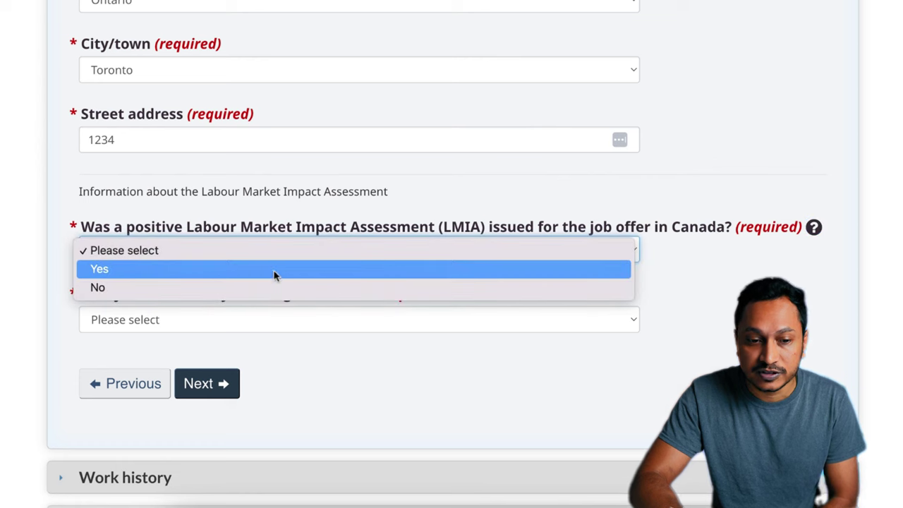
click(275, 270)
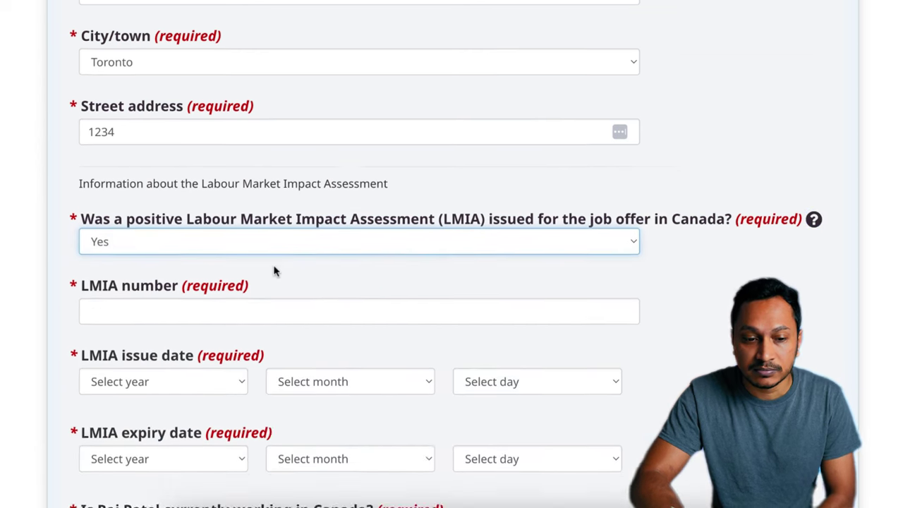
scroll(275, 269, down, 2)
scroll(263, 408, down, 1)
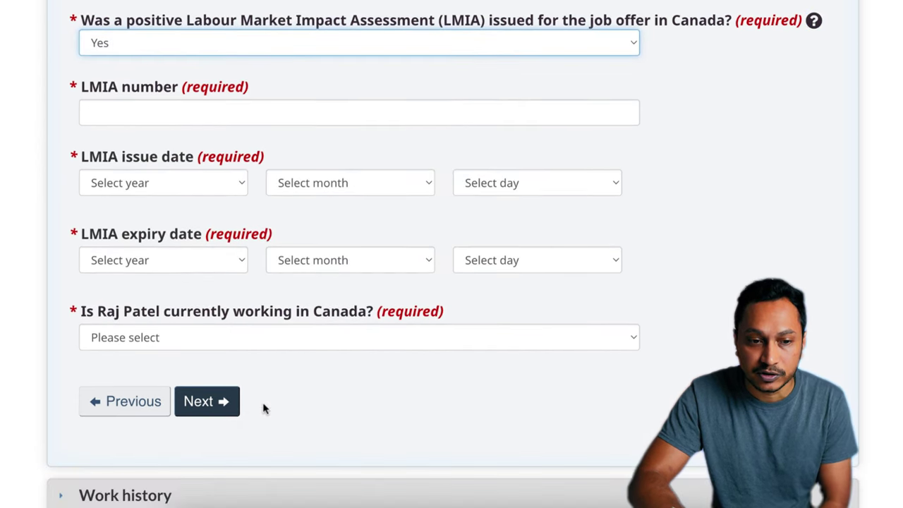
scroll(375, 242, up, 2)
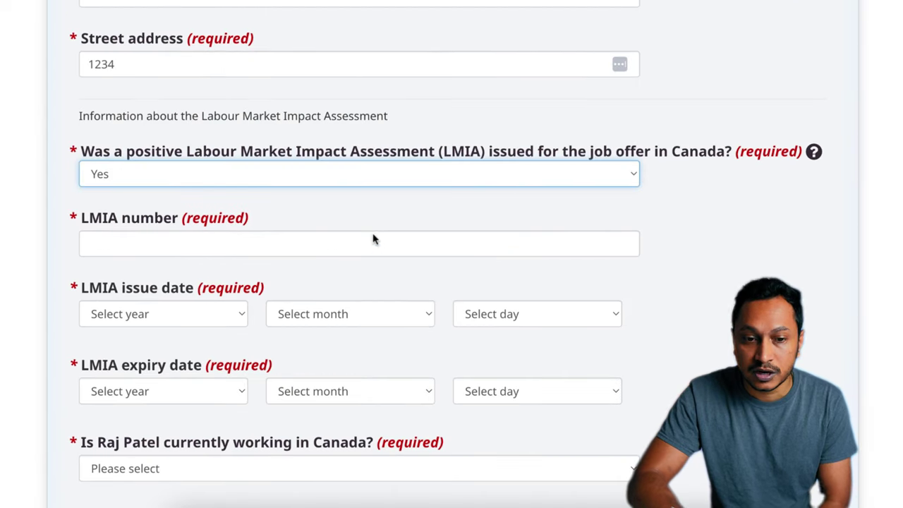
click(300, 222)
click(296, 236)
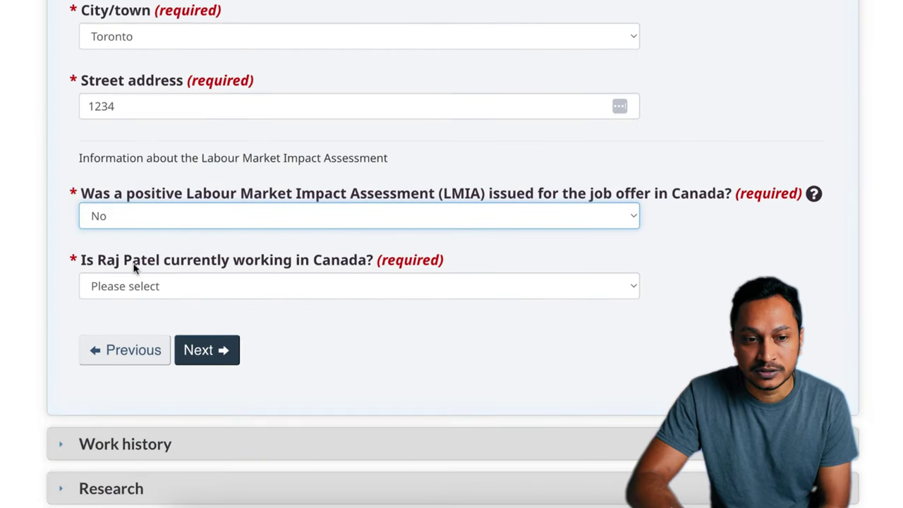
Step: Set currently working in Canada to No
scroll(385, 248, down, 1)
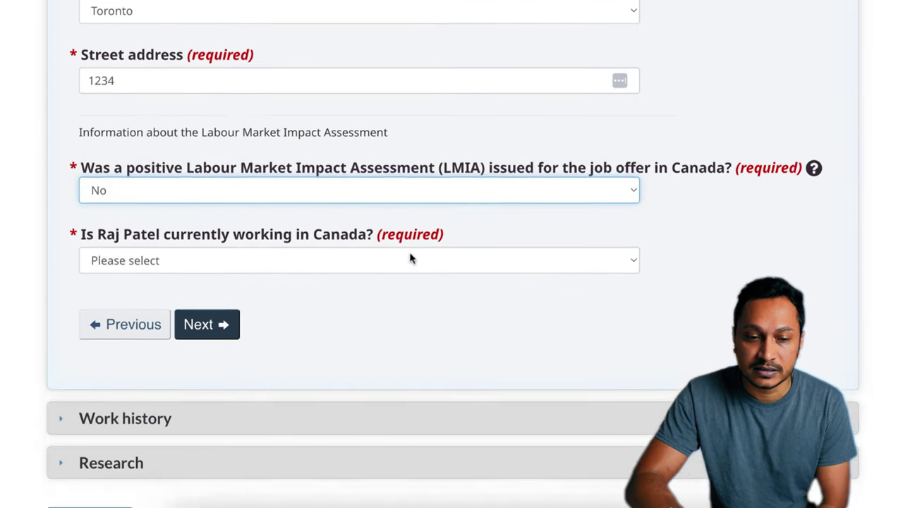
click(376, 254)
click(345, 283)
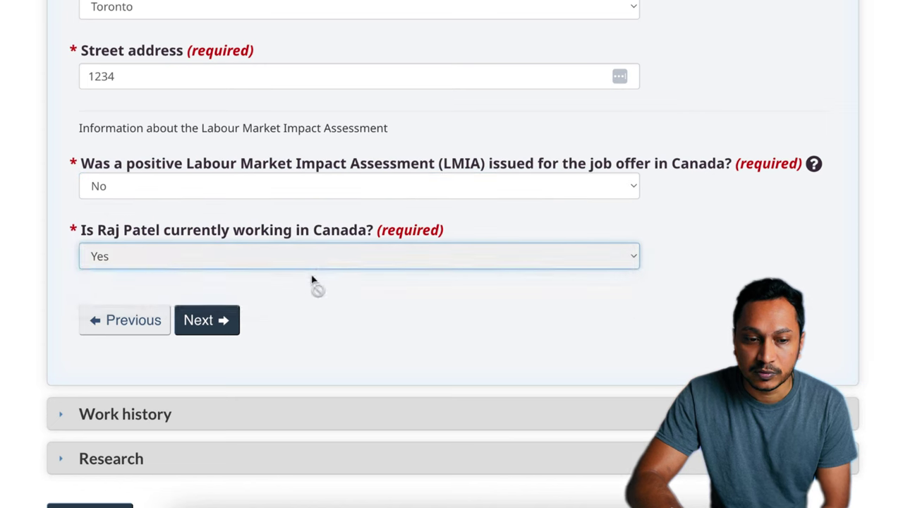
scroll(321, 266, down, 3)
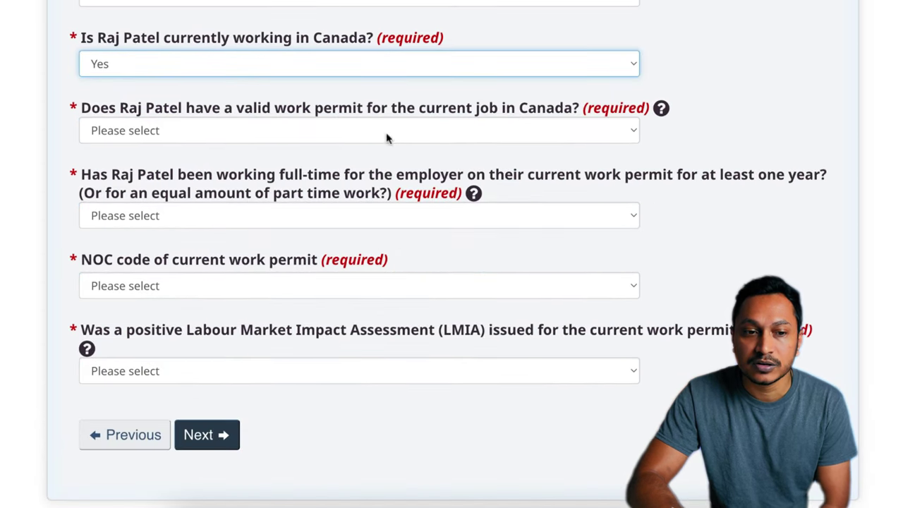
click(353, 69)
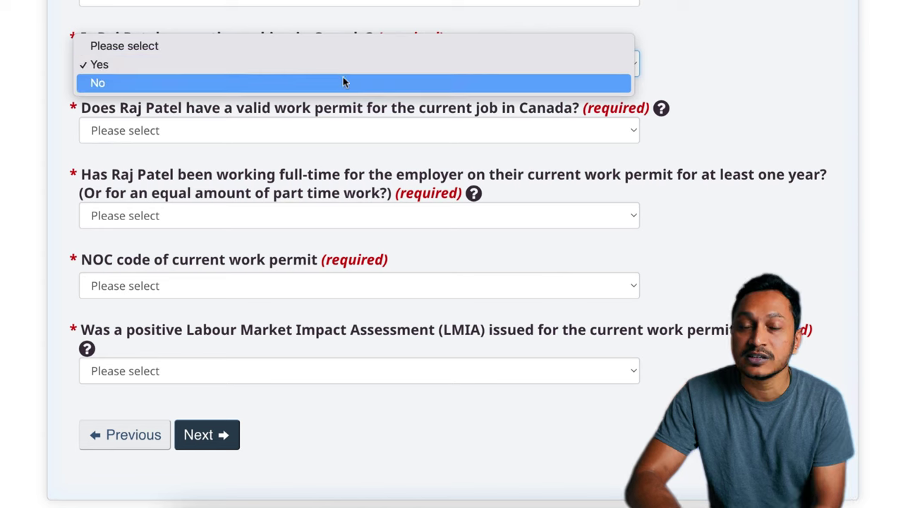
click(345, 83)
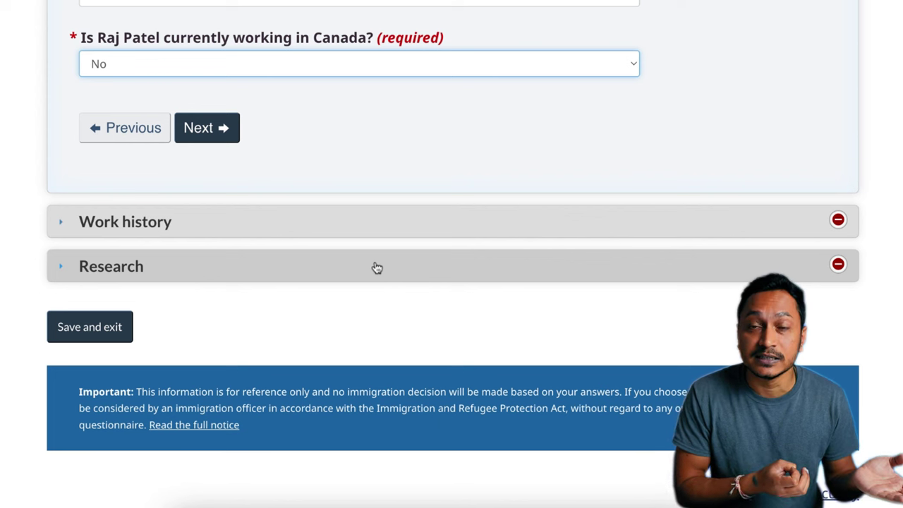
scroll(376, 267, up, 2)
click(276, 141)
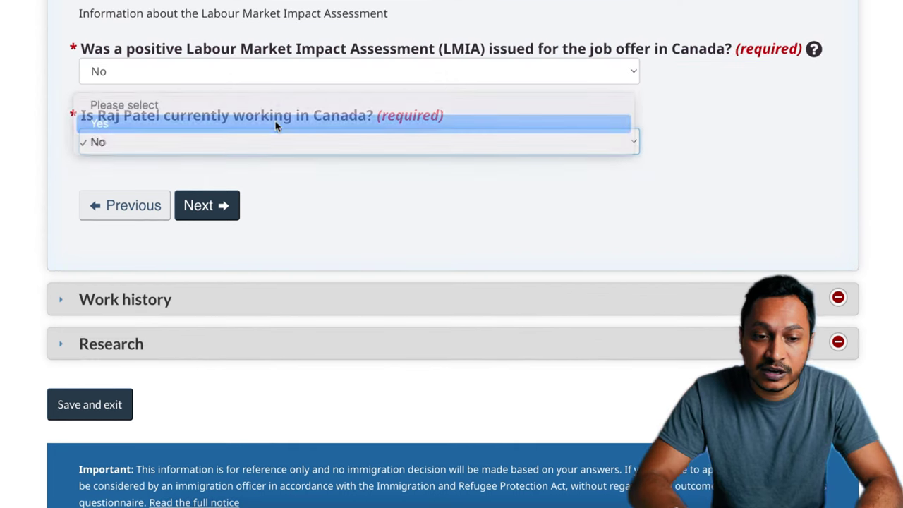
Step: Mark currently working in Canada Yes, valid work permit Yes, and job offer from permit employer No
click(276, 125)
scroll(448, 242, down, 1)
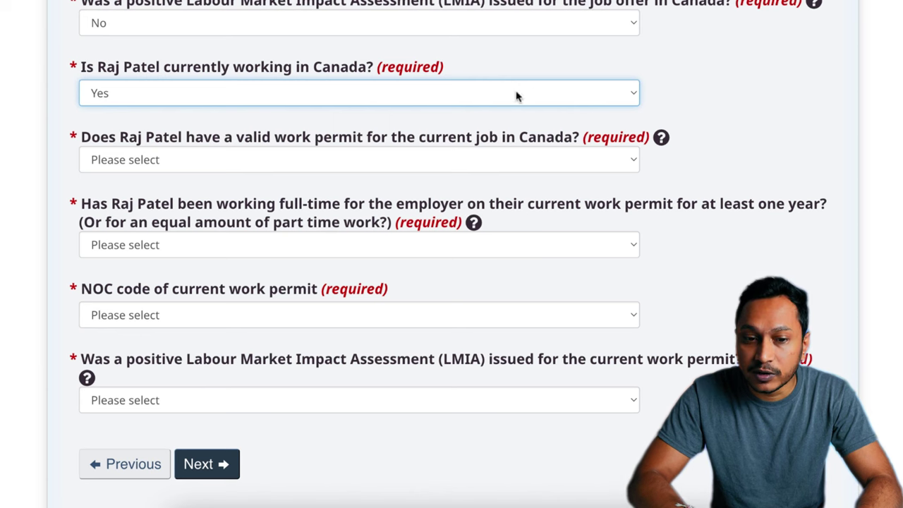
click(323, 163)
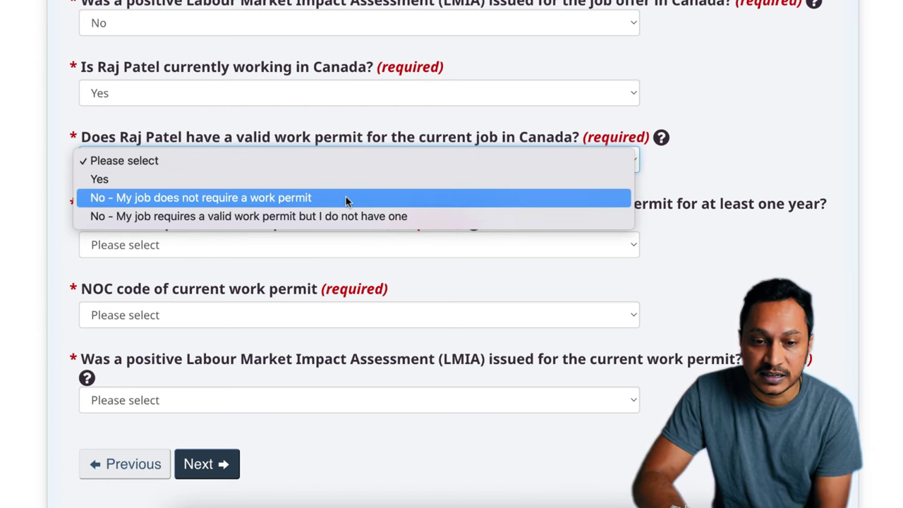
click(307, 176)
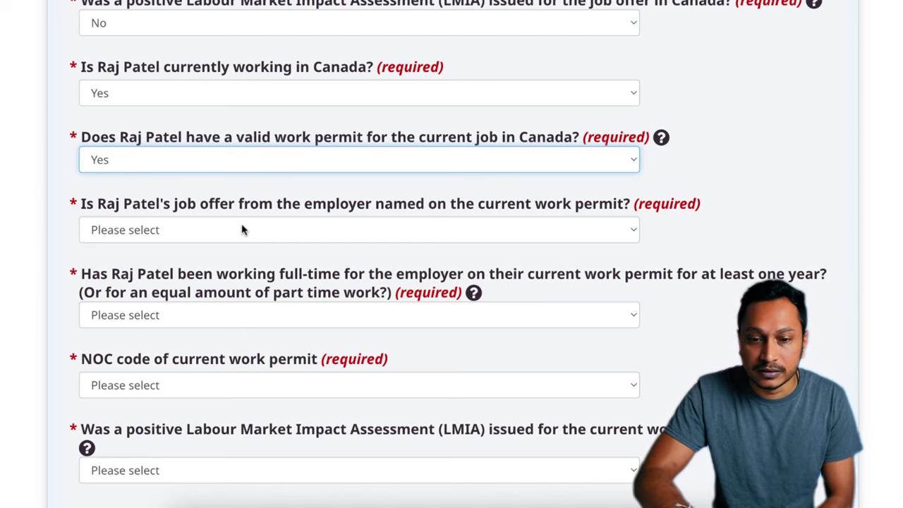
click(242, 230)
click(218, 250)
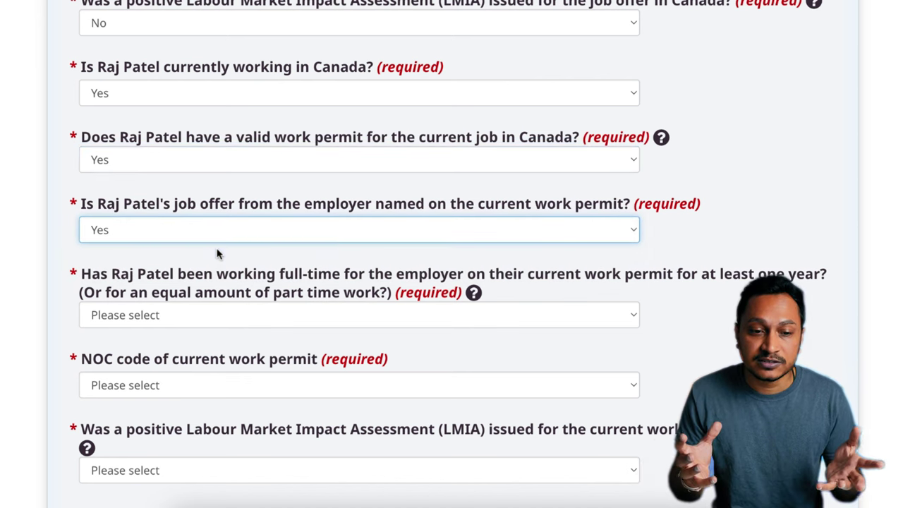
click(240, 230)
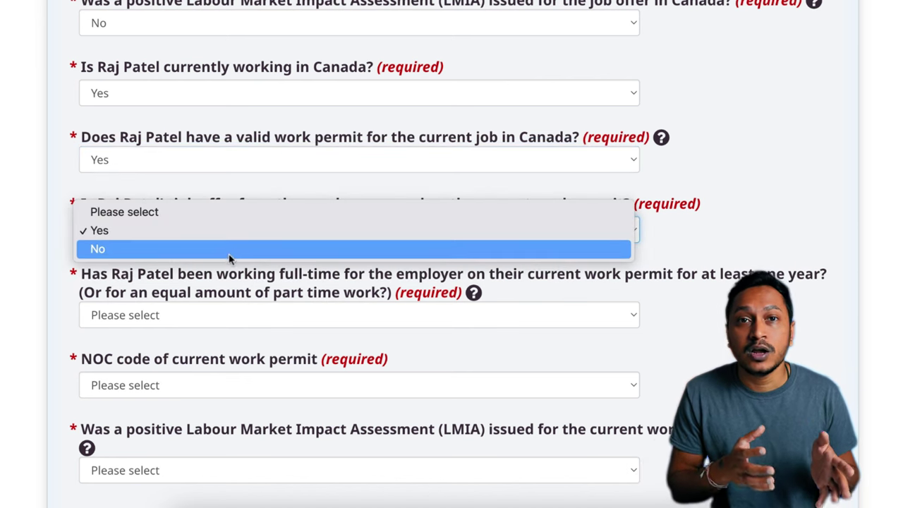
click(237, 250)
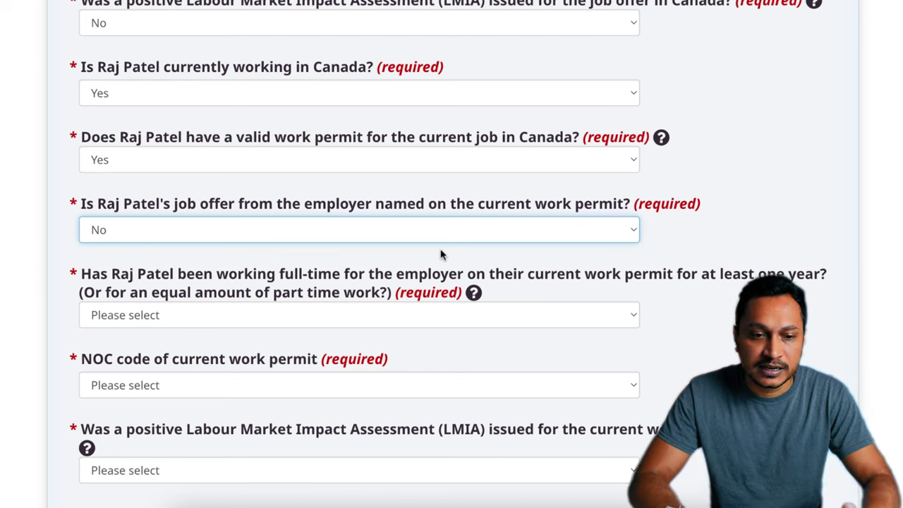
scroll(441, 254, down, 2)
Step: Answer No to a full year of full-time work, choose NOC 0013, answer Yes to LMIA, and continue
click(215, 217)
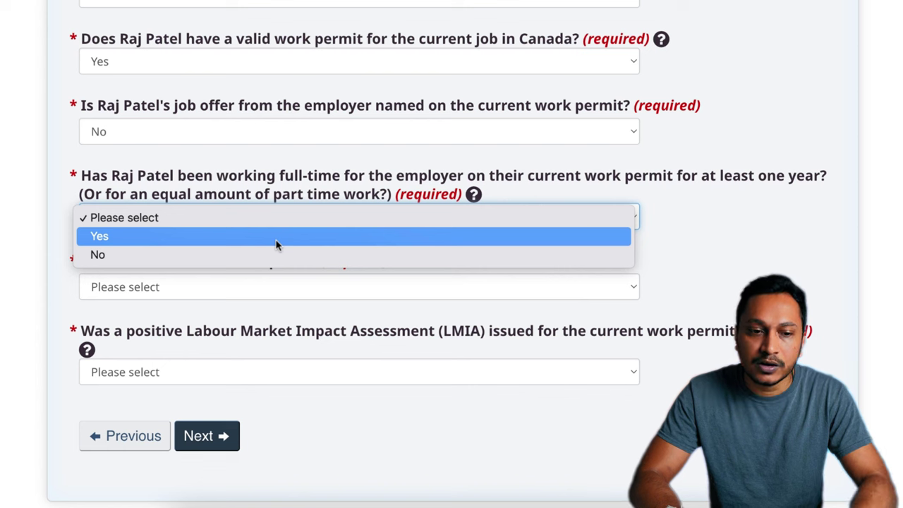
click(98, 254)
scroll(212, 205, down, 2)
click(212, 205)
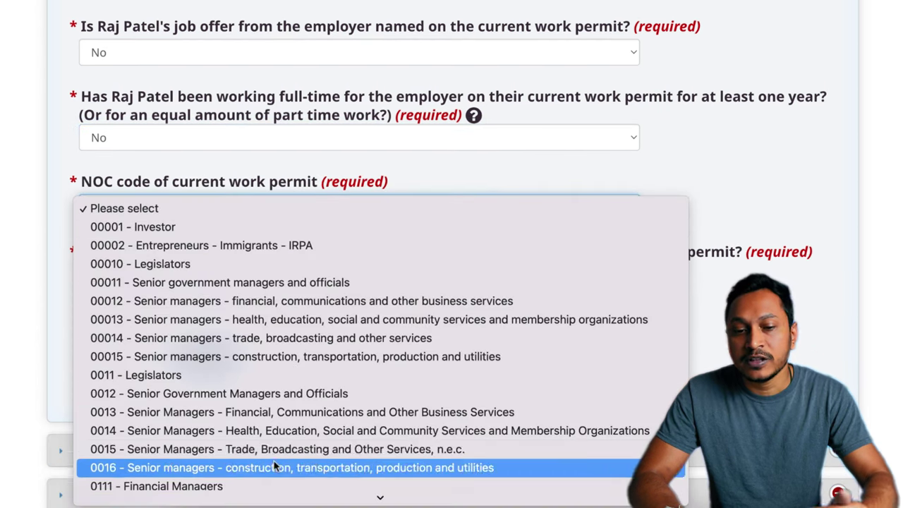
click(275, 412)
click(292, 294)
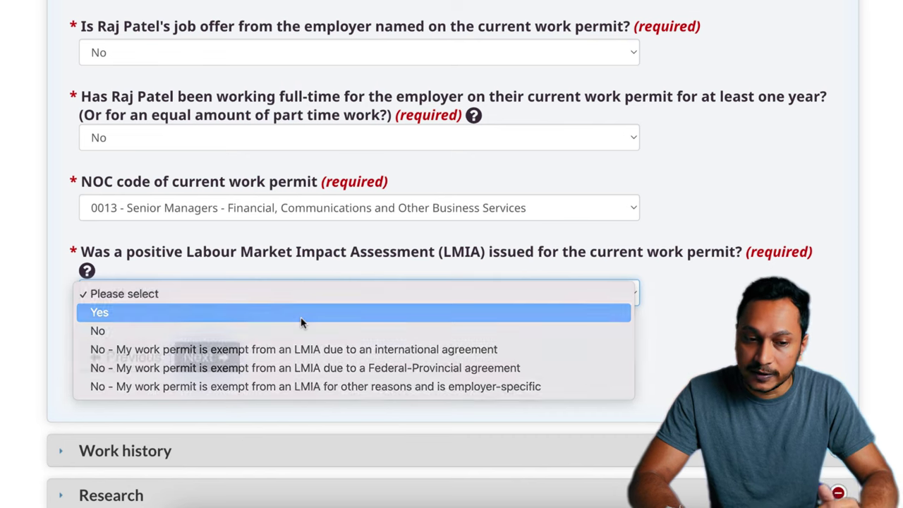
click(302, 319)
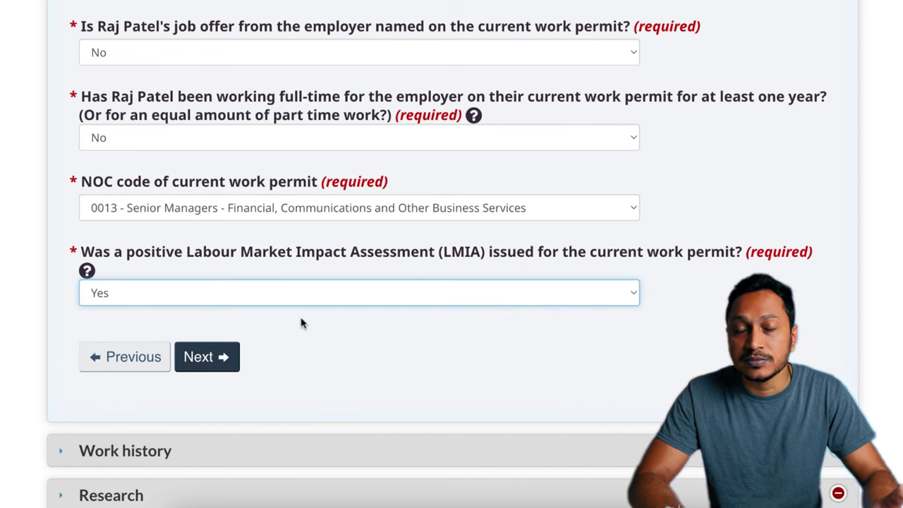
click(221, 358)
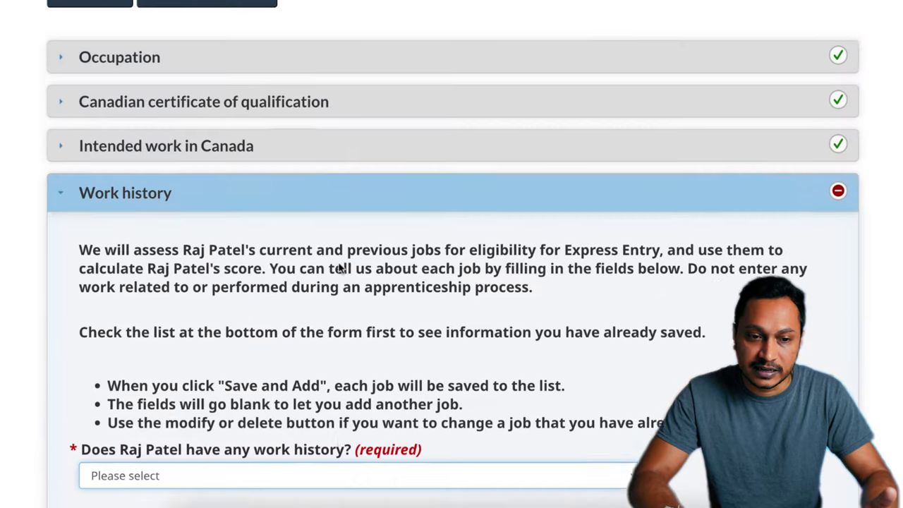
Step: In Intended work in Canada, change having a job offer to No and continue
scroll(339, 268, up, 1)
click(244, 232)
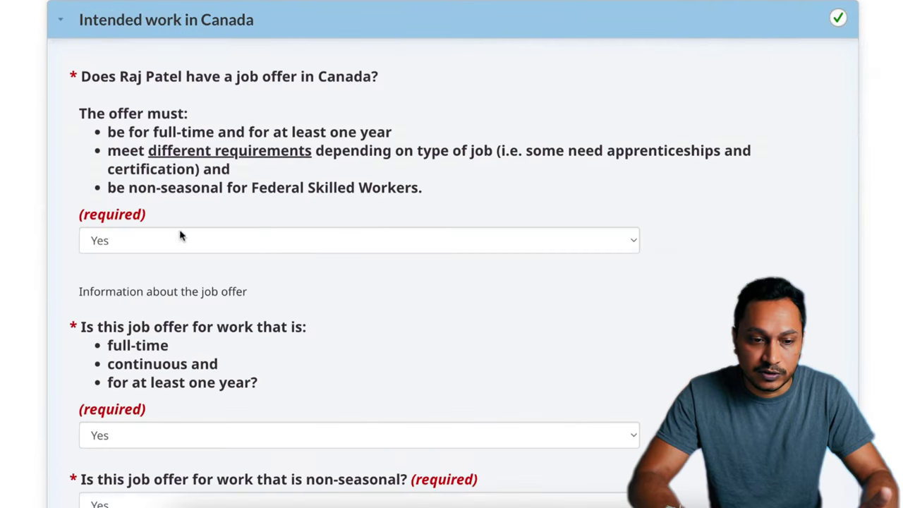
click(180, 238)
click(149, 260)
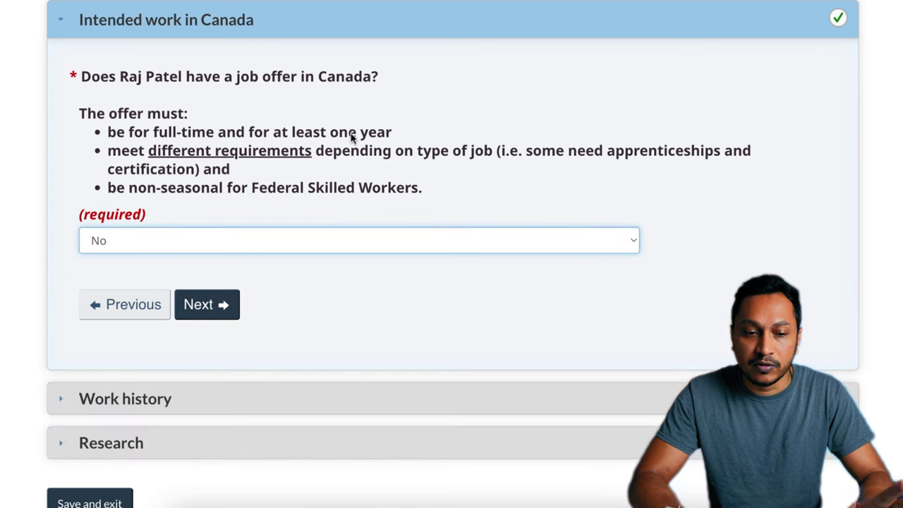
click(217, 305)
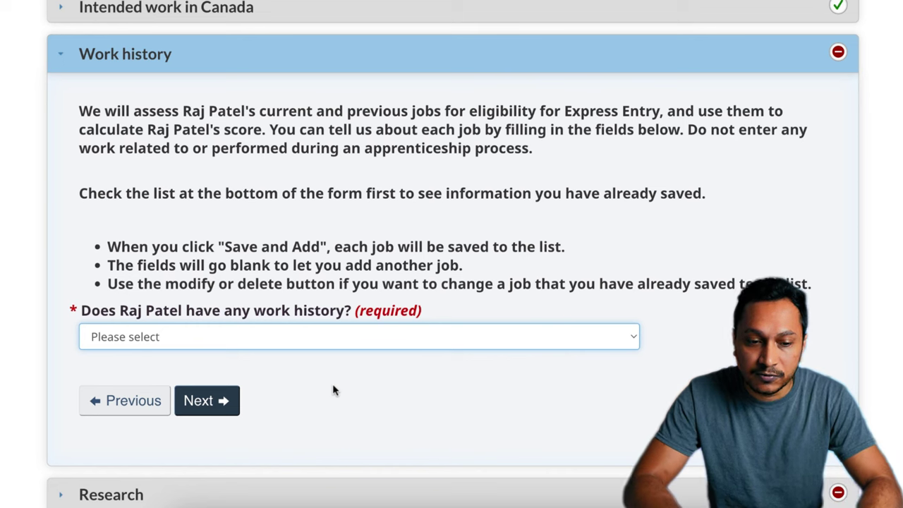
Step: Answer Yes to work history and enter January 2020 to February 2022 at 37.5 hours weekly
click(330, 343)
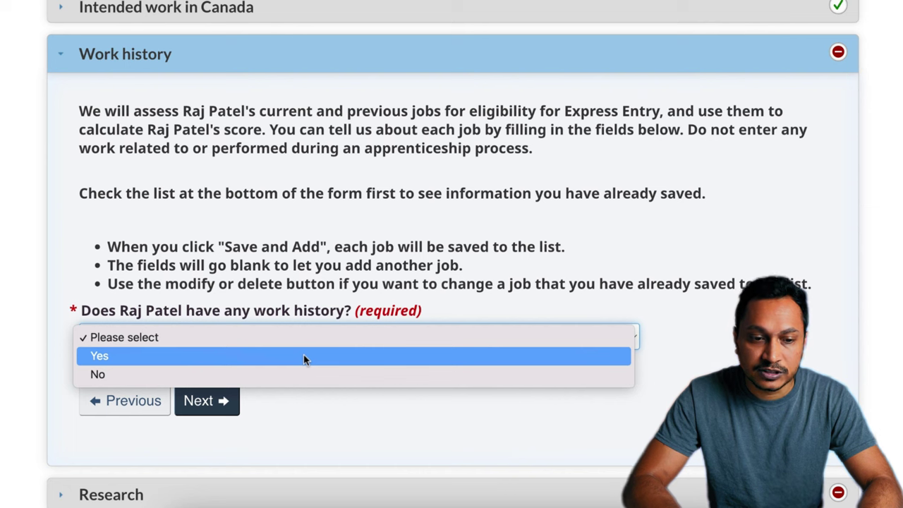
click(305, 356)
scroll(305, 360, down, 2)
scroll(304, 360, down, 4)
click(181, 189)
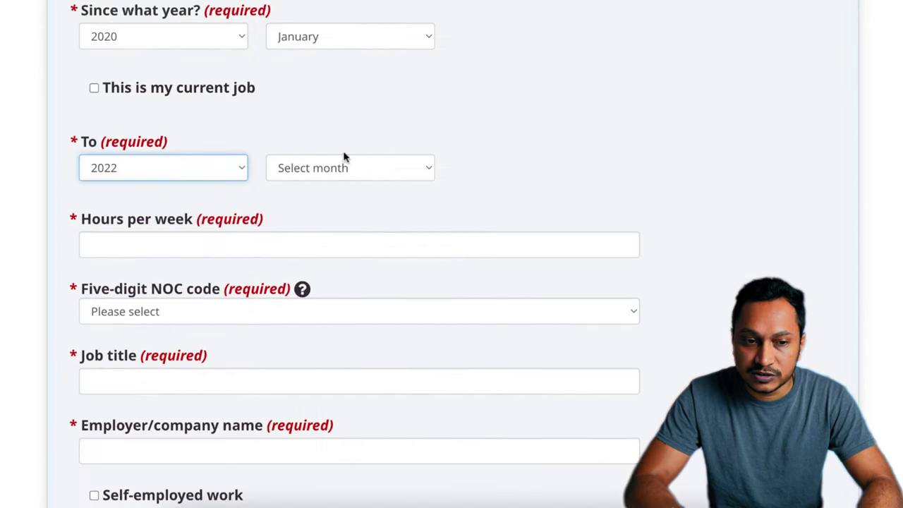
click(338, 167)
key(Escape)
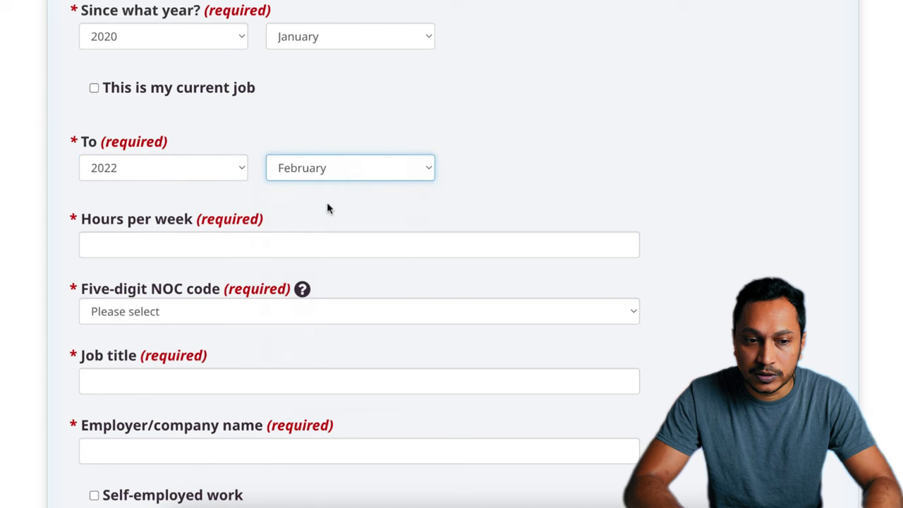
key(f)
click(200, 250)
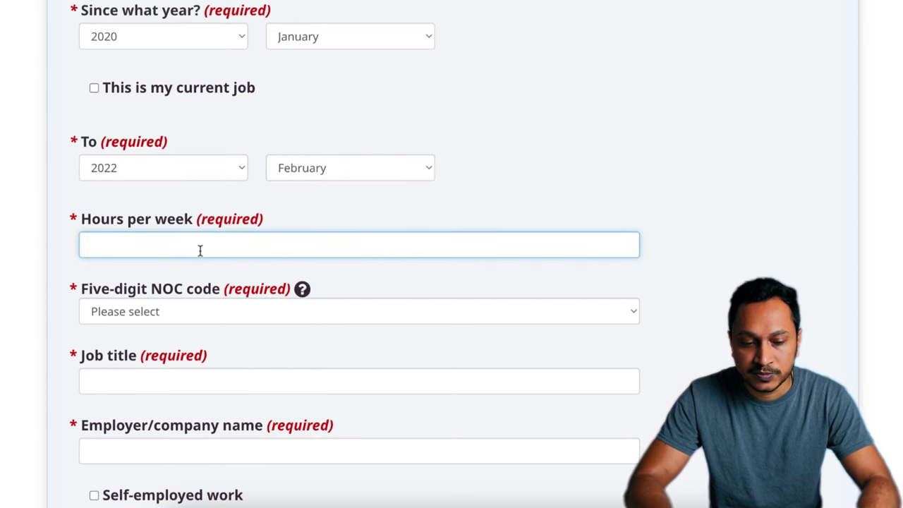
text(37.5)
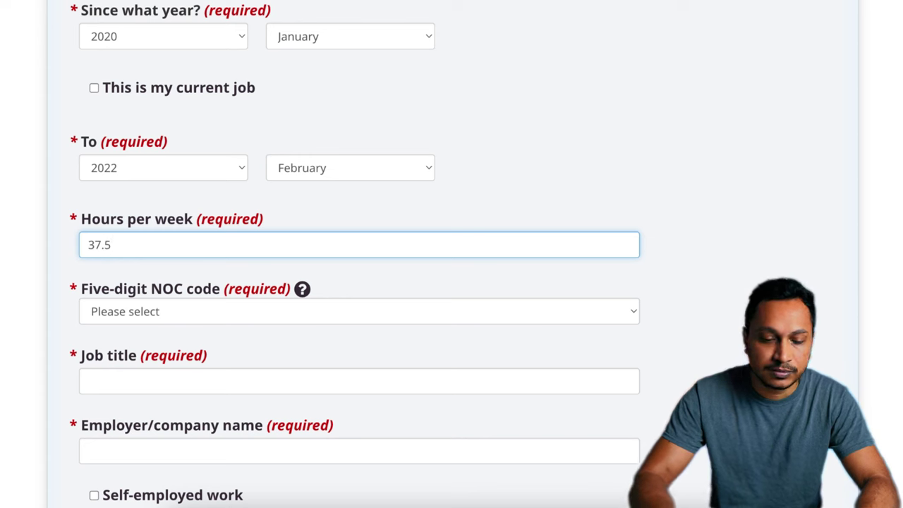
Step: Choose NOC 00015 and enter job title Senior Manager with employer ABC Raj Comp
click(174, 311)
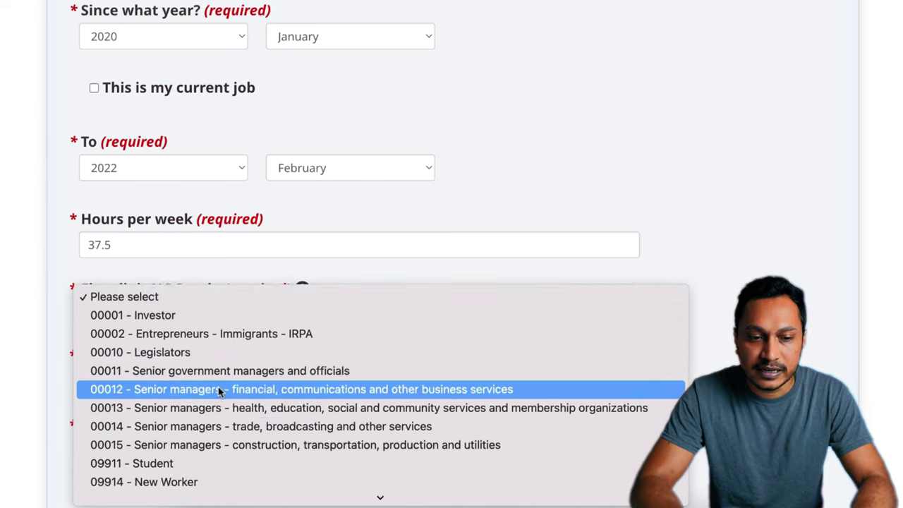
scroll(219, 388, down, 3)
click(272, 366)
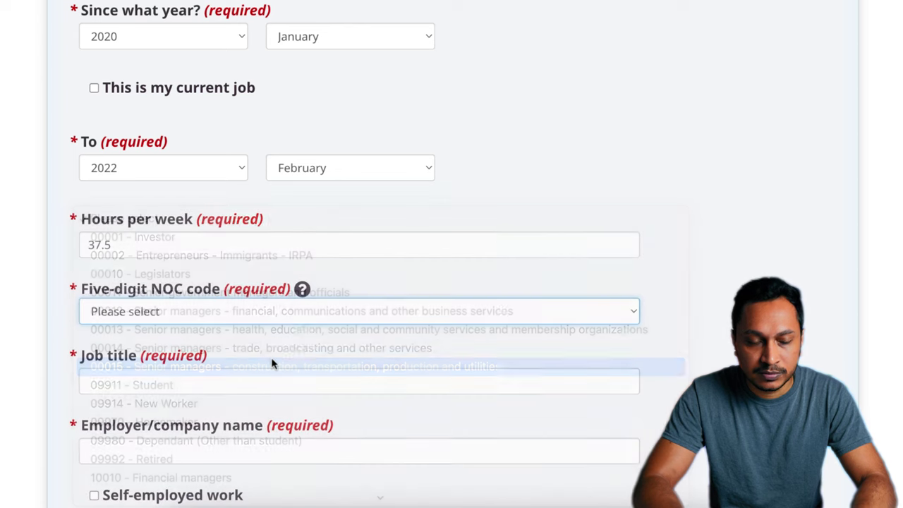
scroll(274, 364, down, 2)
click(174, 246)
text(Senior)
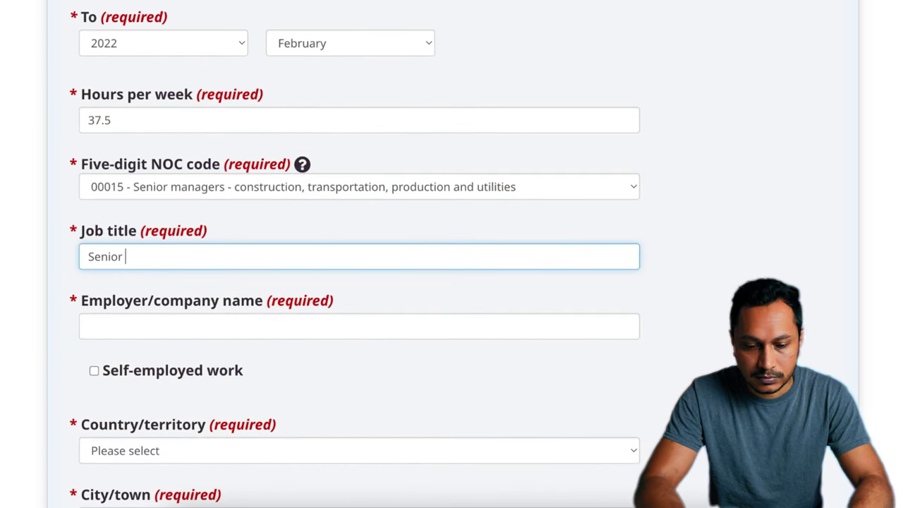
text( Manager)
key(Tab)
text(ABC Raj Comp)
Step: Set the job location to Canada, Ontario, Toronto and enter the street address
scroll(186, 202, down, 4)
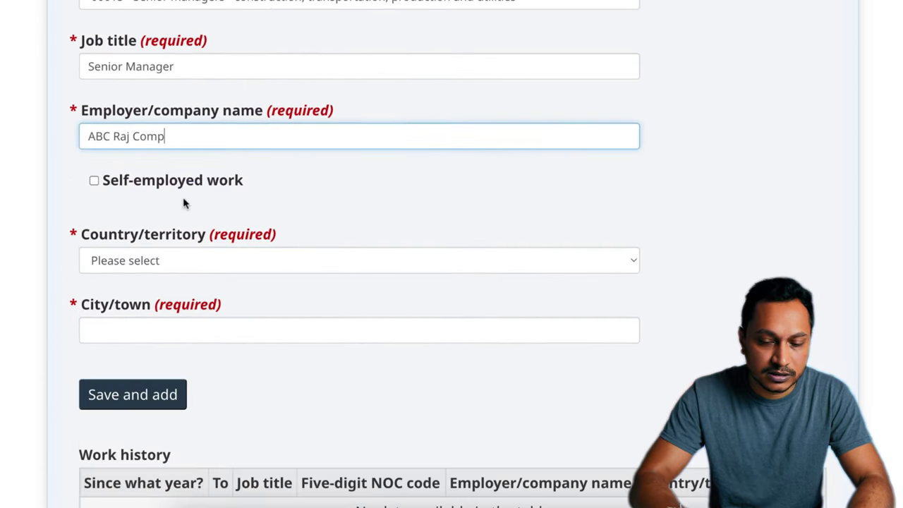
click(151, 209)
text(Canada)
key(Return)
click(153, 280)
text(Ontario)
key(Return)
click(153, 350)
text(Toronto)
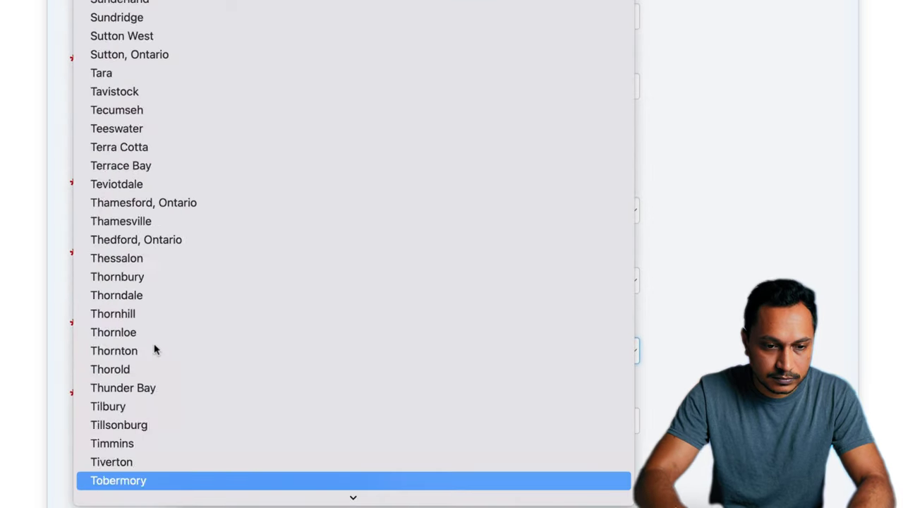
key(Return)
key(Tab)
text(1234 St)
scroll(162, 367, down, 5)
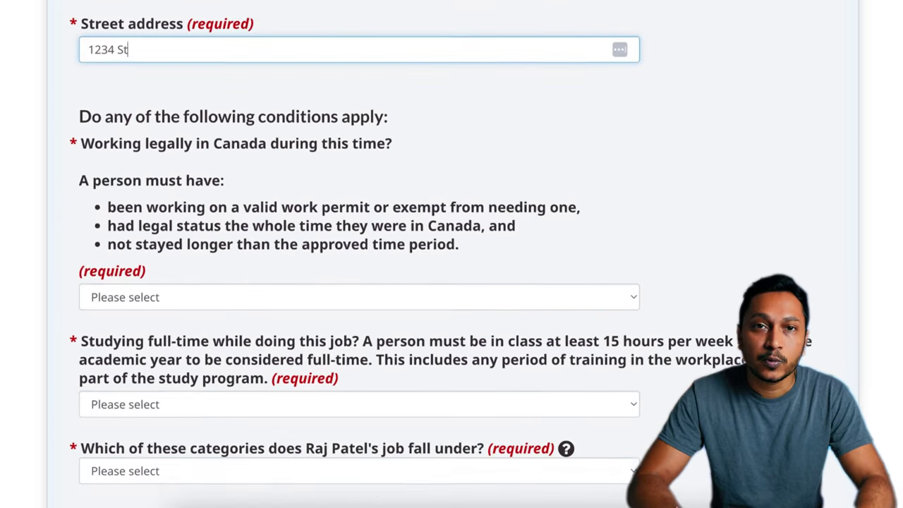
Step: Answer Yes to working legally in Canada and No to studying full-time
scroll(314, 220, down, 1)
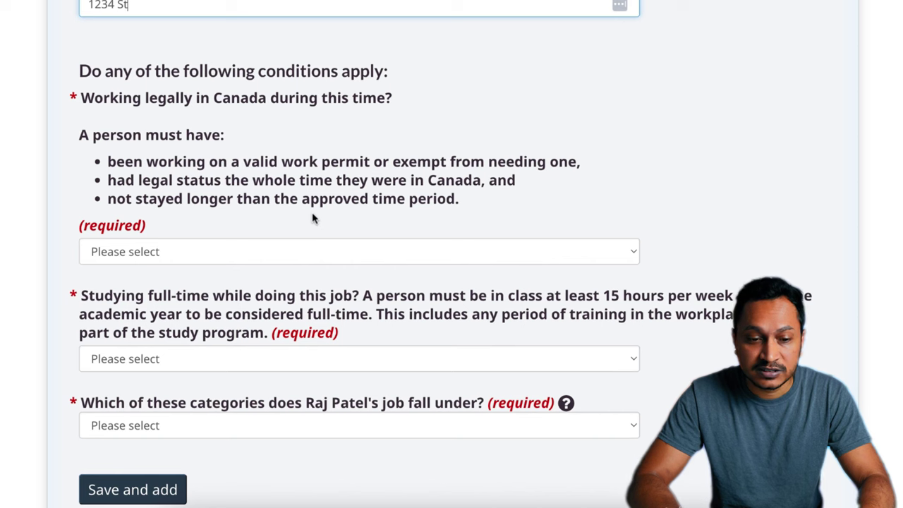
click(230, 244)
click(239, 270)
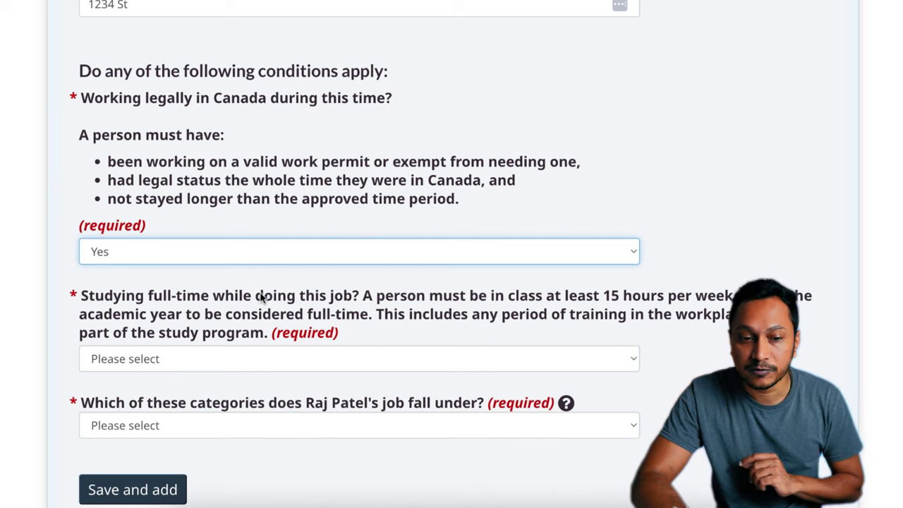
scroll(260, 298, down, 1)
scroll(264, 296, down, 1)
click(284, 290)
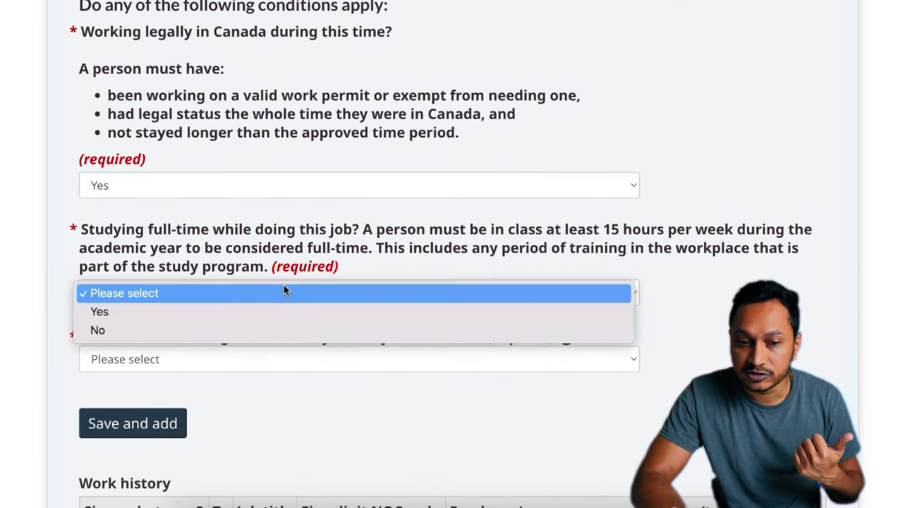
click(253, 331)
Step: Set the job category to 'Work permit required, no LMIA required' and save the job to the list
scroll(455, 305, up, 7)
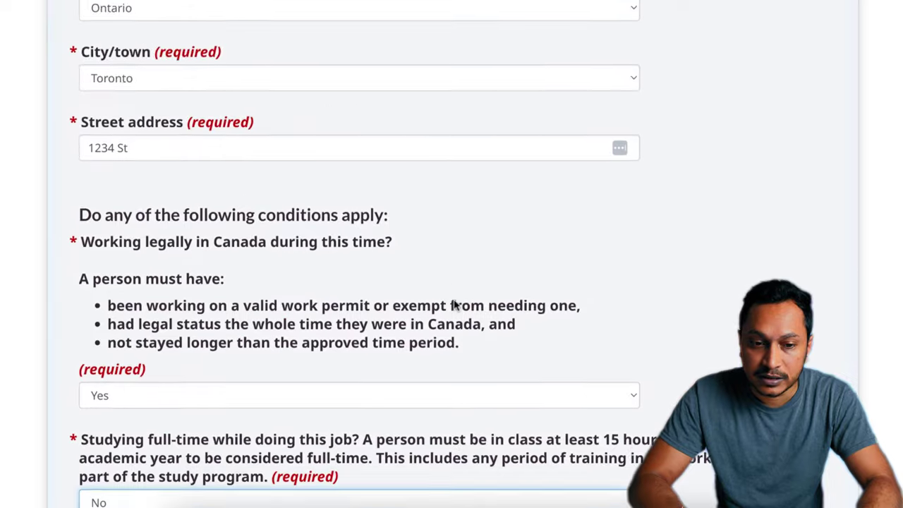
scroll(455, 304, down, 7)
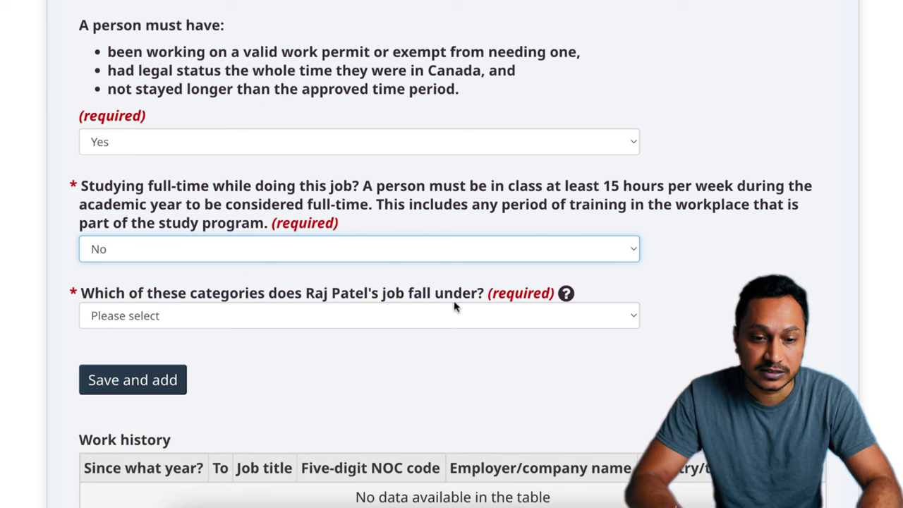
click(373, 321)
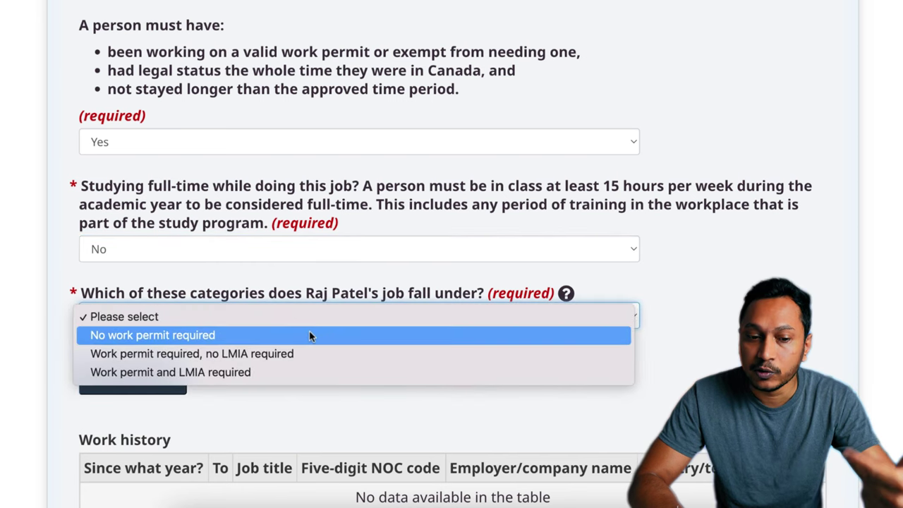
click(349, 353)
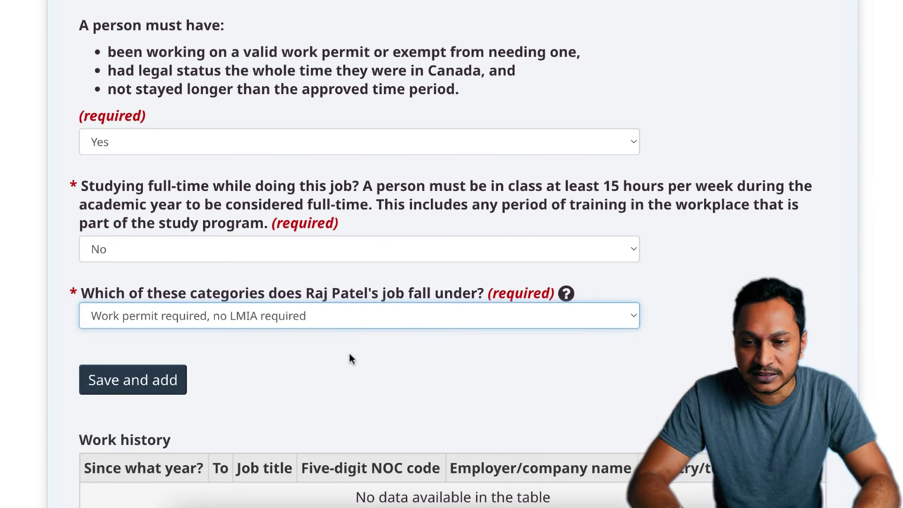
scroll(257, 357, down, 1)
click(114, 321)
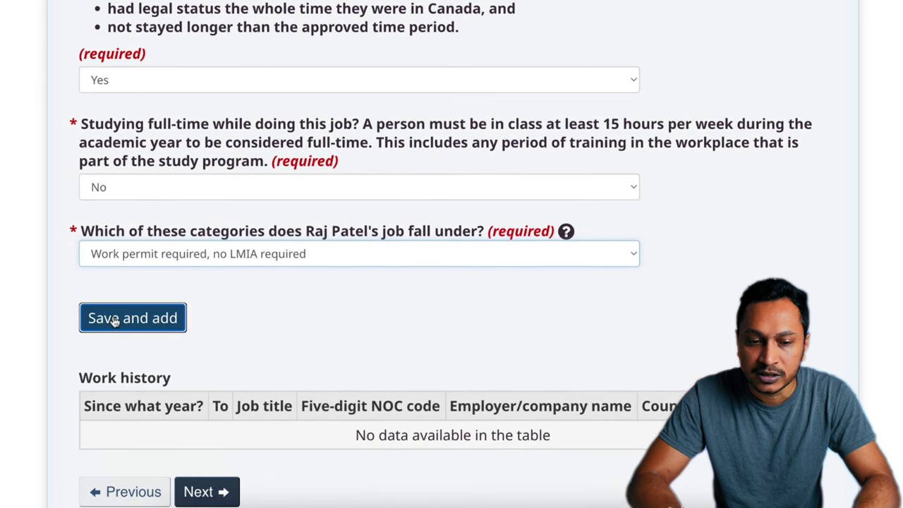
Step: Continue past the completed Work history section
scroll(349, 309, down, 4)
scroll(409, 339, up, 1)
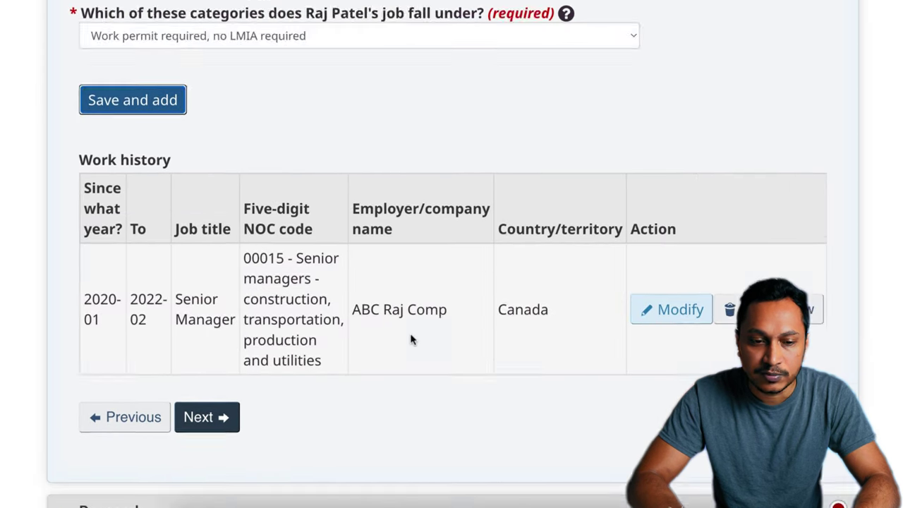
scroll(411, 340, up, 20)
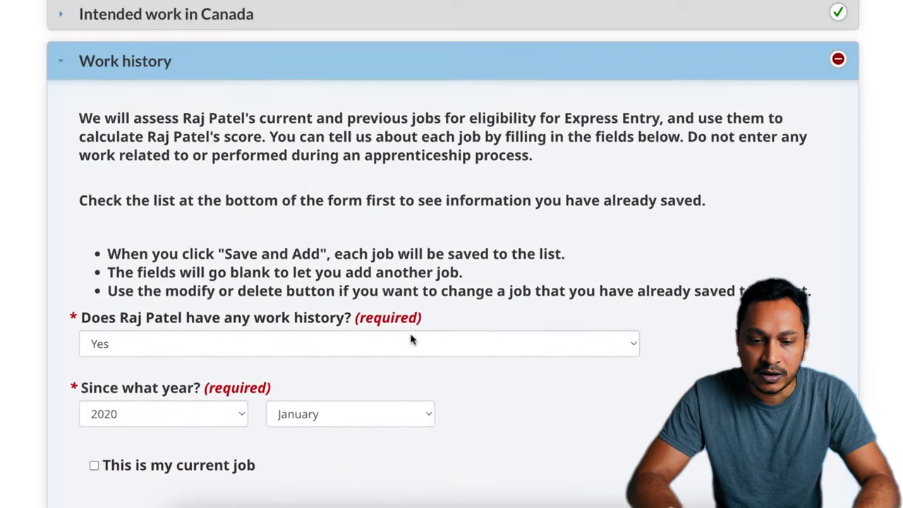
scroll(411, 341, down, 13)
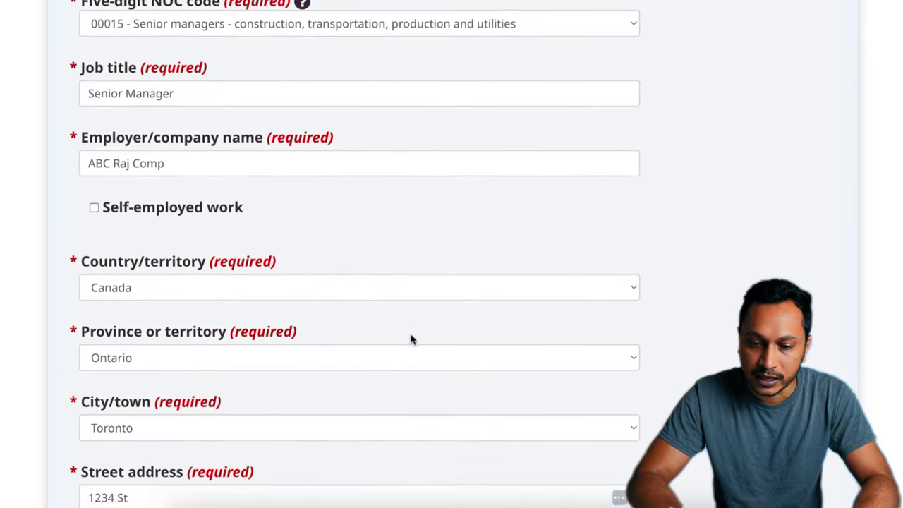
scroll(411, 340, down, 3)
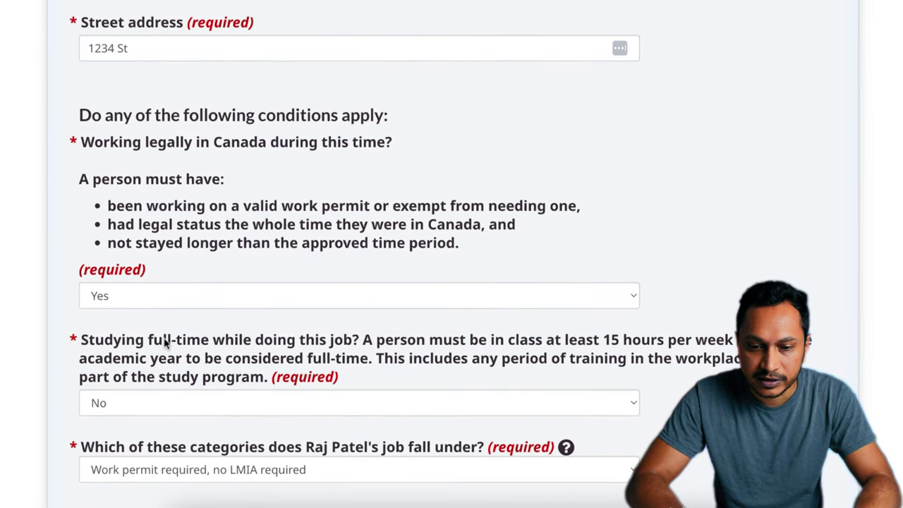
scroll(433, 282, down, 3)
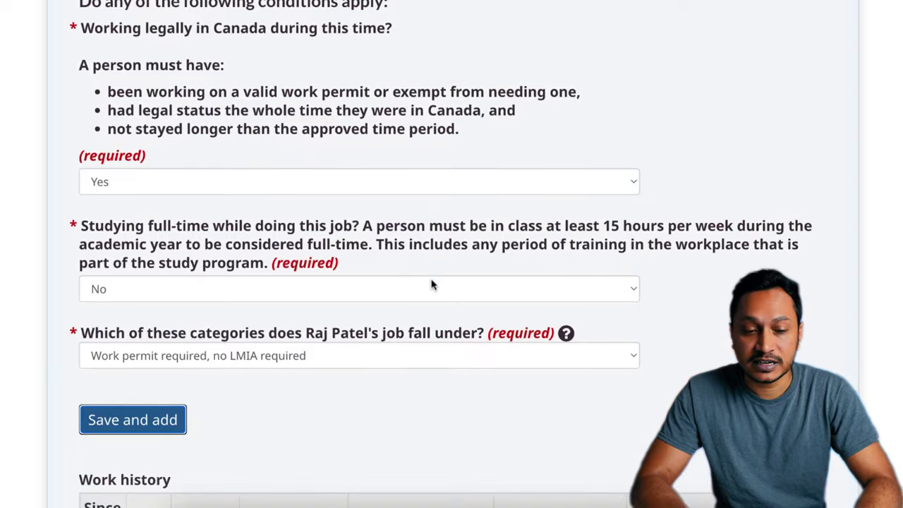
scroll(433, 284, down, 5)
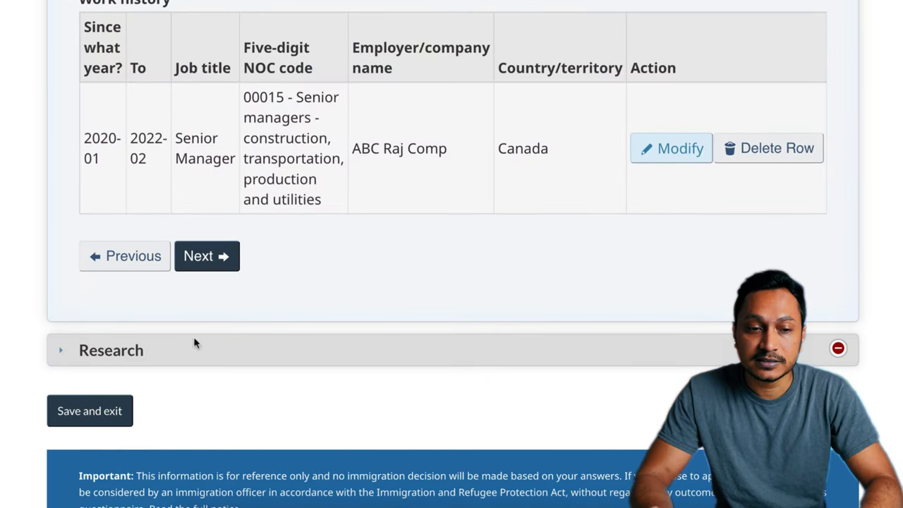
click(219, 257)
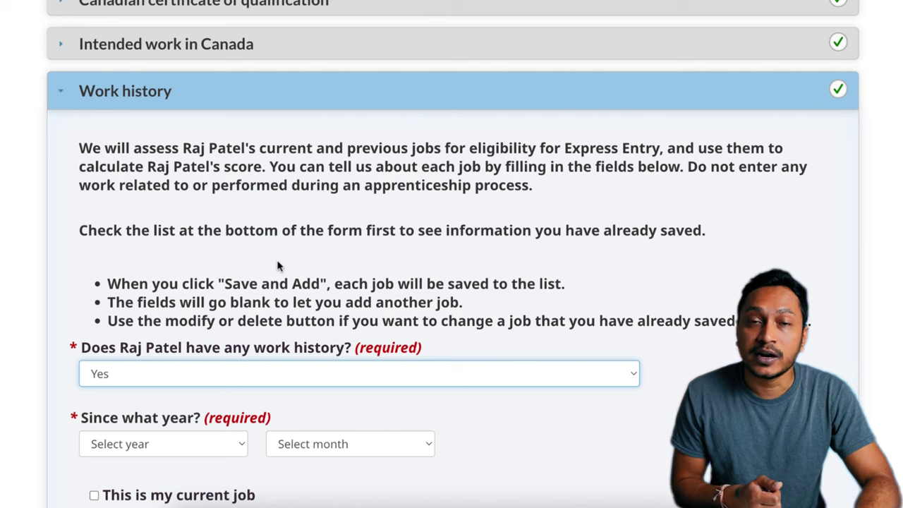
scroll(278, 266, down, 15)
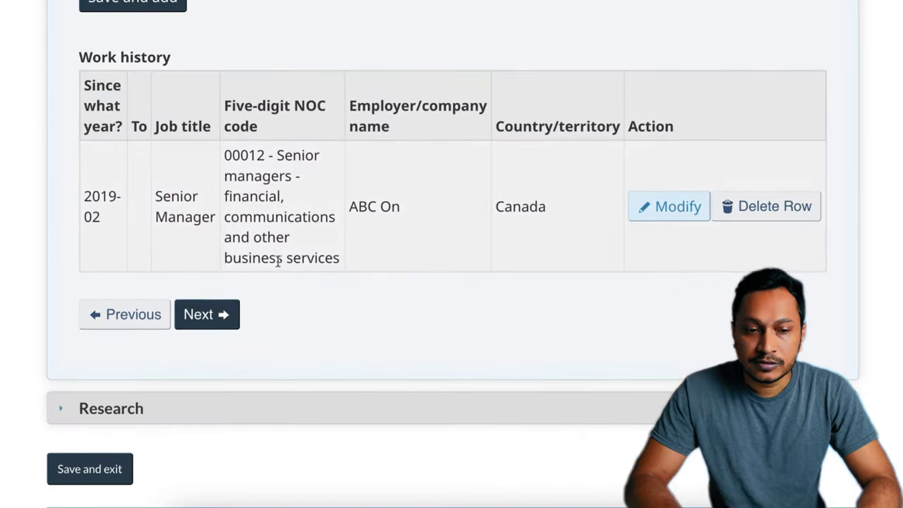
Step: Open the Research section and answer No to agreeing to its questions
click(199, 318)
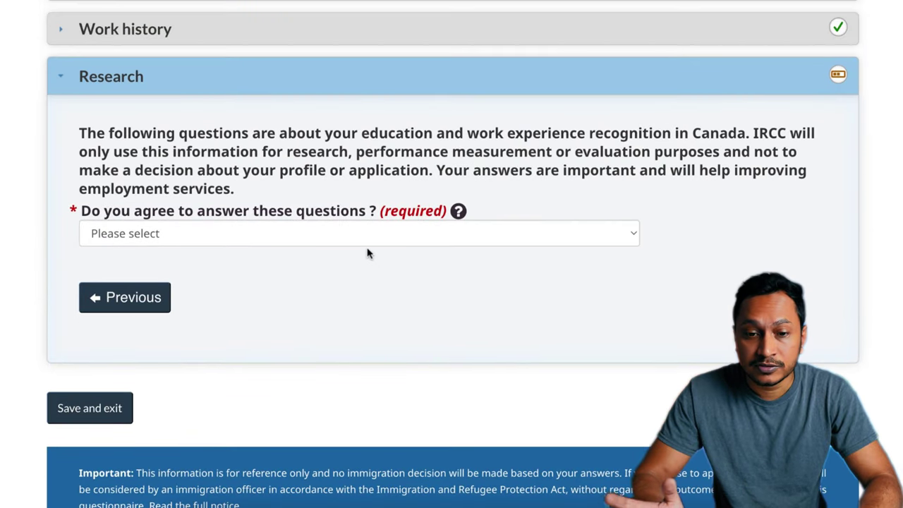
click(275, 243)
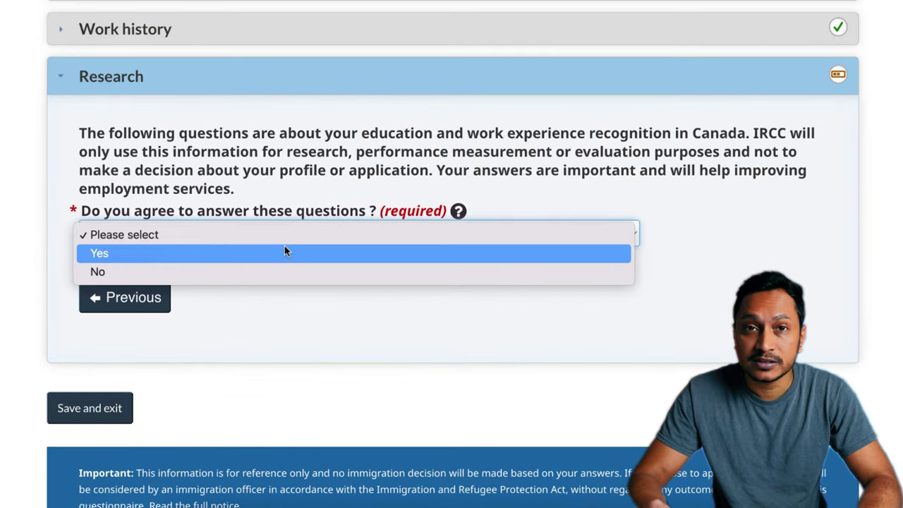
click(286, 252)
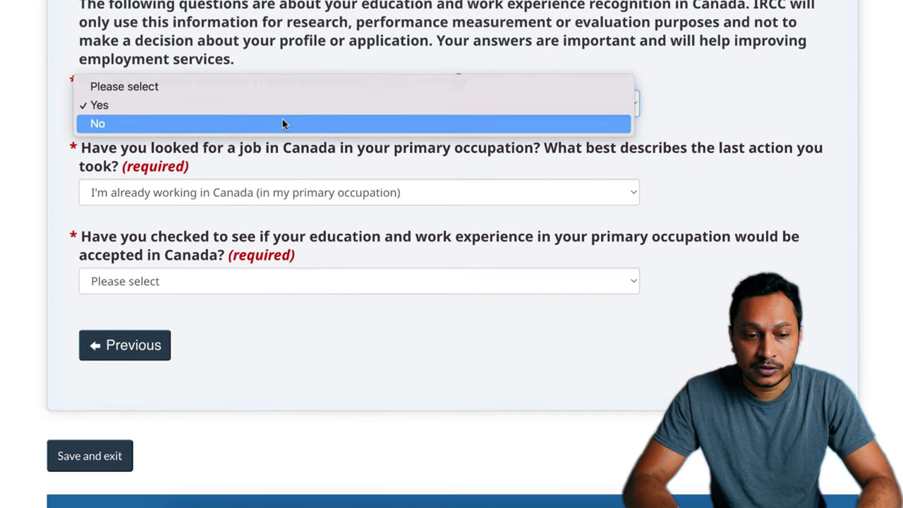
click(282, 121)
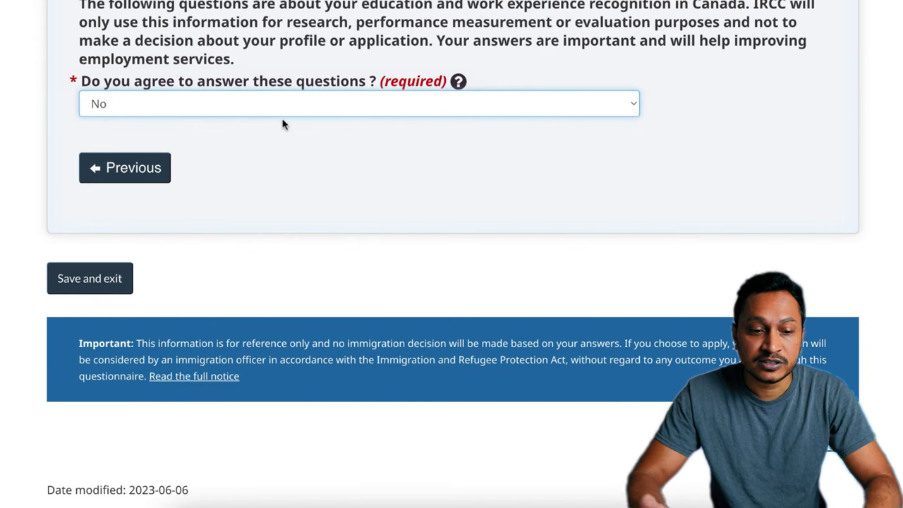
scroll(282, 123, up, 2)
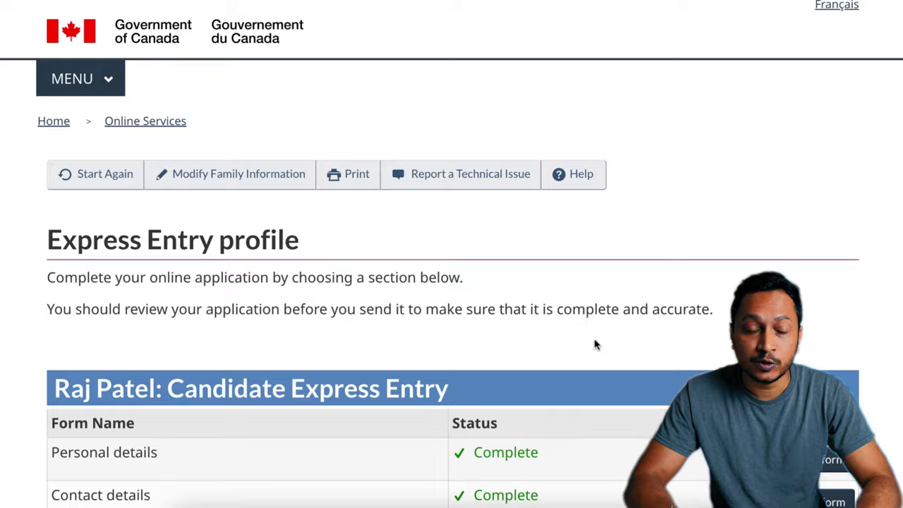
Step: Scroll to the profile forms table showing all six forms Complete
scroll(594, 344, down, 5)
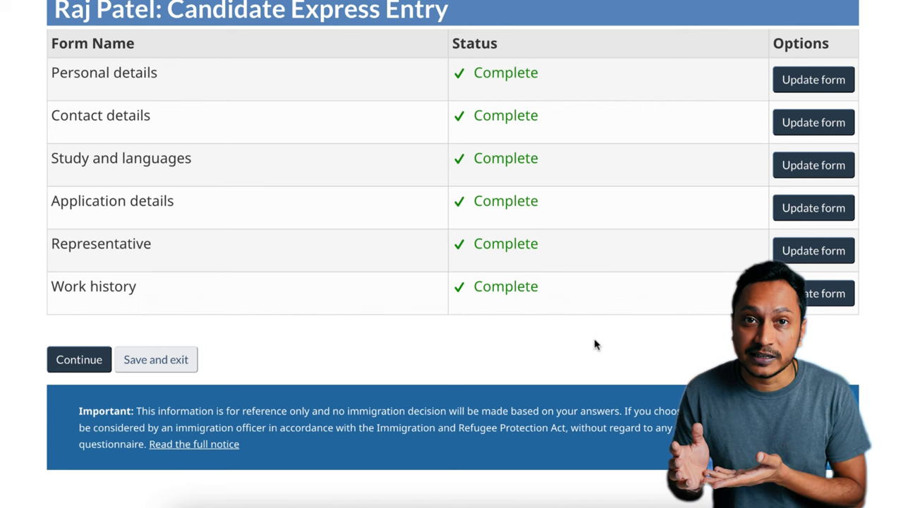
Step: Accept the declaration and enter the applicant's given and last names
click(87, 366)
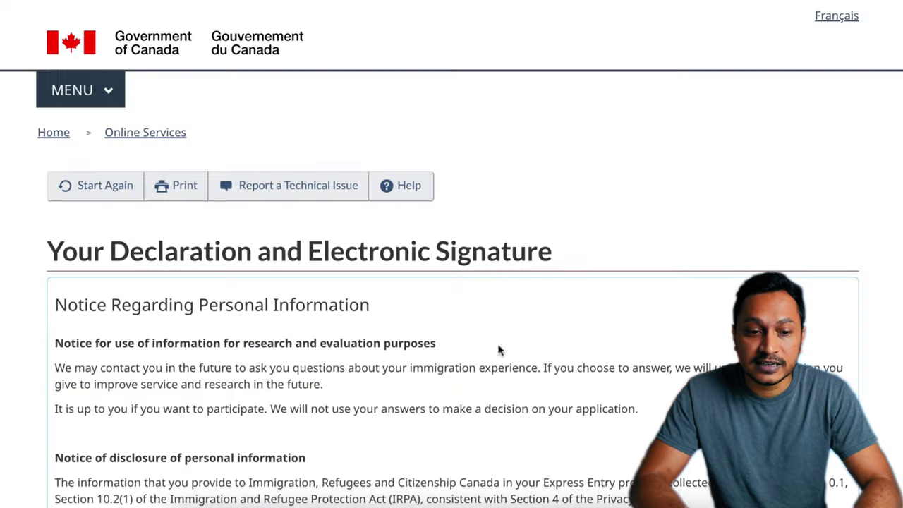
scroll(498, 349, down, 5)
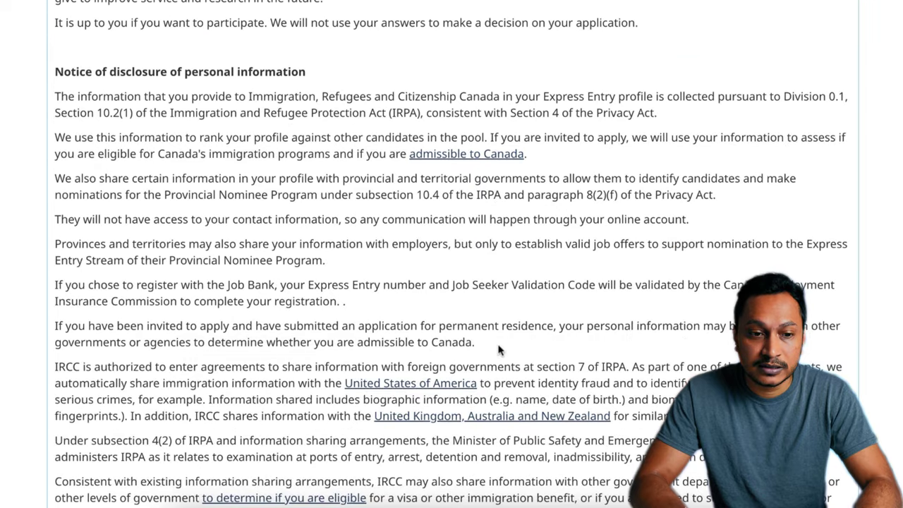
scroll(498, 349, down, 8)
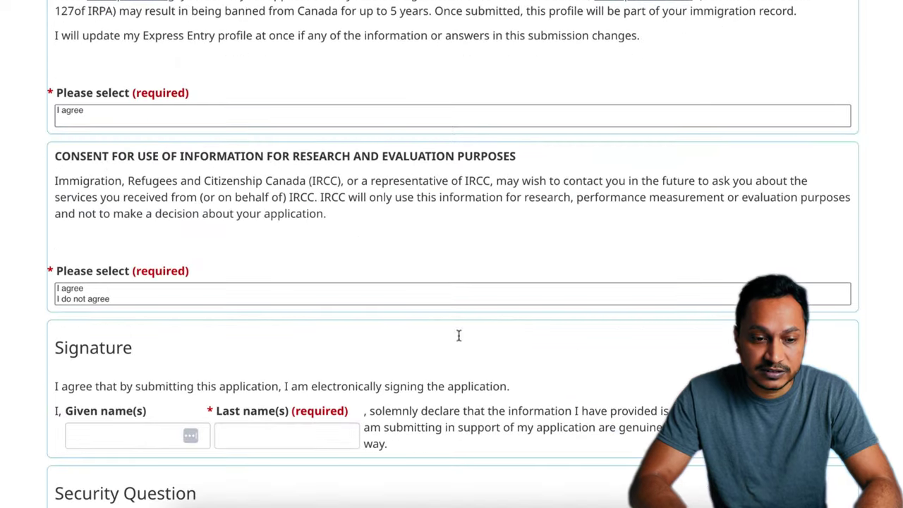
click(142, 119)
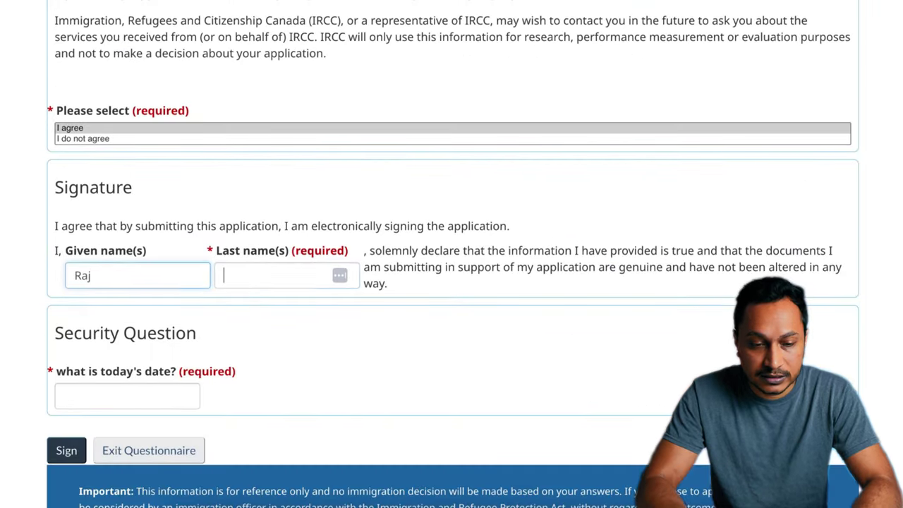
key(Tab)
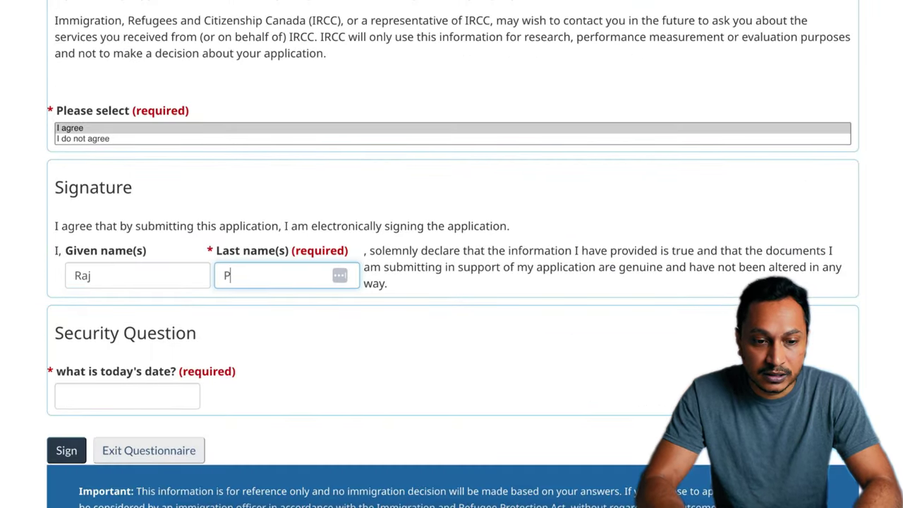
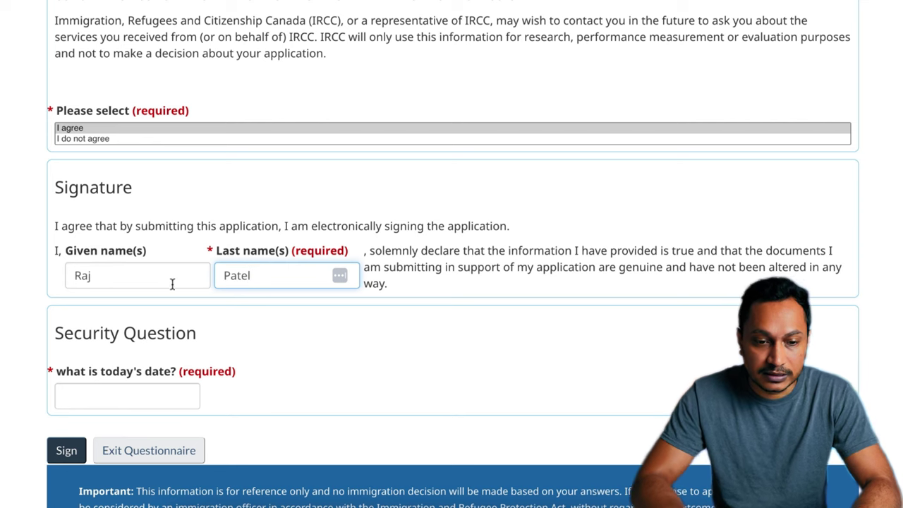
Step: Answer today's date as 14jan, sign the declaration, and submit the profile
scroll(172, 284, down, 1)
click(162, 305)
text(14jan)
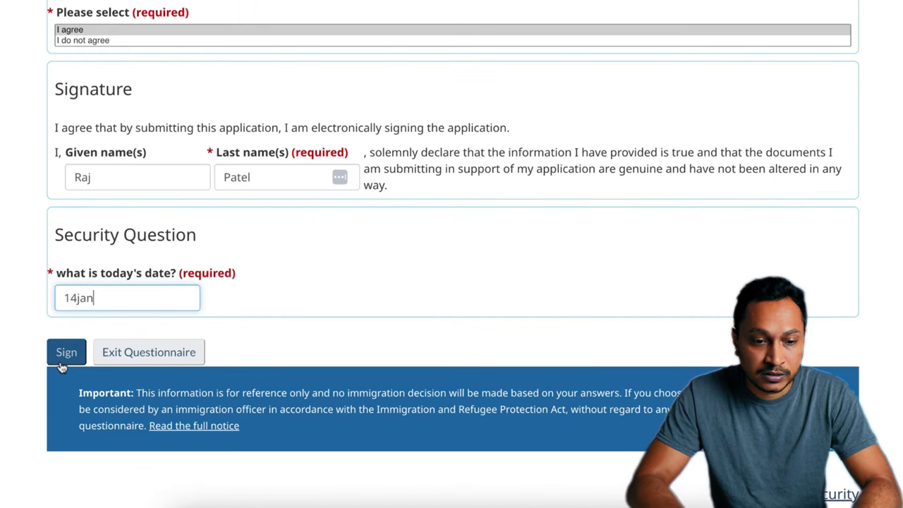
click(67, 354)
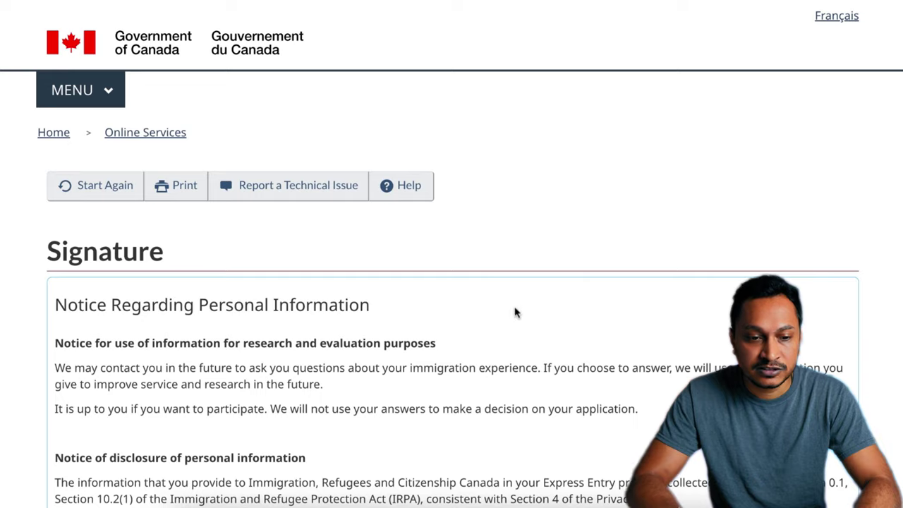
scroll(515, 310, down, 4)
scroll(515, 313, down, 14)
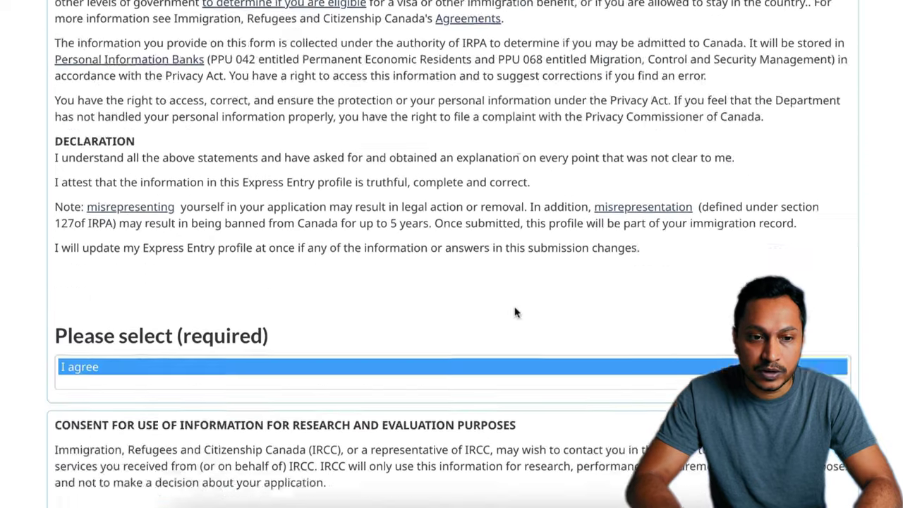
scroll(515, 310, down, 7)
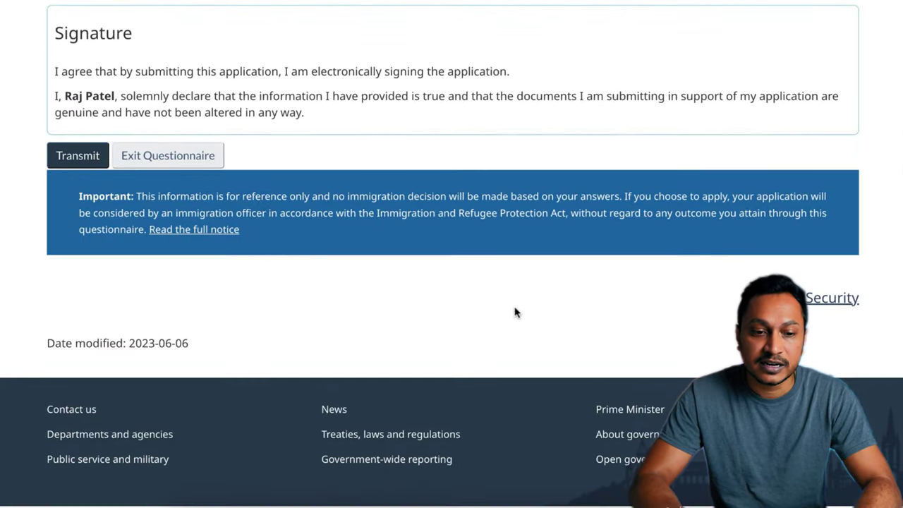
scroll(358, 197, up, 2)
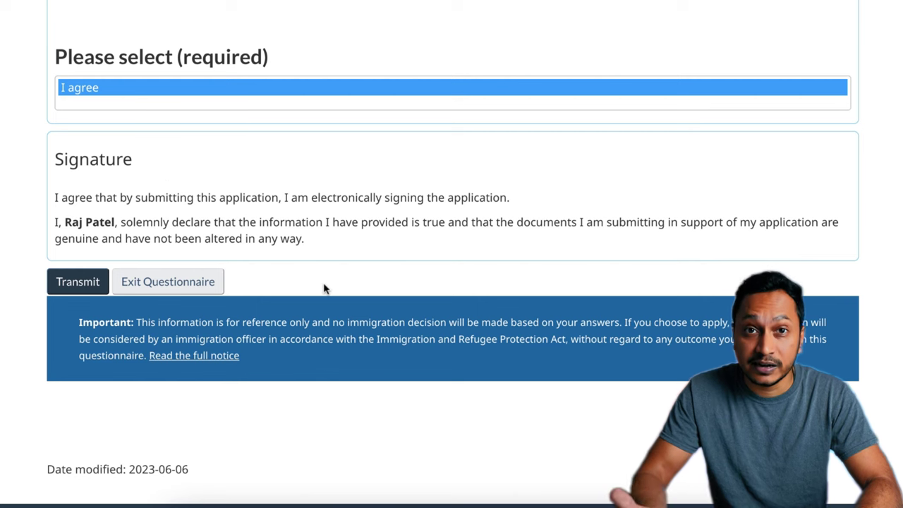
click(68, 283)
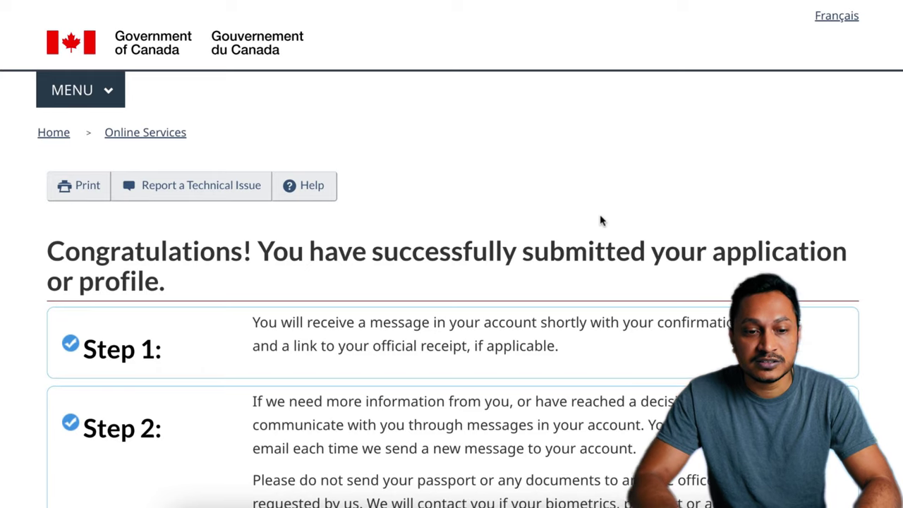
Step: Exit the confirmation page and return to the account's profile status page
scroll(601, 221, down, 1)
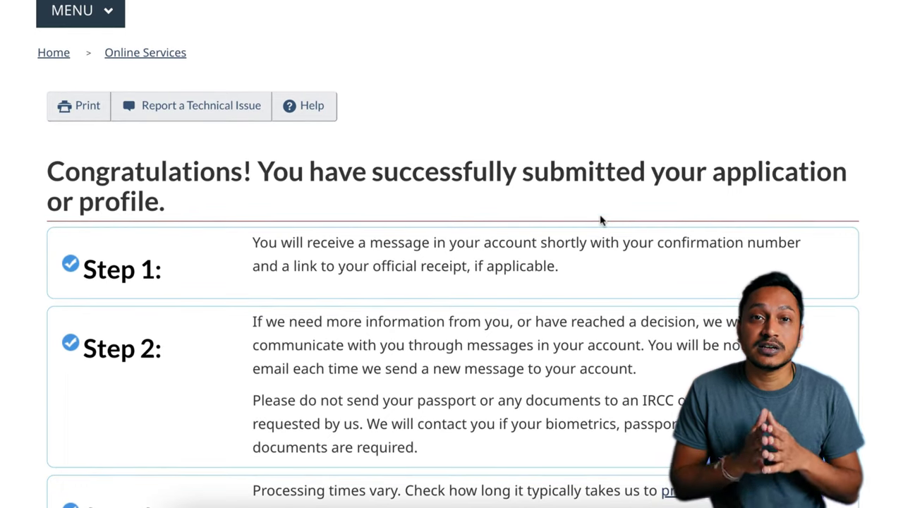
scroll(601, 221, down, 4)
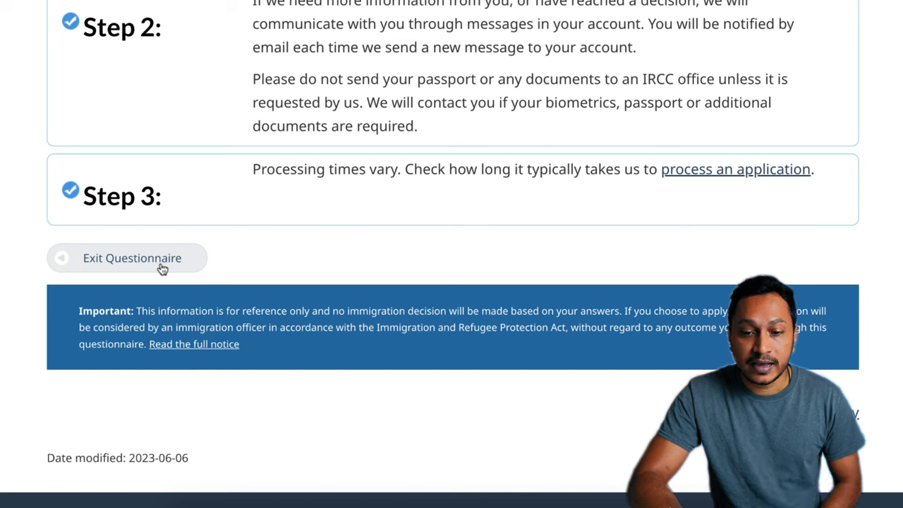
click(161, 266)
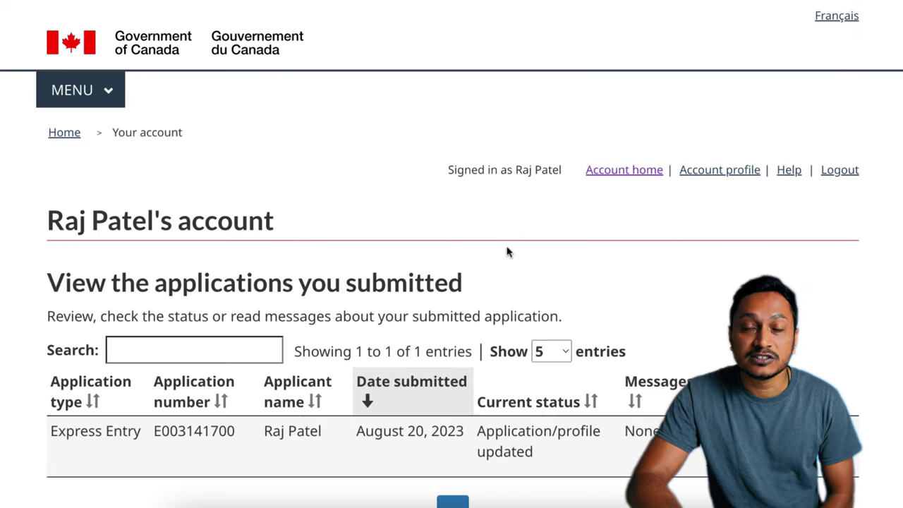
scroll(506, 252, down, 1)
scroll(506, 252, down, 1)
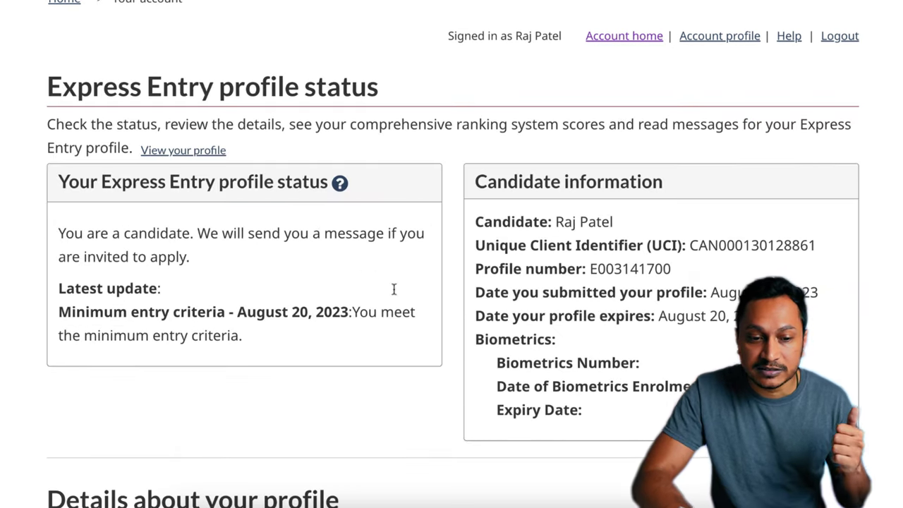
Step: Highlight the minimum entry criteria result, profile number and unique client identifier
drag(354, 311, 410, 334)
click(671, 271)
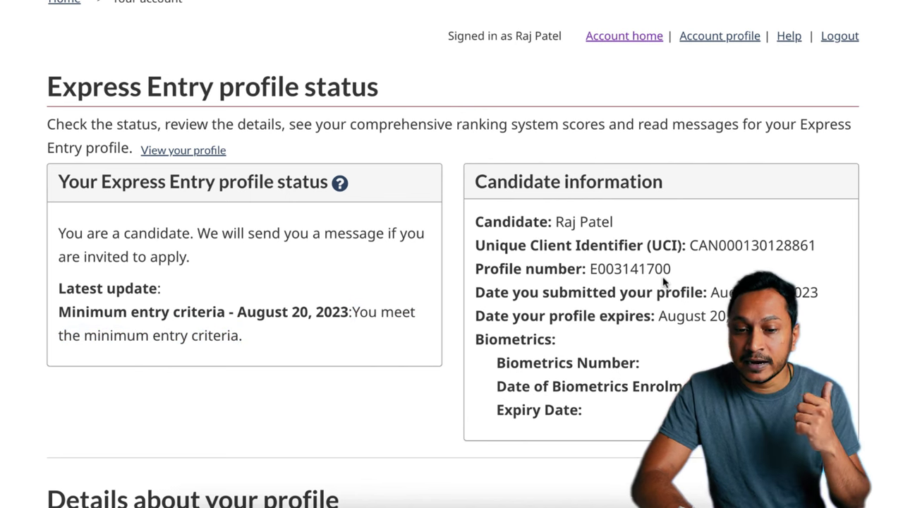
drag(591, 269, 647, 265)
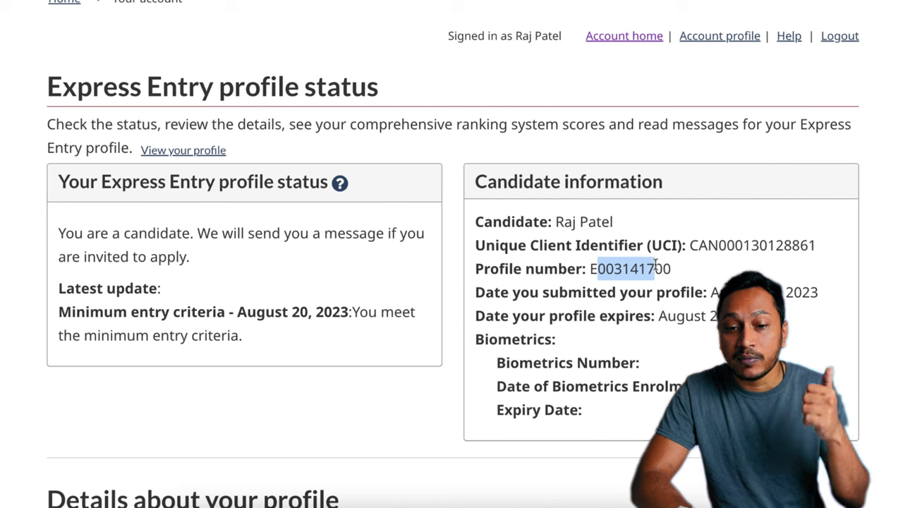
drag(691, 245, 789, 245)
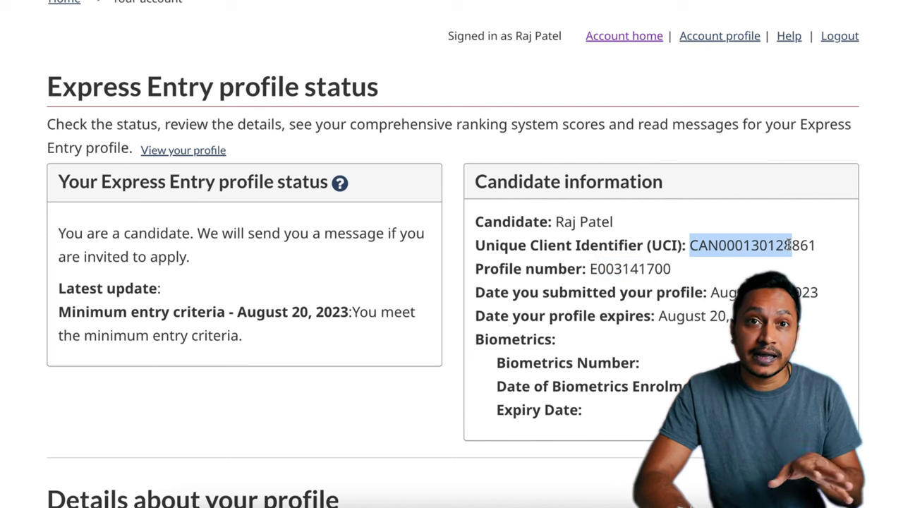
scroll(790, 244, down, 1)
drag(709, 214, 755, 214)
drag(566, 238, 734, 238)
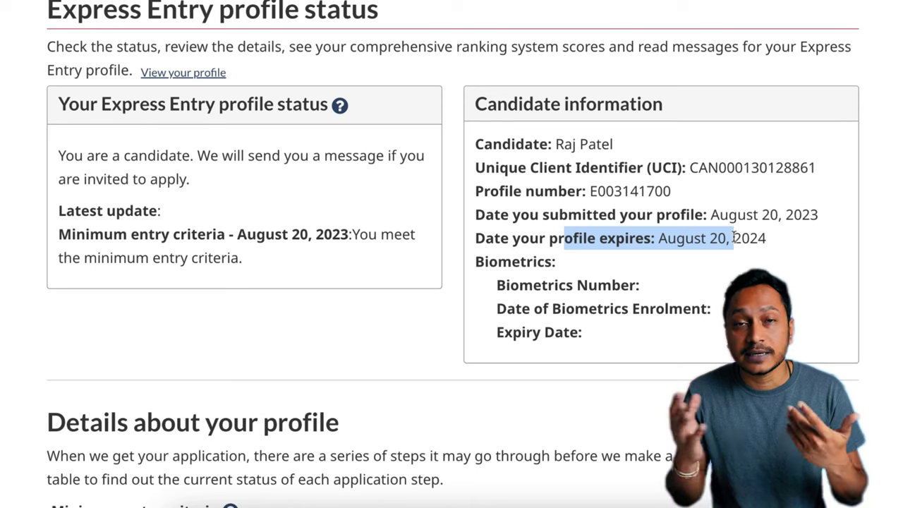
Step: Scroll the status page to show Canadian Experience Class eligibility and the 280 CRS score
scroll(734, 238, down, 5)
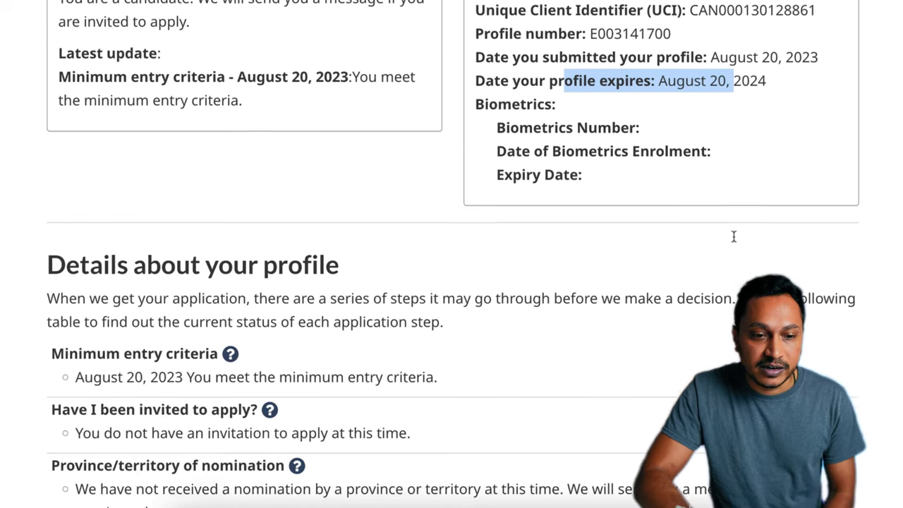
scroll(285, 255, down, 5)
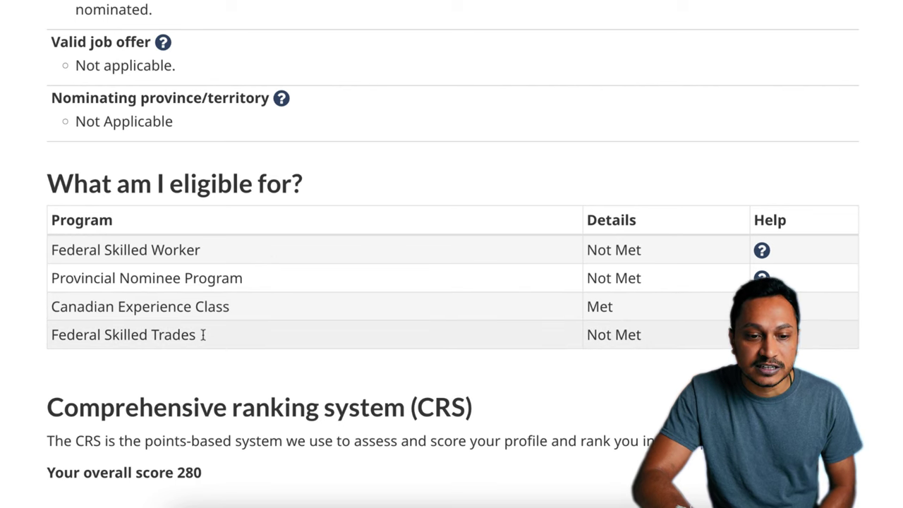
scroll(377, 372, down, 1)
scroll(376, 372, down, 2)
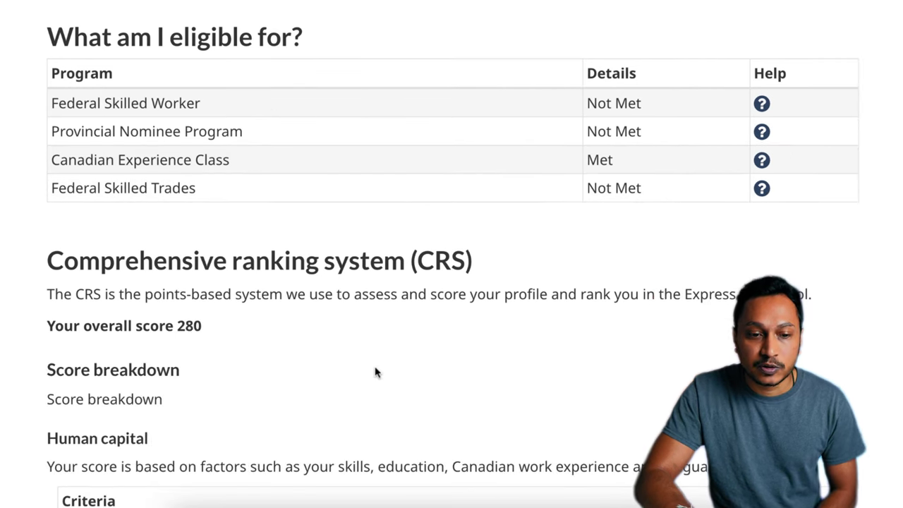
scroll(141, 356, down, 1)
drag(92, 264, 208, 266)
scroll(206, 268, down, 1)
scroll(206, 268, down, 2)
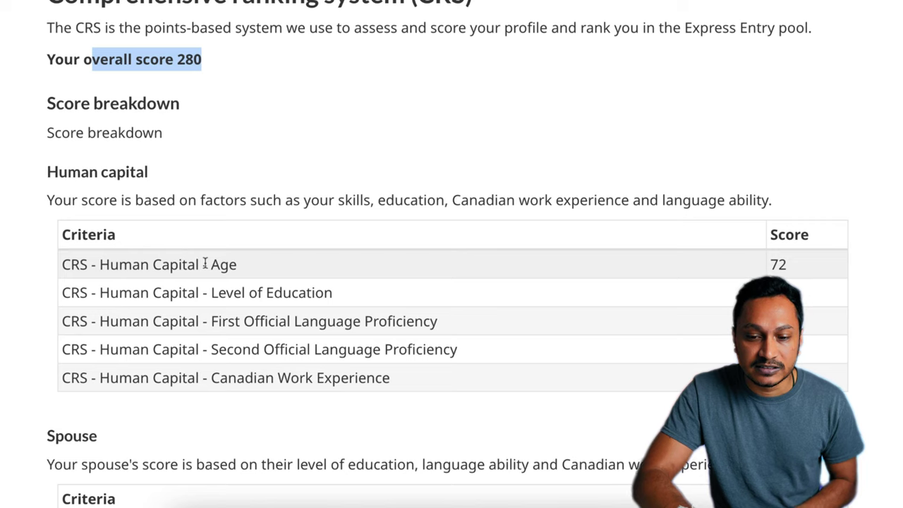
scroll(205, 264, down, 7)
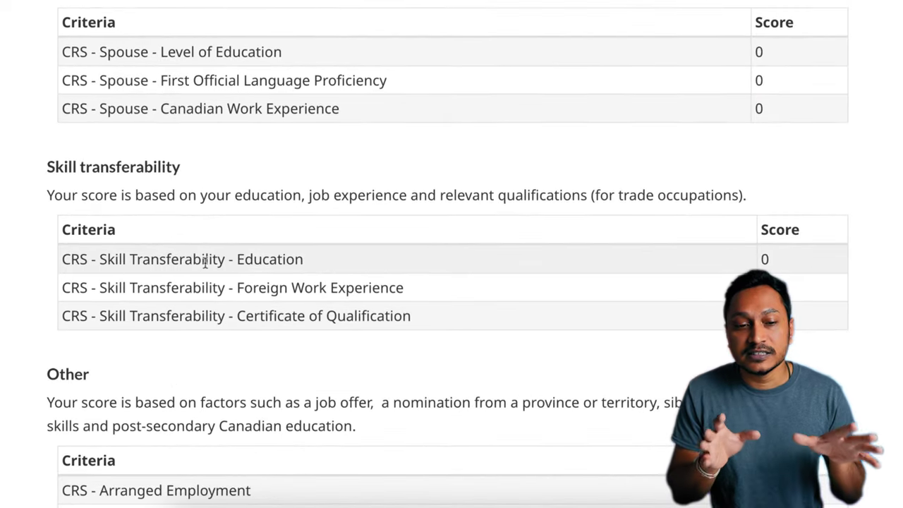
scroll(204, 262, up, 2)
scroll(204, 263, up, 6)
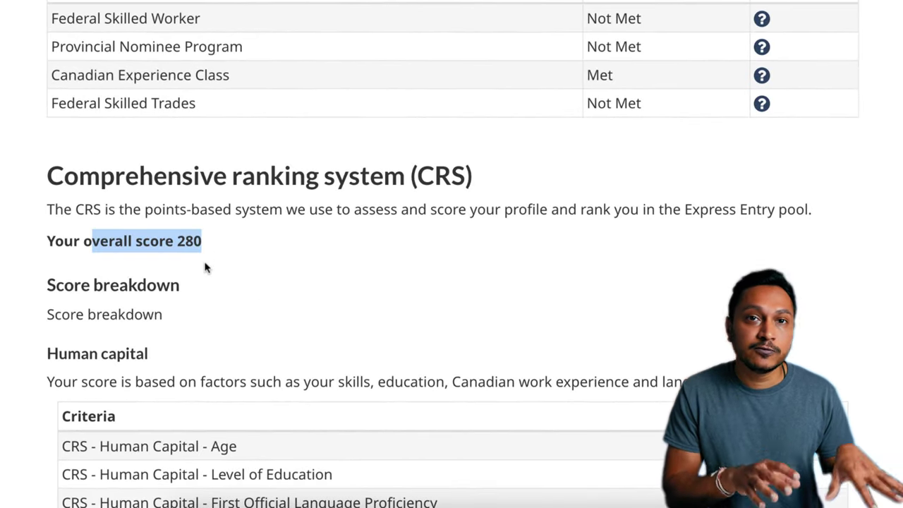